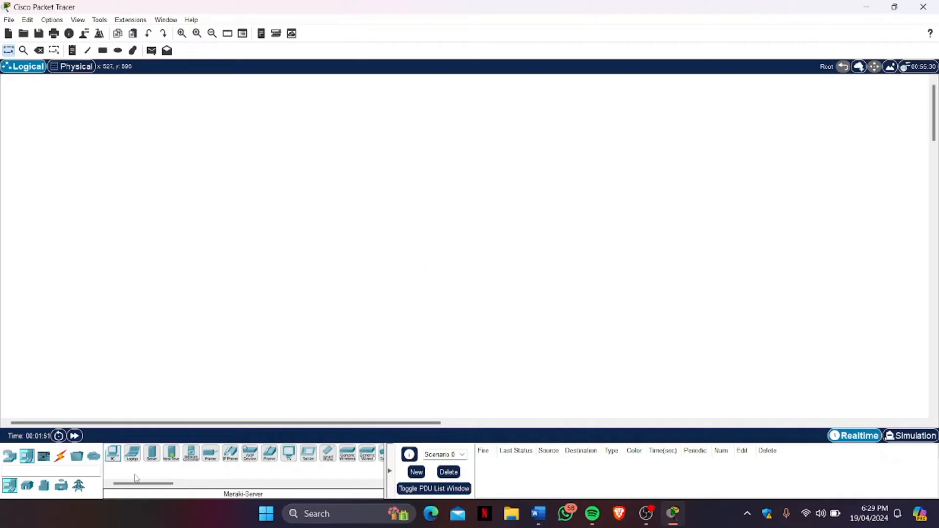
pyautogui.click(112, 454)
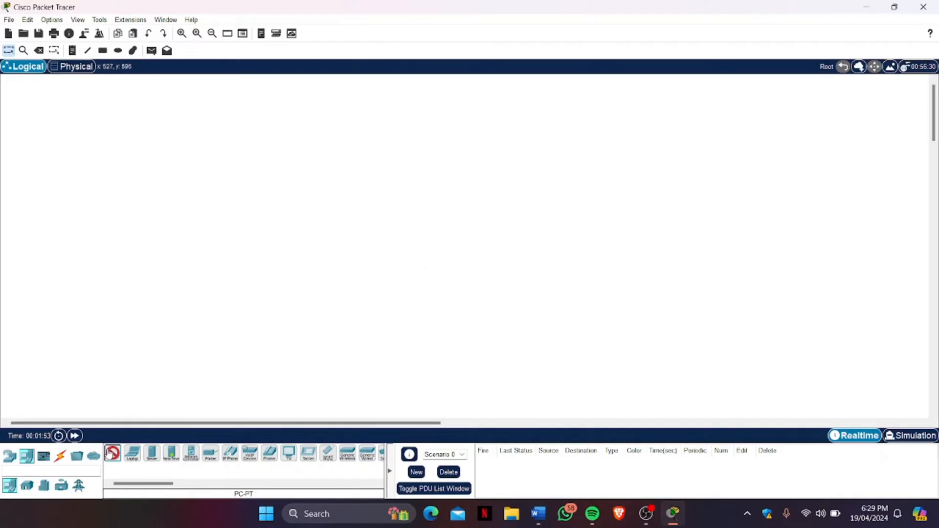
pyautogui.click(303, 321)
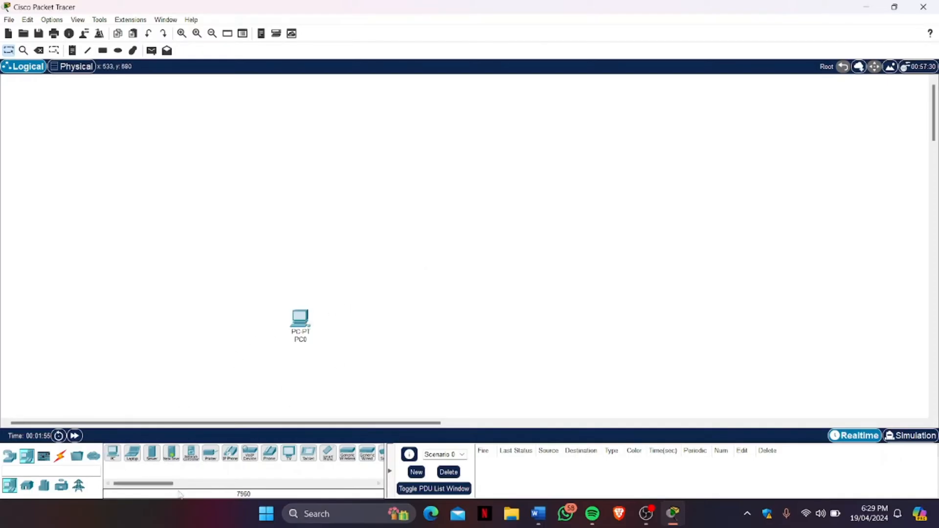
pyautogui.click(152, 453)
pyautogui.click(375, 321)
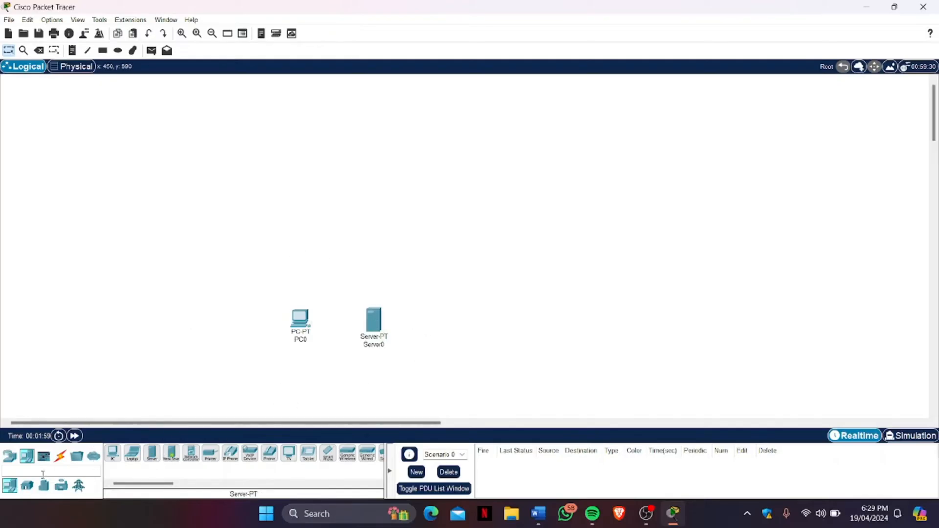
pyautogui.click(10, 456)
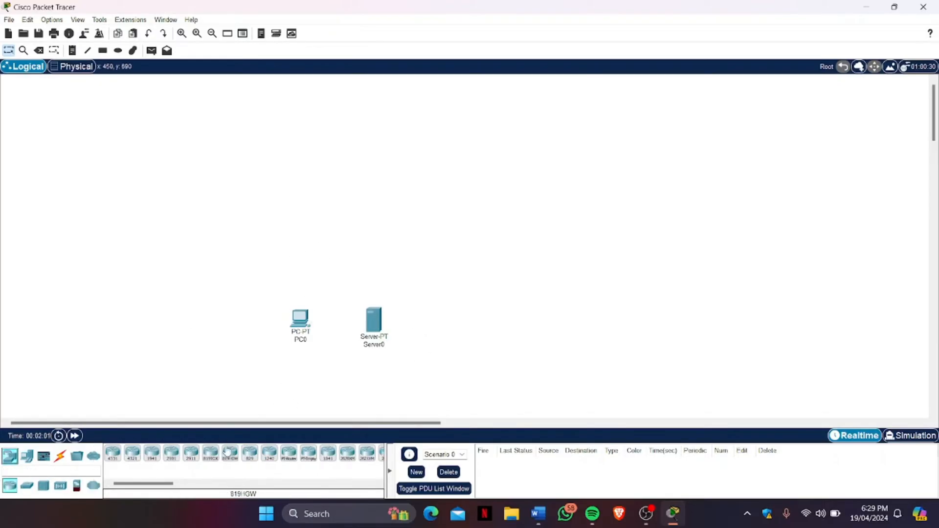
pyautogui.click(288, 454)
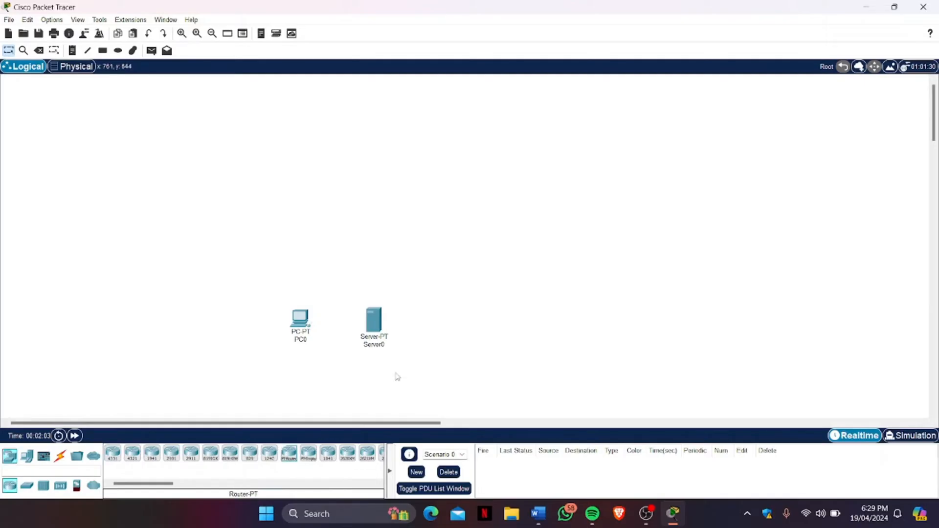
pyautogui.click(453, 320)
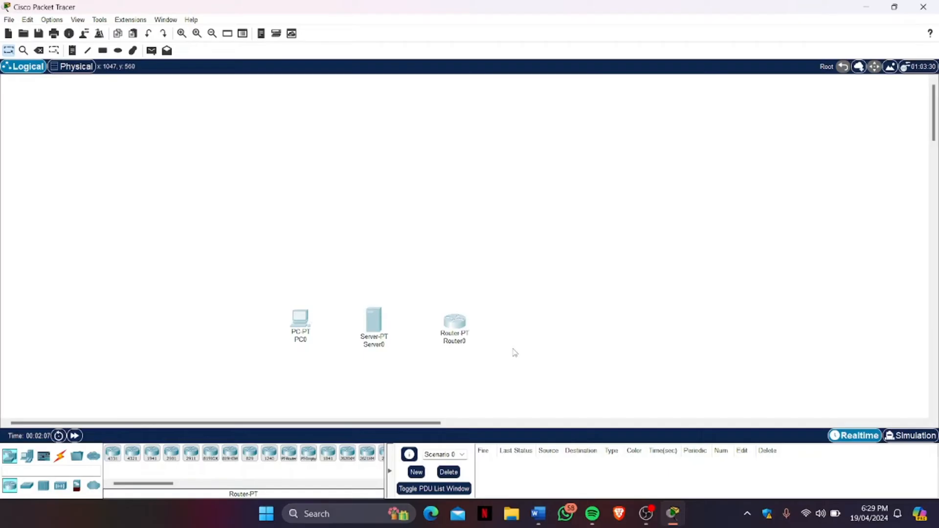
pyautogui.press('Delete')
pyautogui.press('Return')
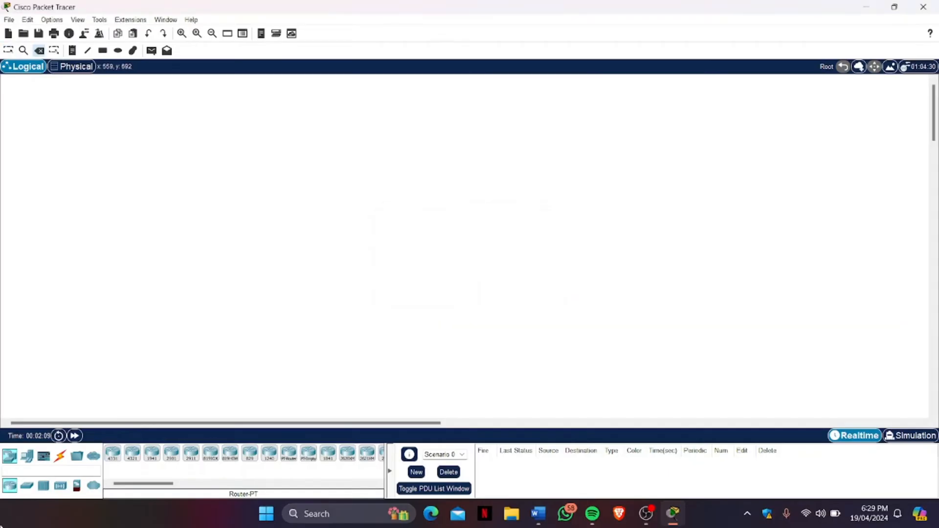
# - Place three PC-PT end devices in a row across the lower part of the workspace, the third one spaced farther apart
pyautogui.click(27, 456)
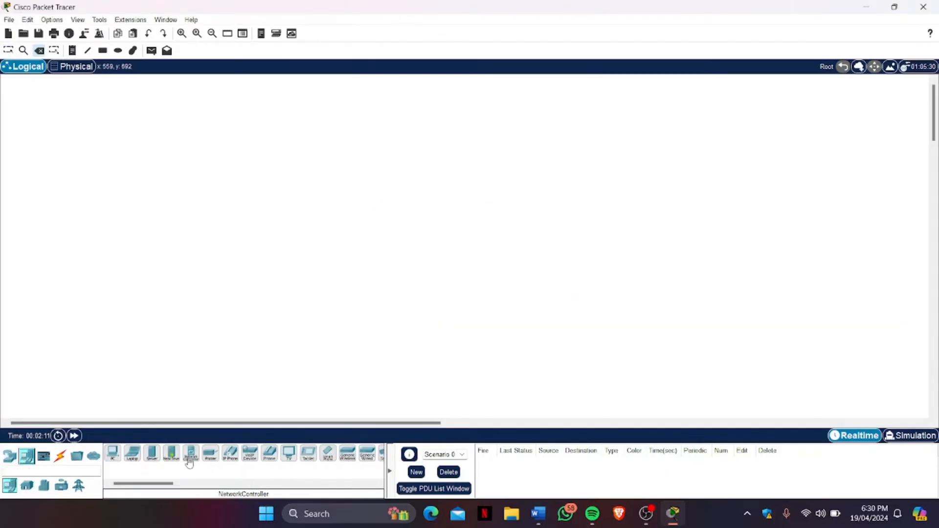
pyautogui.click(119, 460)
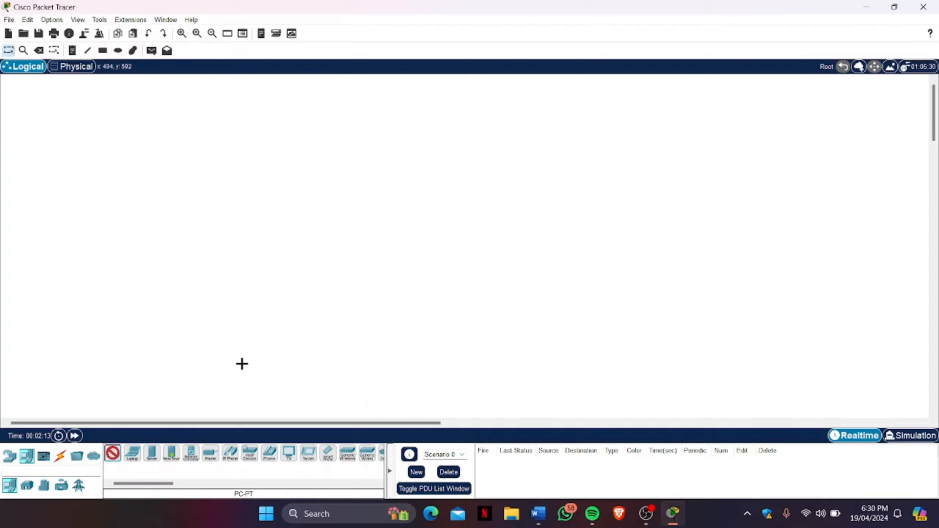
pyautogui.click(240, 363)
pyautogui.click(112, 454)
pyautogui.click(348, 370)
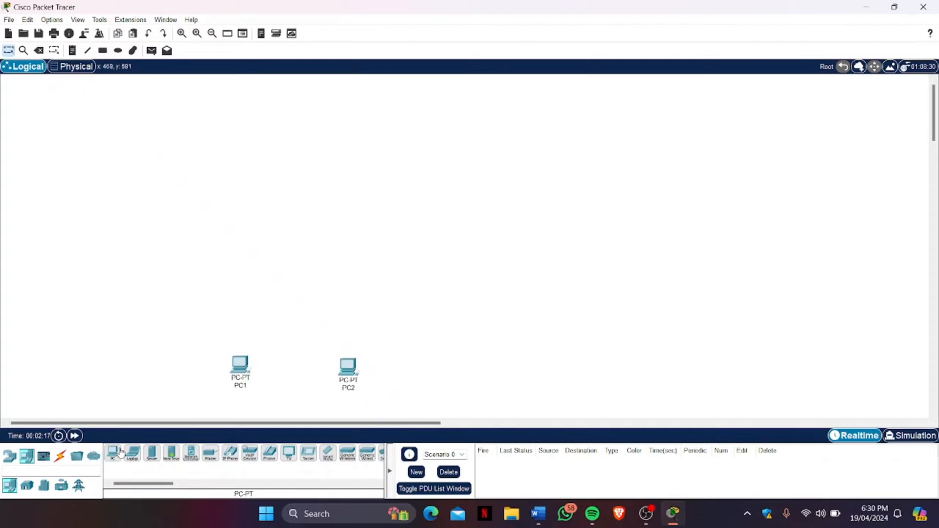
pyautogui.click(116, 454)
pyautogui.click(515, 370)
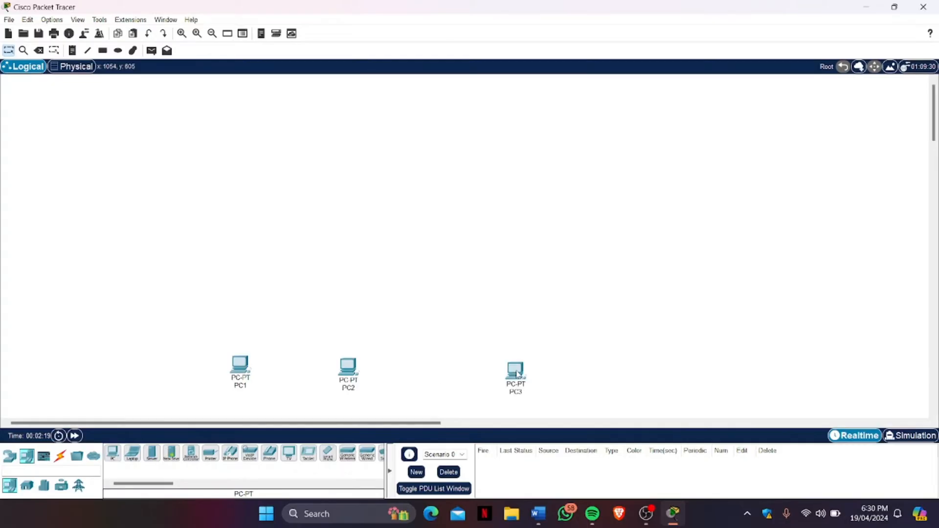
# - Add two Server-PT devices in the upper workspace, one above the first PC and one above the third PC
pyautogui.click(151, 453)
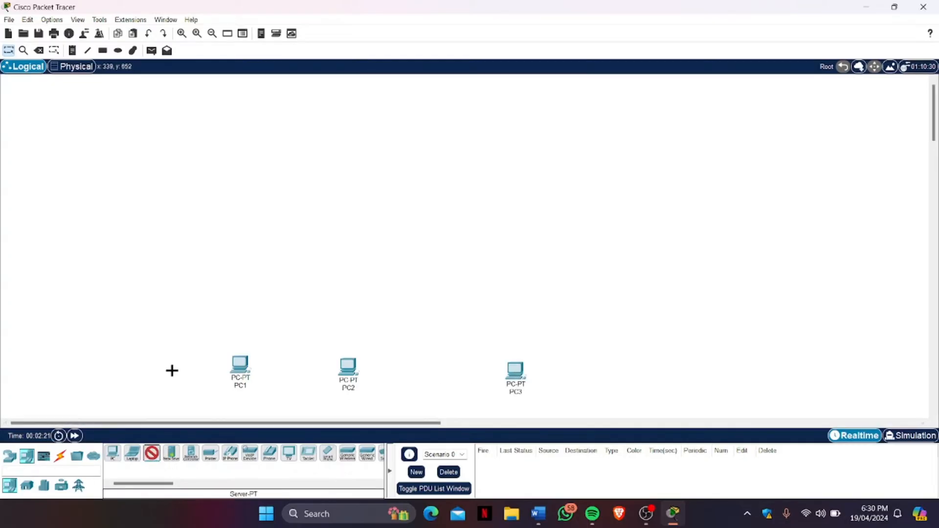
pyautogui.click(240, 162)
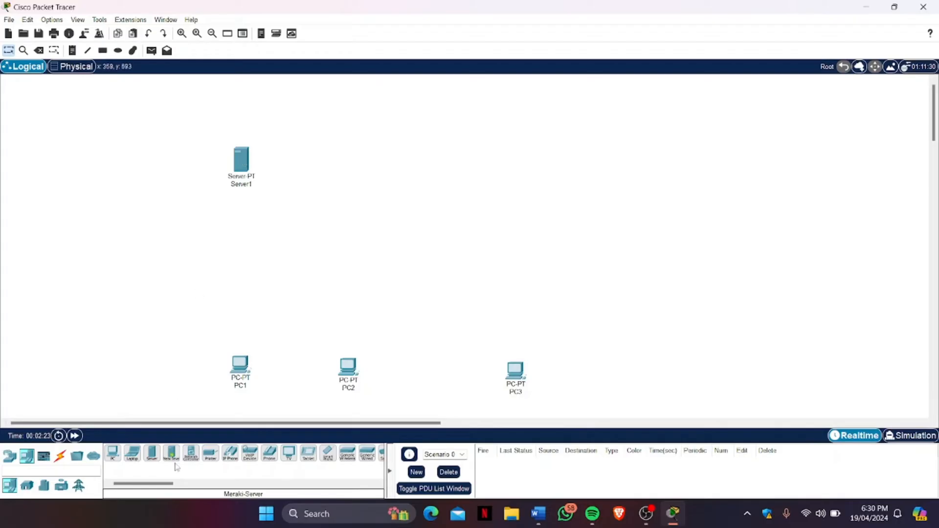
pyautogui.click(153, 450)
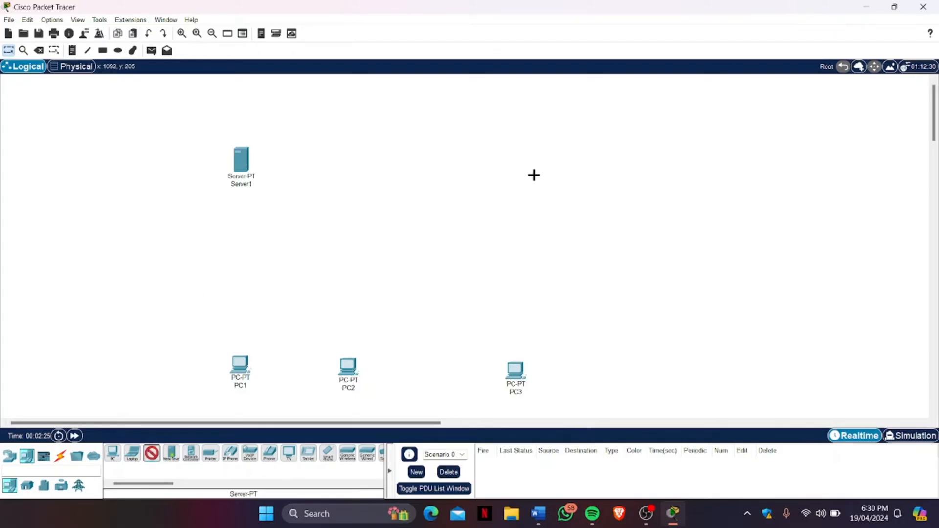
pyautogui.click(527, 166)
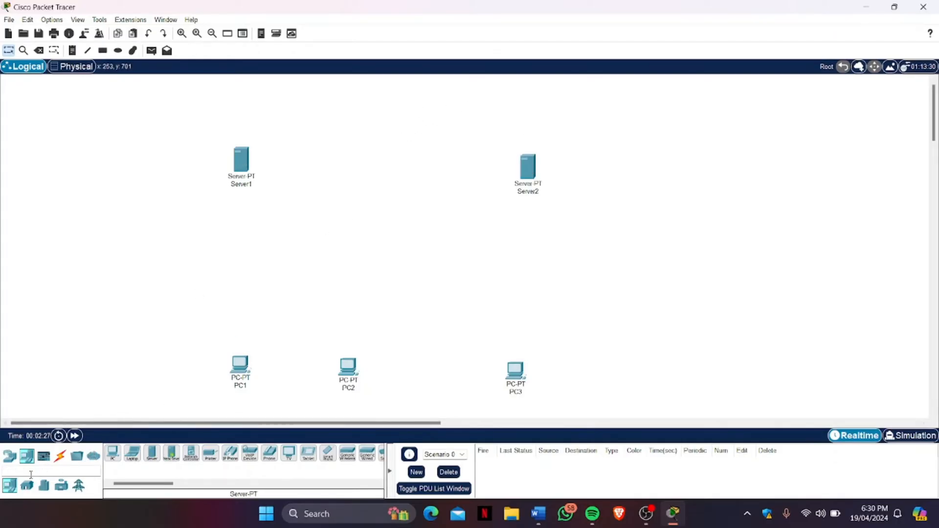
# - Place three Router-PT routers above the PC pair, above the third PC and between the servers, and shift Server2 slightly outward
pyautogui.click(10, 455)
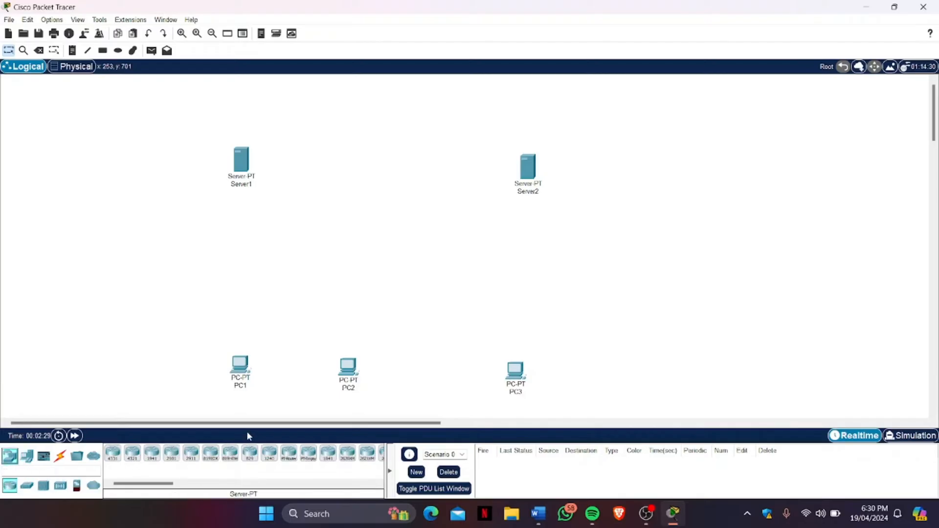
pyautogui.click(290, 452)
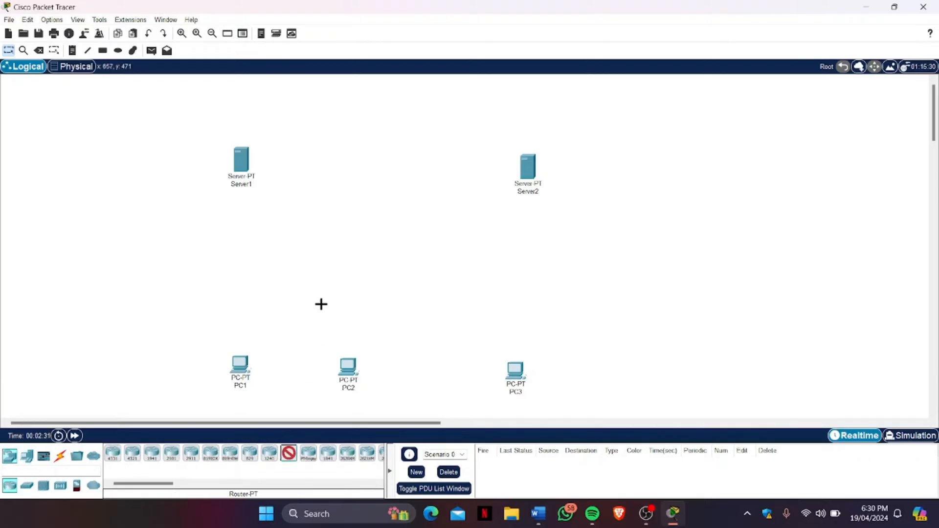
pyautogui.click(311, 301)
pyautogui.click(288, 453)
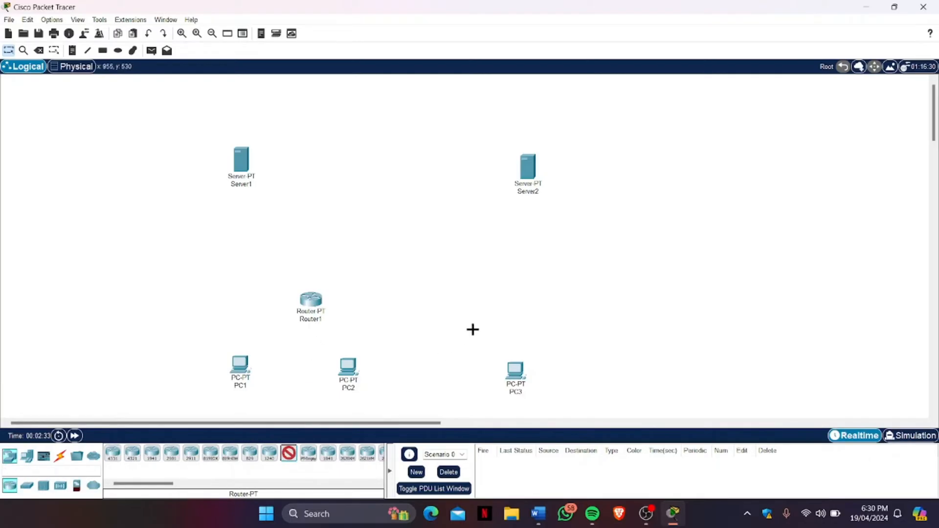
pyautogui.click(508, 296)
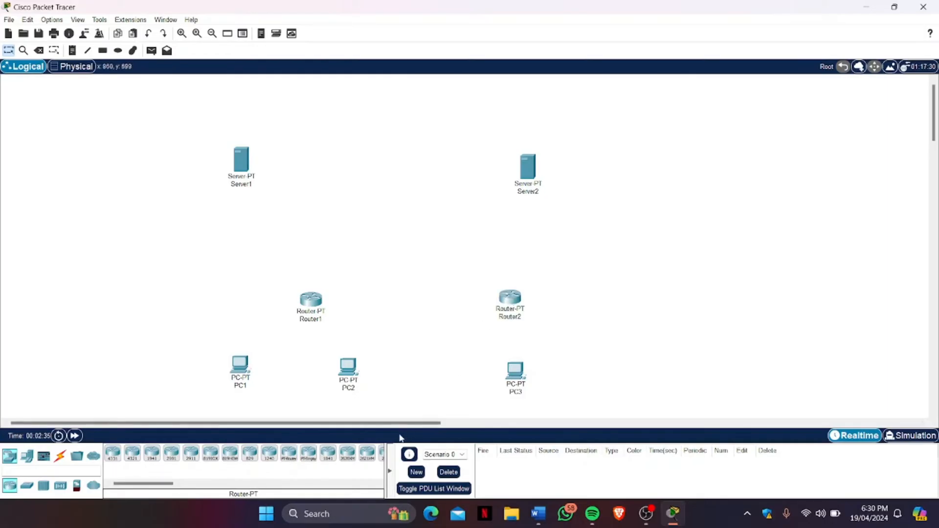
pyautogui.click(286, 458)
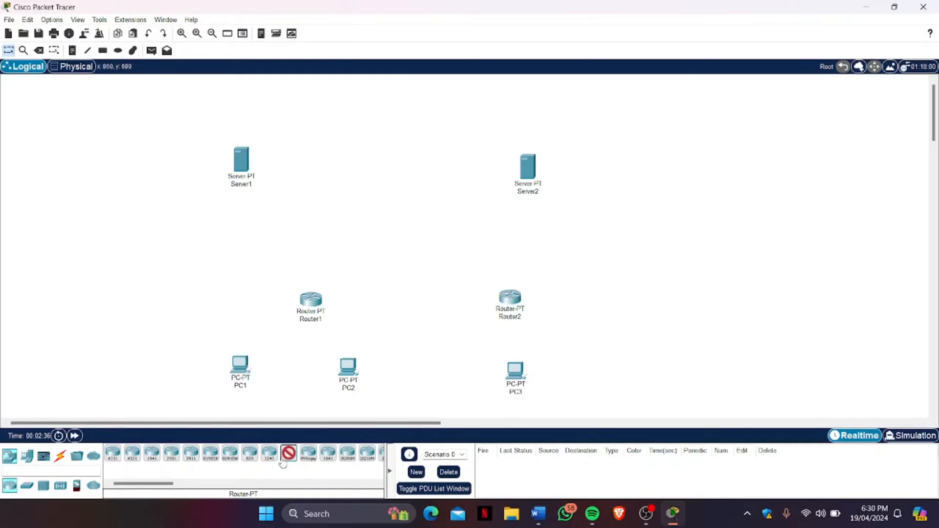
pyautogui.click(411, 170)
pyautogui.moveTo(529, 172); pyautogui.dragTo(545, 160)
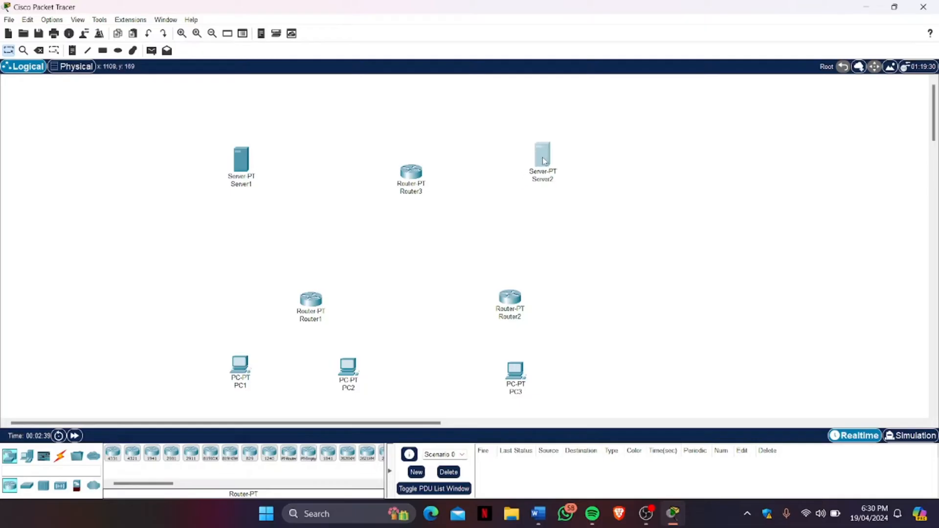
# - Connect PC1's FastEthernet0 to Router1's FastEthernet0/0 with a Copper Cross-Over cable
pyautogui.click(60, 455)
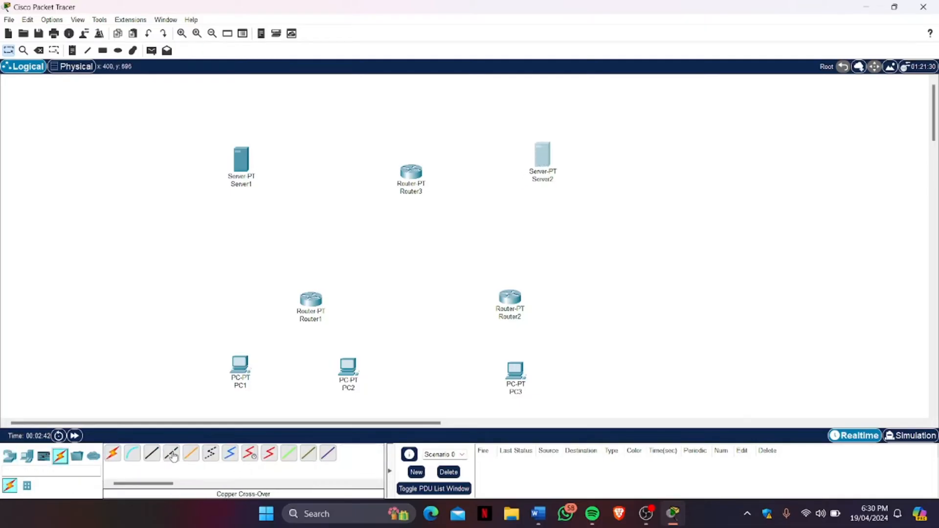
pyautogui.click(172, 453)
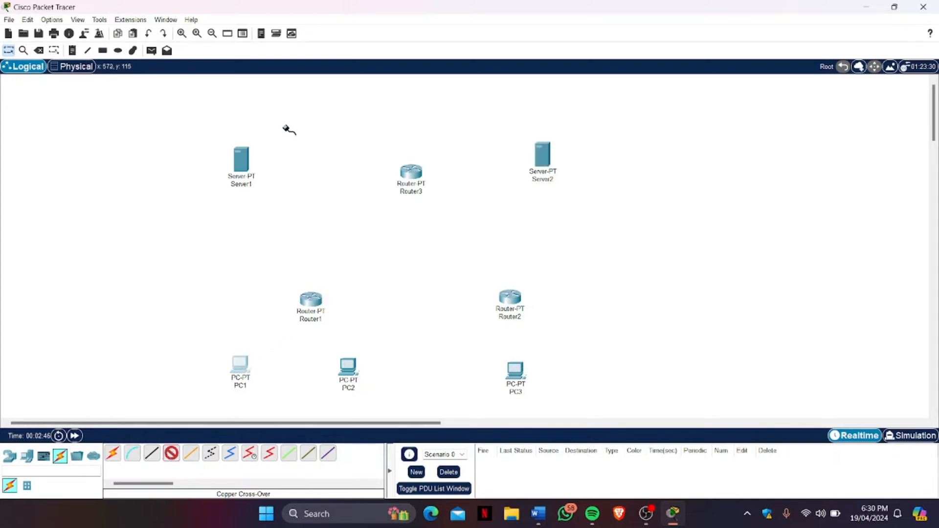
pyautogui.click(242, 368)
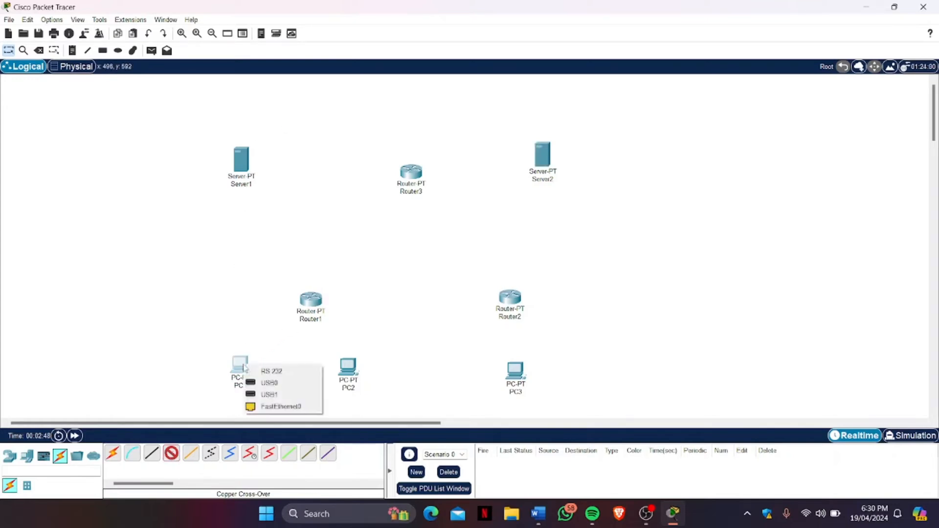
pyautogui.click(301, 407)
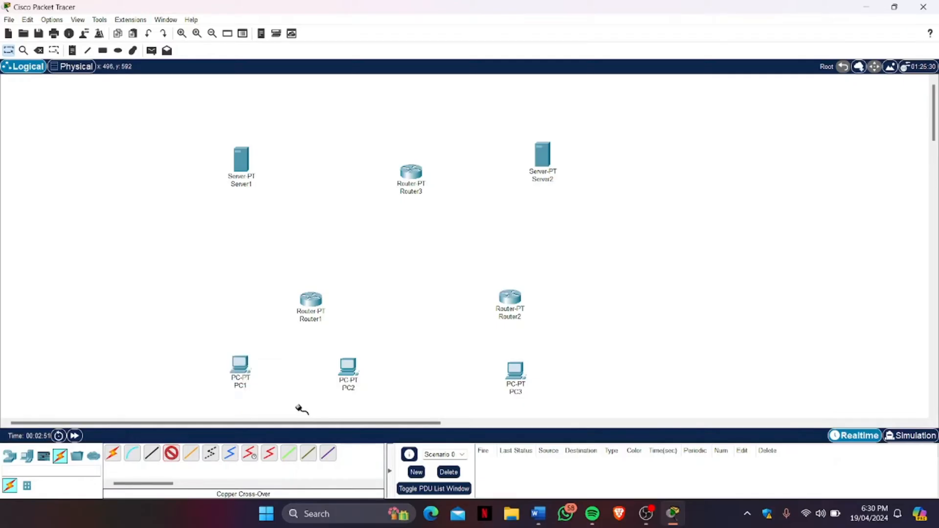
pyautogui.click(309, 302)
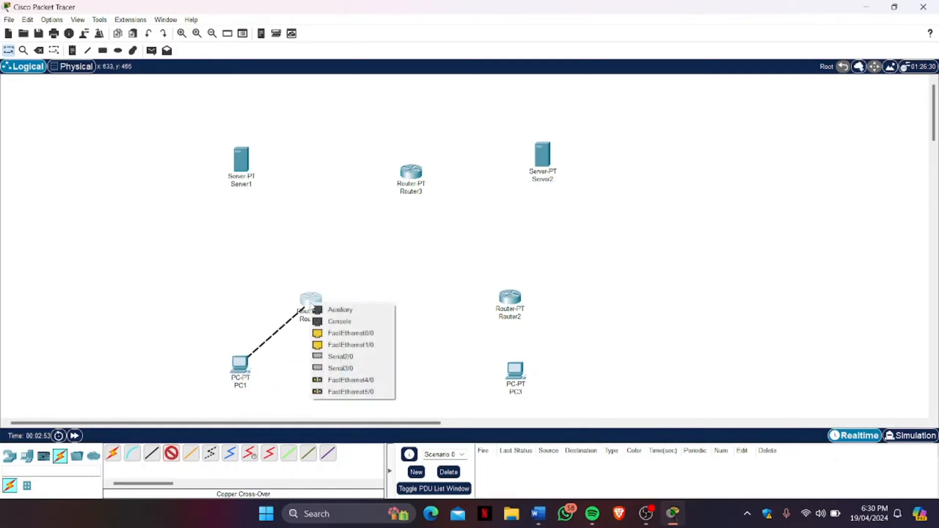
pyautogui.click(352, 334)
# - Connect PC2's FastEthernet0 to Router1's FastEthernet1/0 with a Copper Cross-Over cable
pyautogui.click(171, 454)
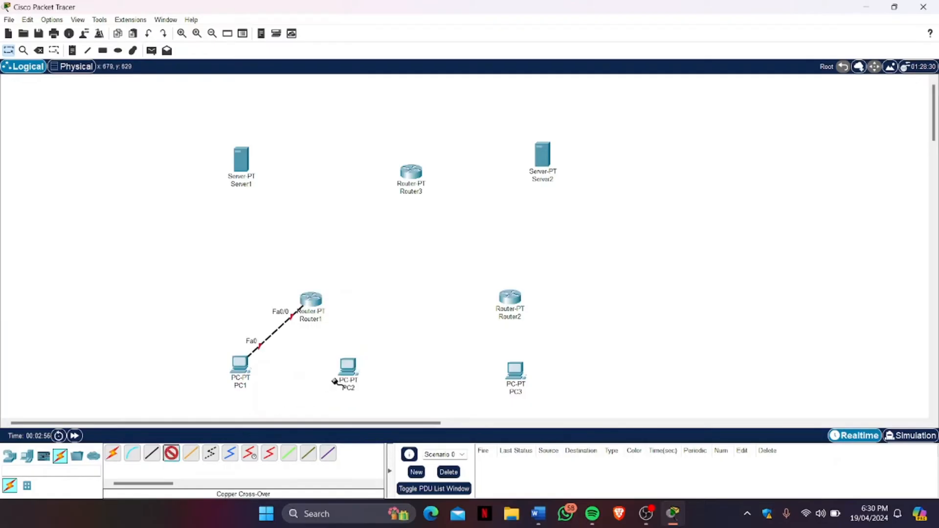
pyautogui.click(356, 372)
pyautogui.click(386, 413)
pyautogui.click(313, 303)
pyautogui.click(352, 335)
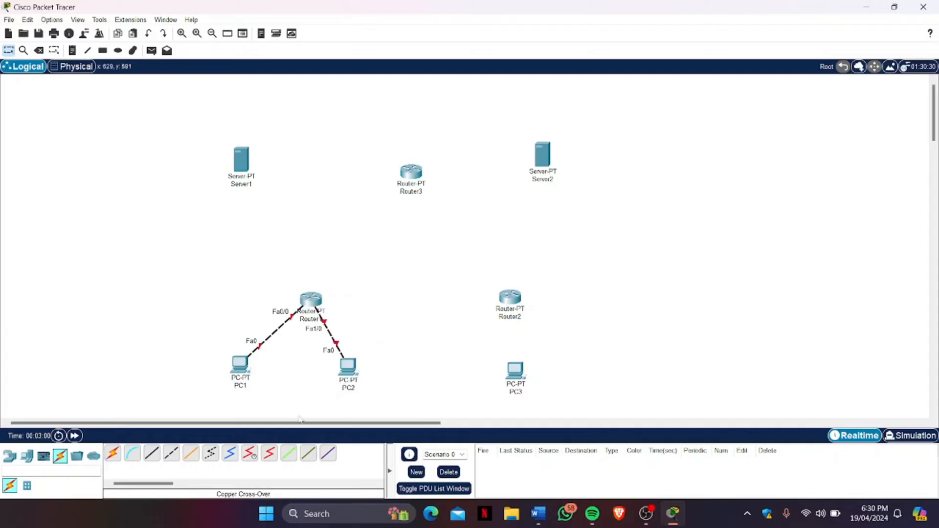
# - Connect PC3's FastEthernet0 to Router2's FastEthernet0/0 with a Copper Cross-Over cable
pyautogui.click(171, 453)
pyautogui.click(521, 371)
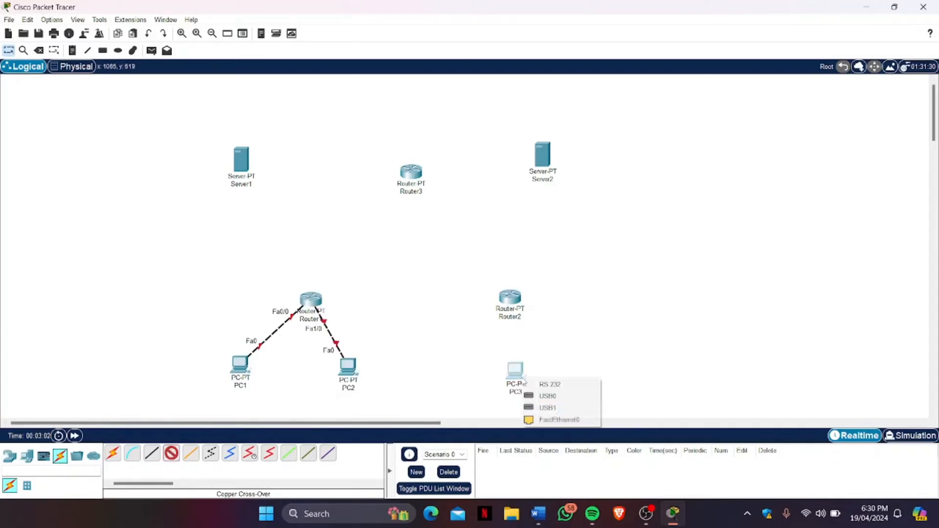
pyautogui.click(564, 426)
pyautogui.click(511, 297)
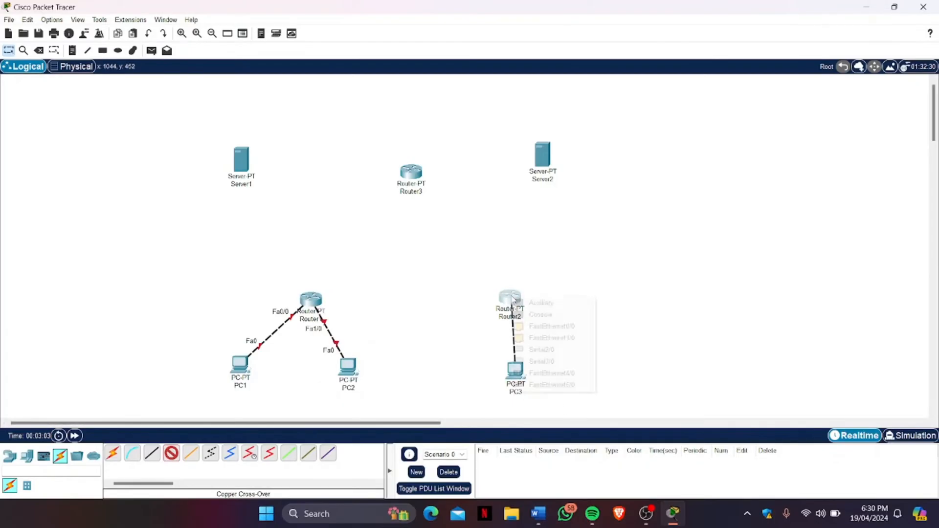
pyautogui.click(552, 326)
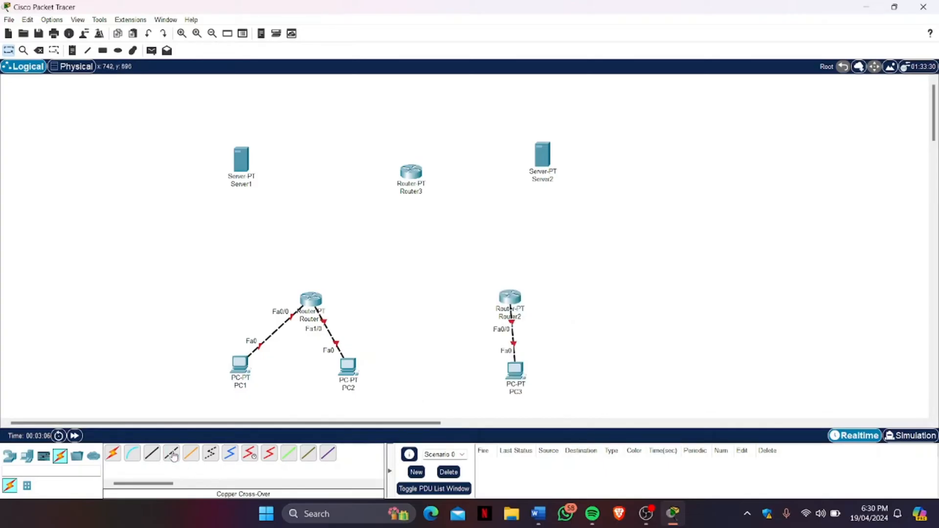
# - Connect Server1's FastEthernet0 to Router3's FastEthernet0/0 with a Copper Cross-Over cable
pyautogui.click(241, 163)
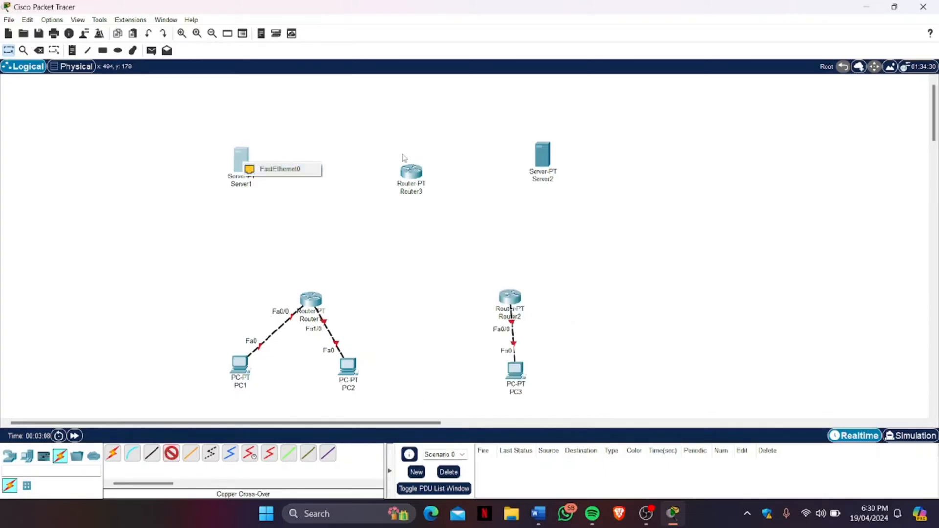
pyautogui.click(252, 169)
pyautogui.click(411, 170)
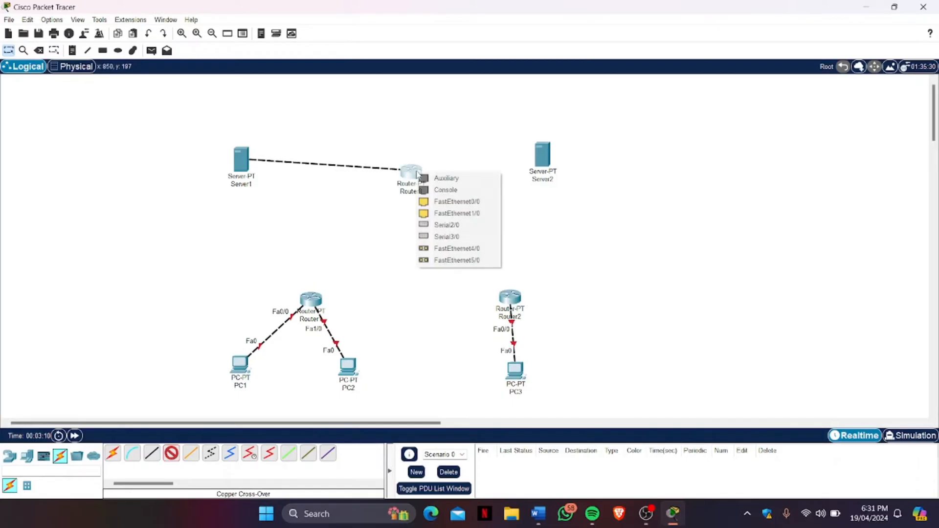
pyautogui.click(456, 202)
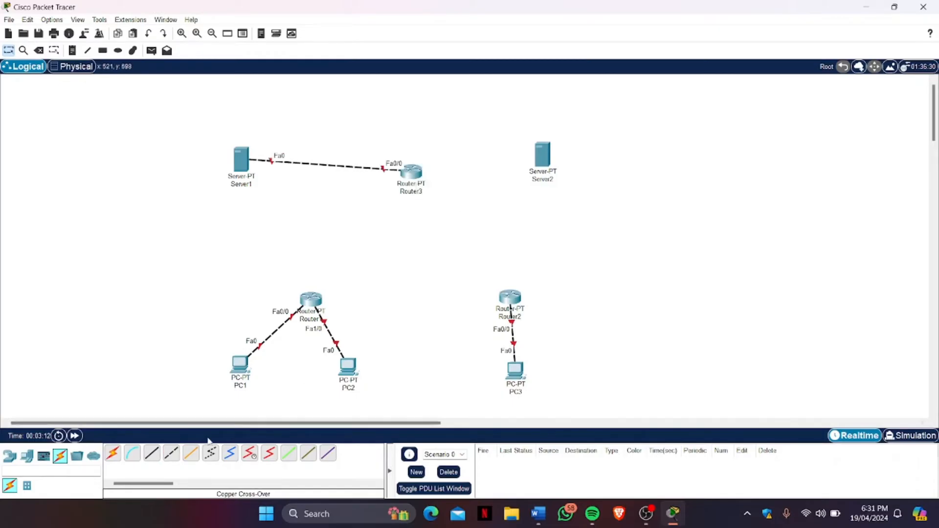
# - Connect Server2's FastEthernet0 to Router3's FastEthernet1/0 with a Copper Cross-Over cable
pyautogui.click(169, 457)
pyautogui.click(543, 154)
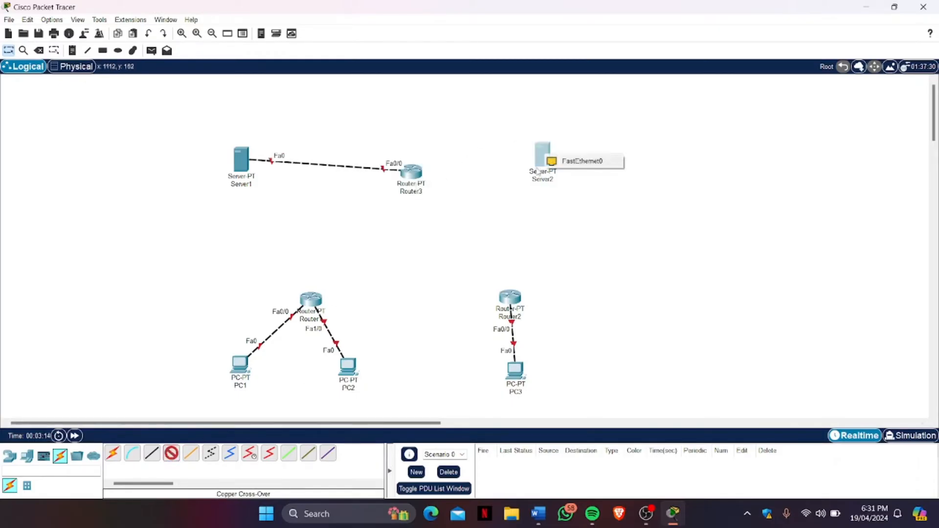
pyautogui.click(573, 166)
pyautogui.click(412, 174)
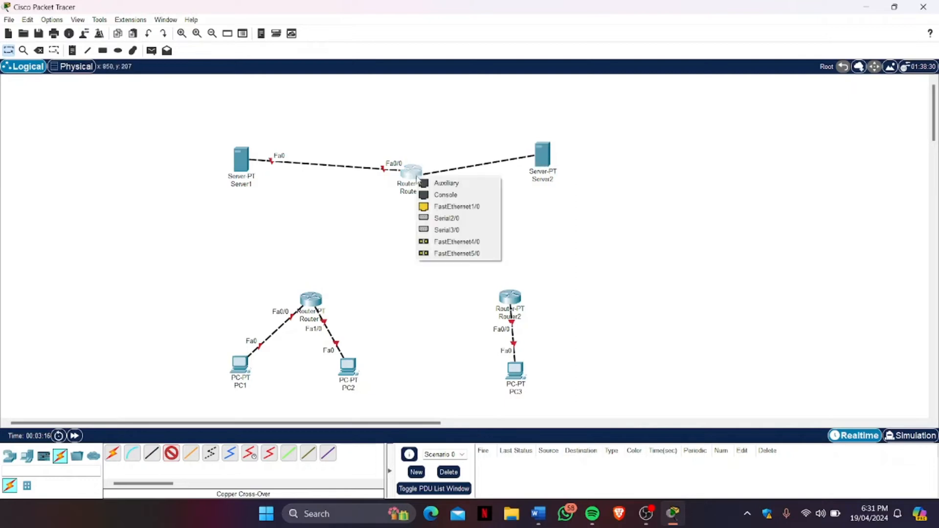
pyautogui.click(465, 208)
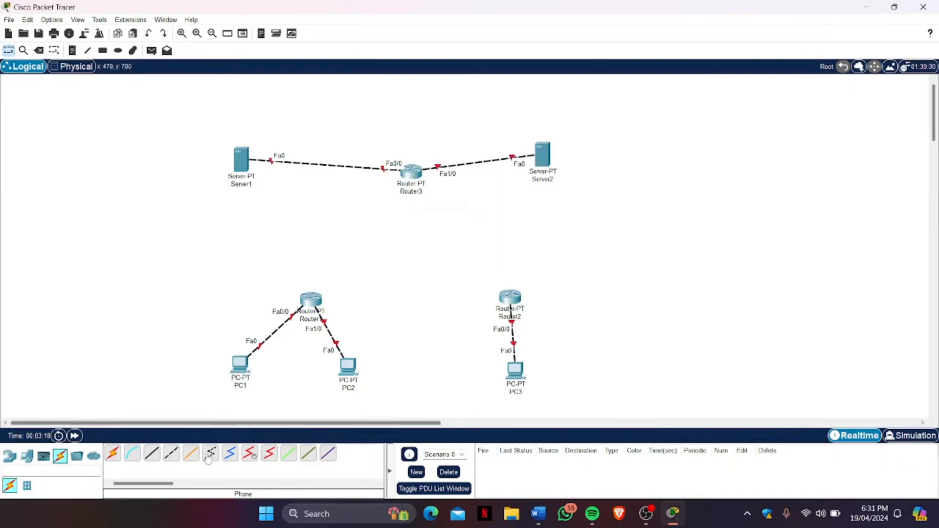
# - Connect Router1's Serial2/0 to Router2's Serial2/0 with a Serial DTE cable
pyautogui.click(172, 453)
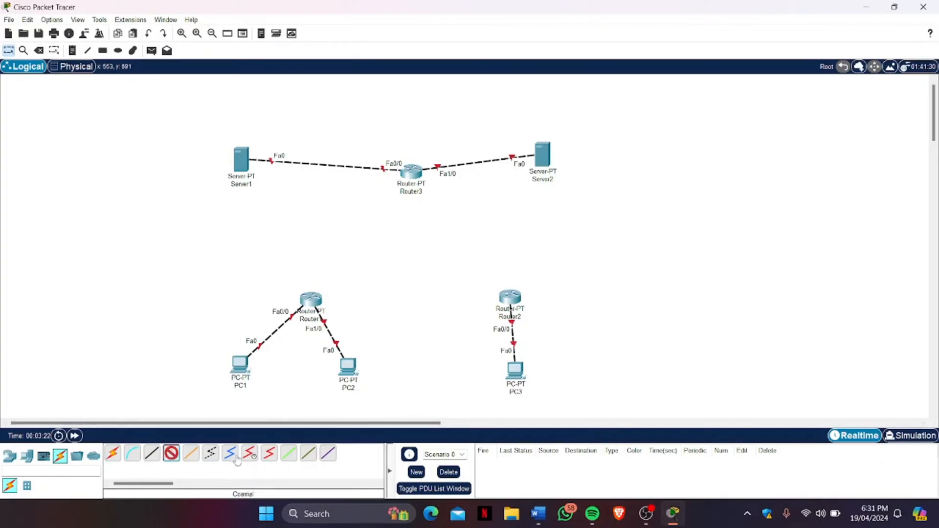
pyautogui.click(276, 454)
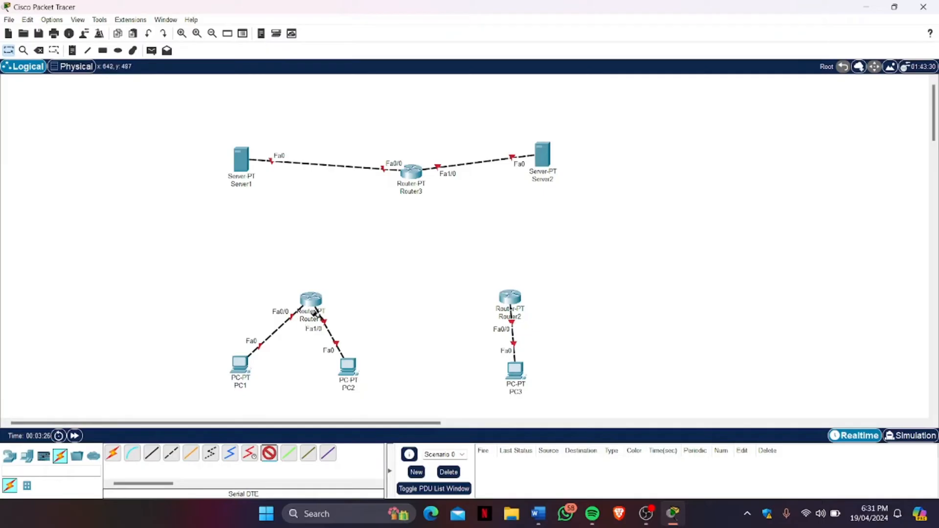
pyautogui.click(312, 297)
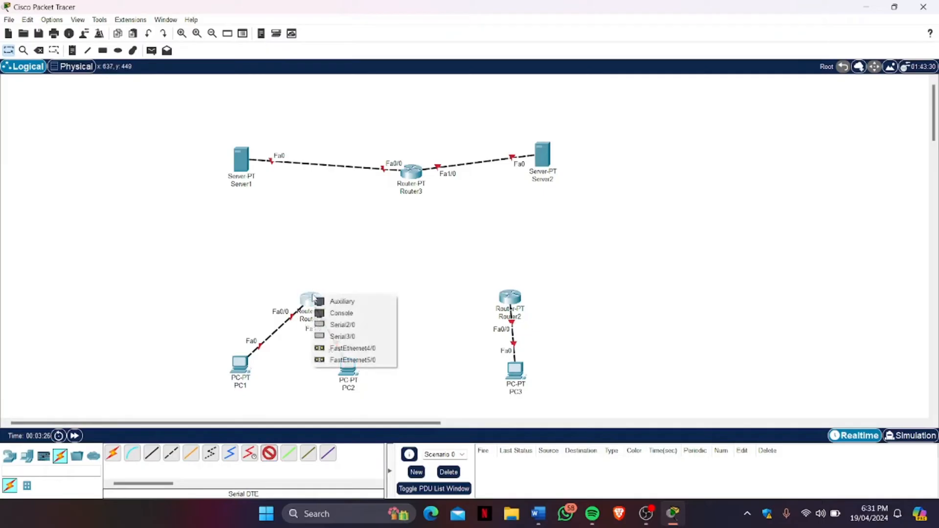
pyautogui.click(381, 325)
pyautogui.click(515, 299)
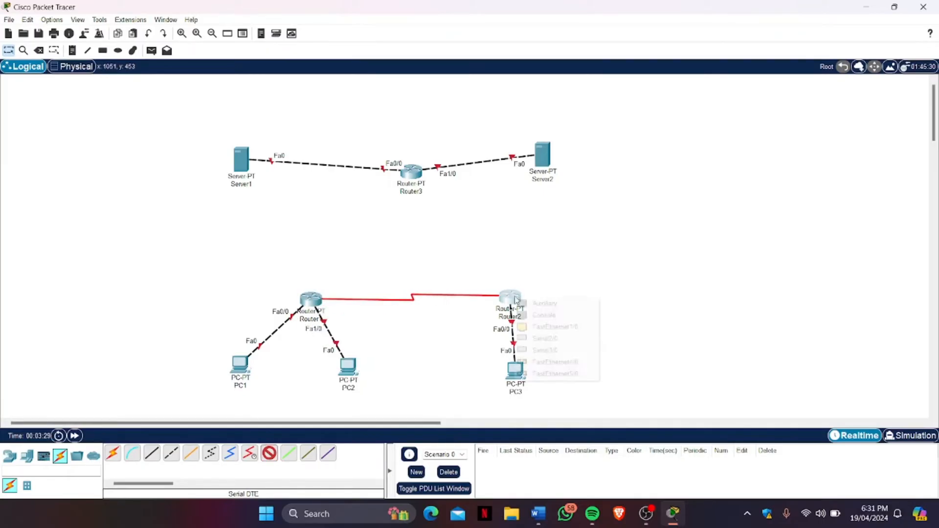
pyautogui.click(544, 338)
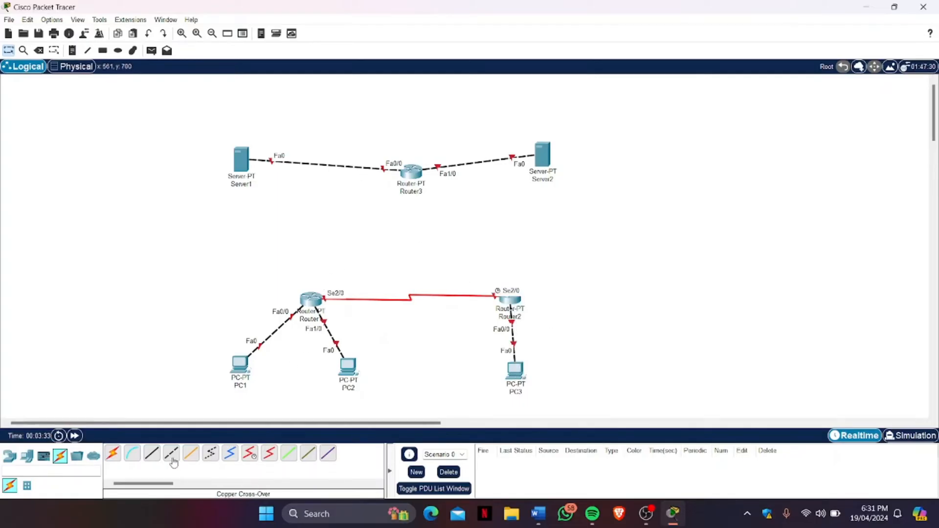
# - Connect Router1's Serial3/0 to Router3's Serial2/0 with a Serial DTE cable
pyautogui.click(269, 453)
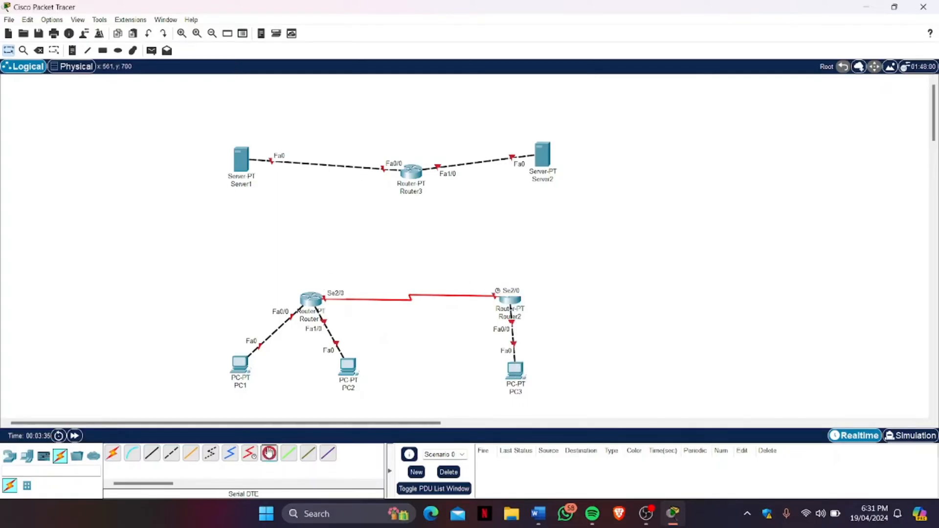
pyautogui.click(318, 295)
pyautogui.click(343, 324)
pyautogui.click(411, 174)
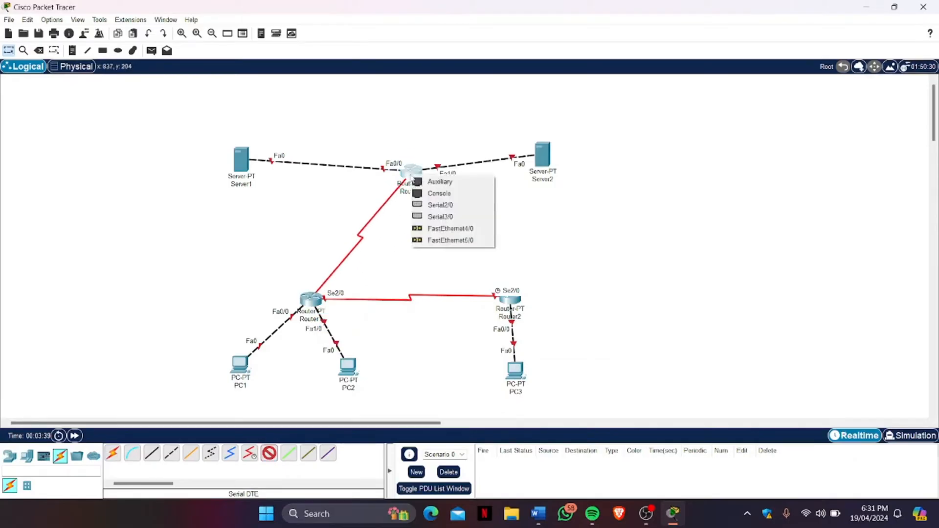
pyautogui.click(451, 206)
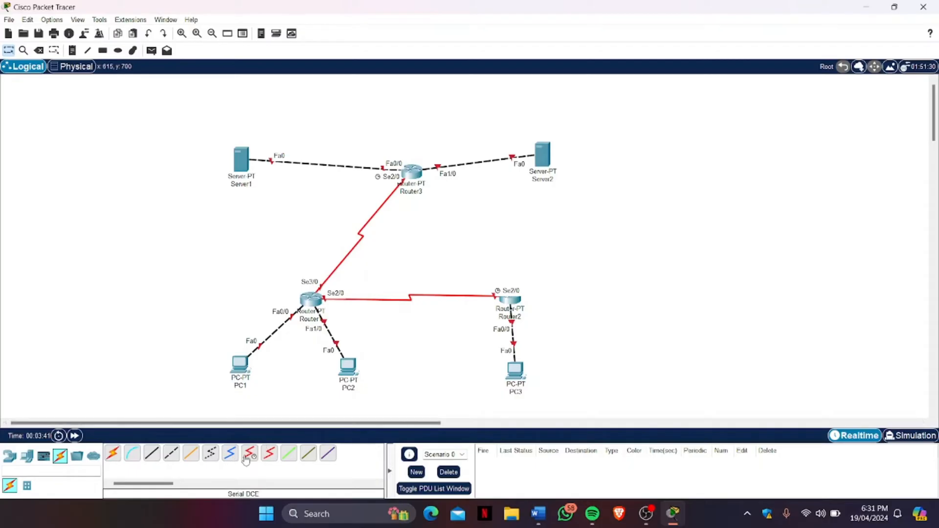
# - Connect Router2's Serial3/0 to Router3's Serial3/0 with a Serial DTE cable
pyautogui.click(270, 454)
pyautogui.click(509, 300)
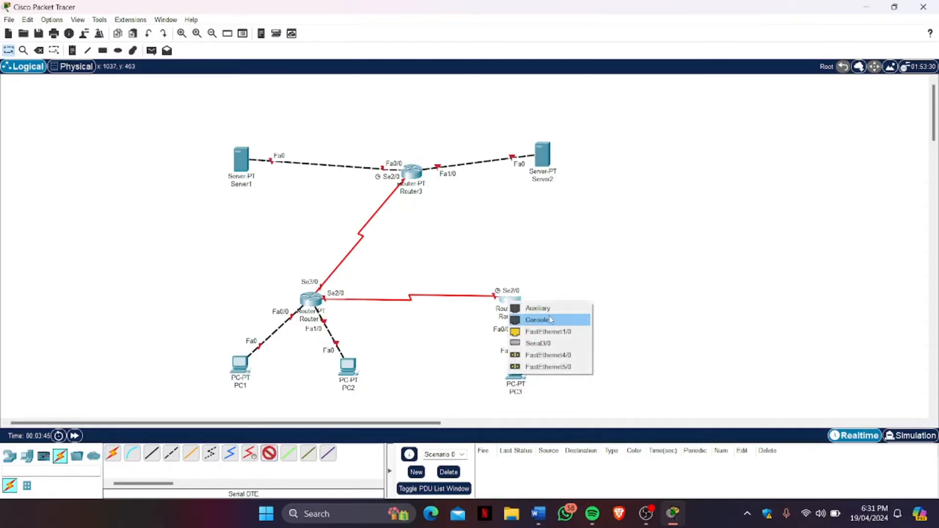
pyautogui.click(540, 343)
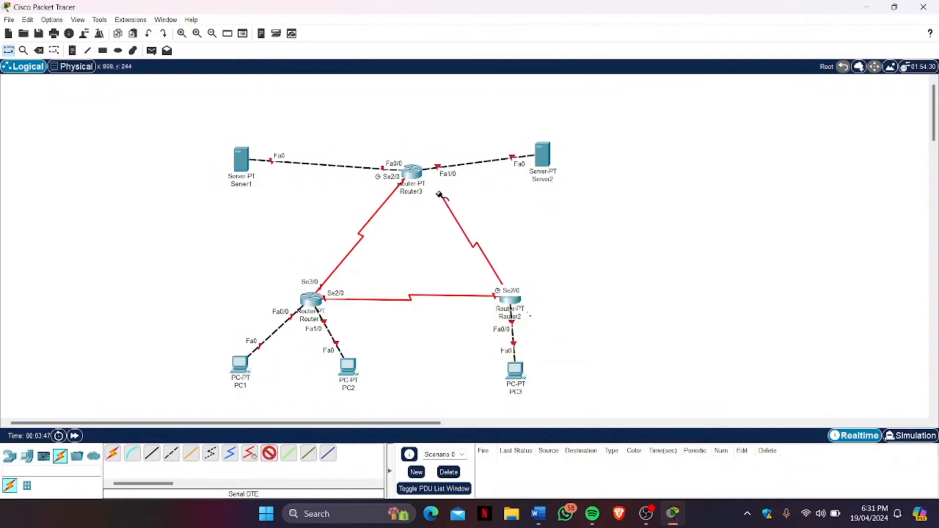
pyautogui.click(414, 173)
pyautogui.click(449, 204)
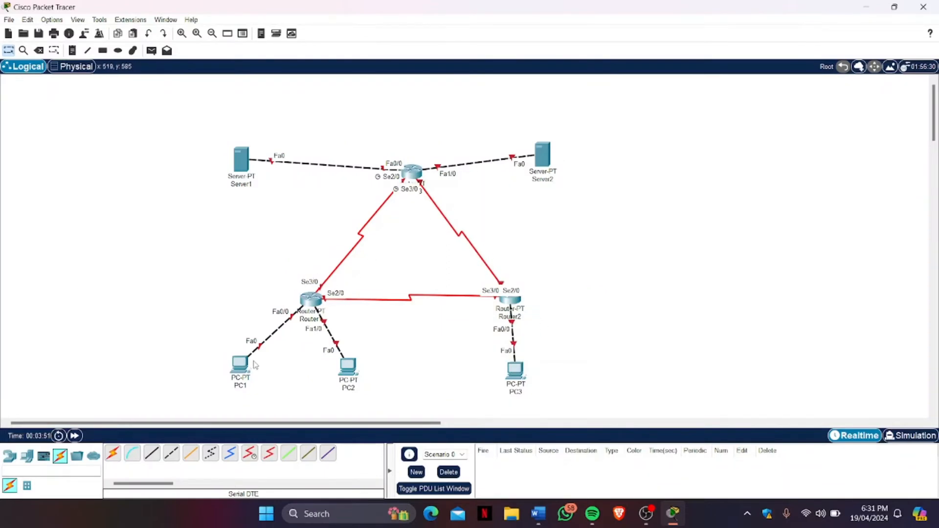
# - Configure PC1 with IPv4 address 192.168.1.1, subnet mask 255.255.255.192 and default gateway 192.168.1.62
pyautogui.moveTo(249, 365)
pyautogui.click(239, 365)
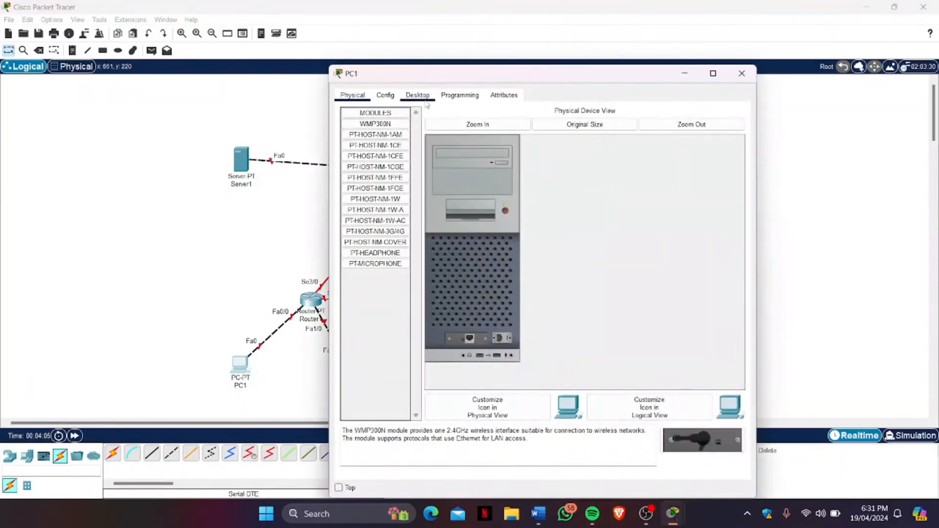
pyautogui.click(424, 98)
pyautogui.click(373, 141)
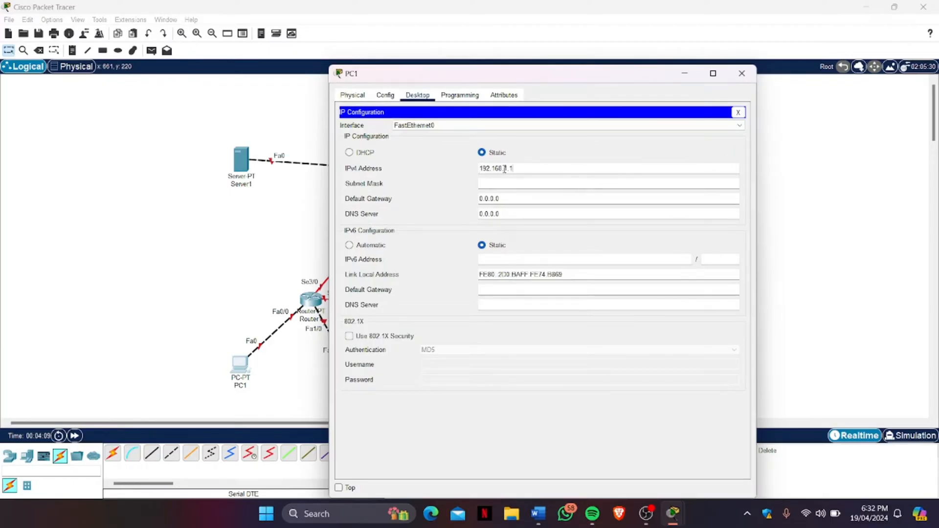
pyautogui.click(582, 180)
pyautogui.click(573, 195)
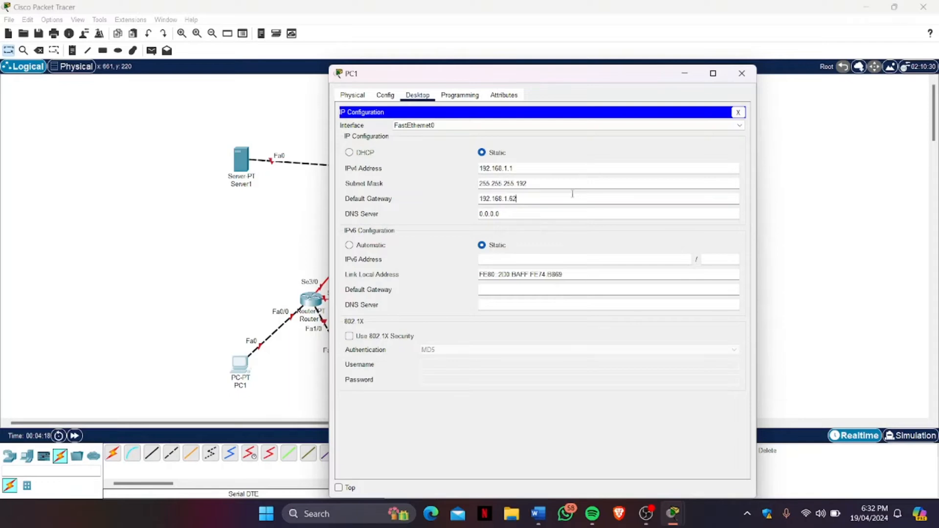
pyautogui.click(742, 74)
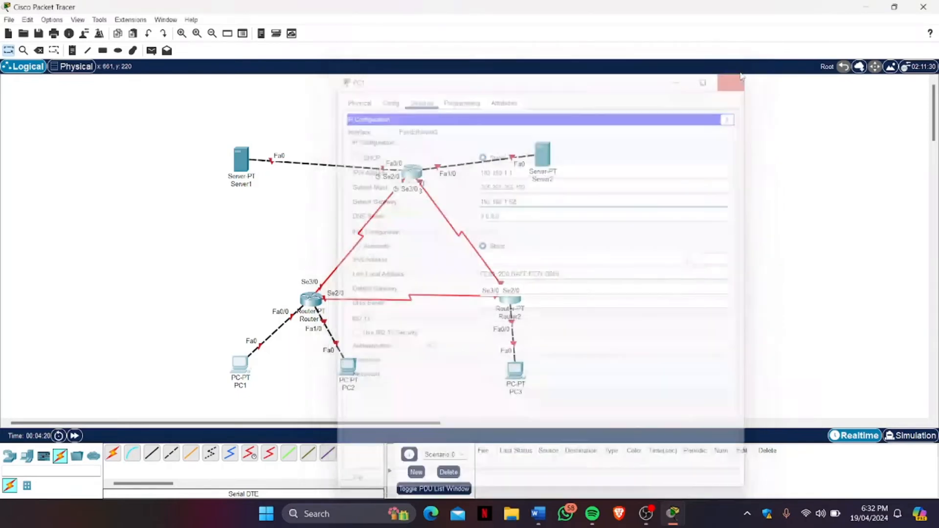
# - Configure PC2 with static IPv4 address 192.168.1.65, subnet mask 255.255.255.192 and default gateway 192.168.1.126
pyautogui.click(348, 366)
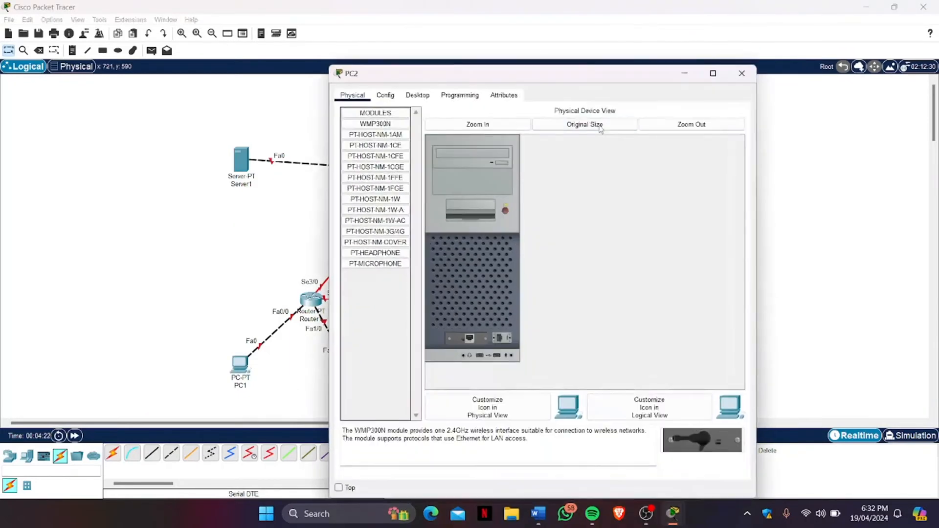
pyautogui.click(417, 95)
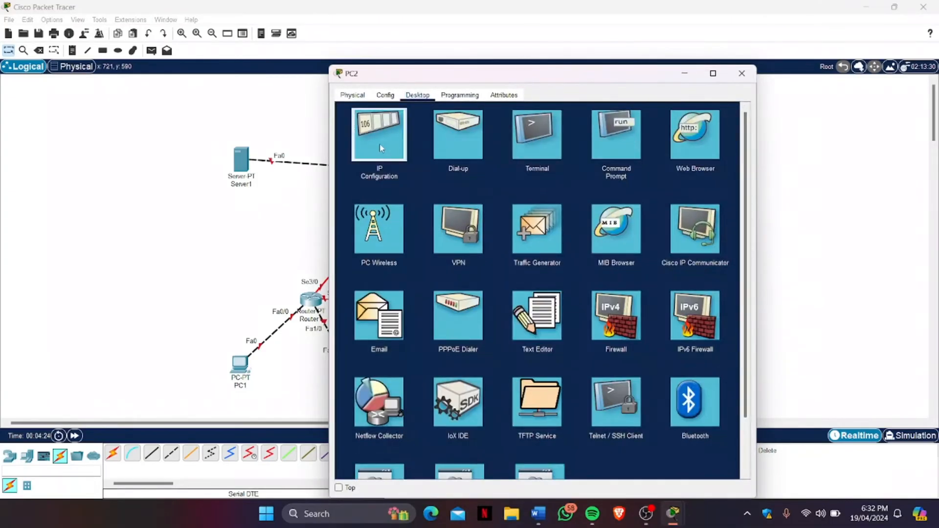
pyautogui.click(380, 144)
pyautogui.click(482, 153)
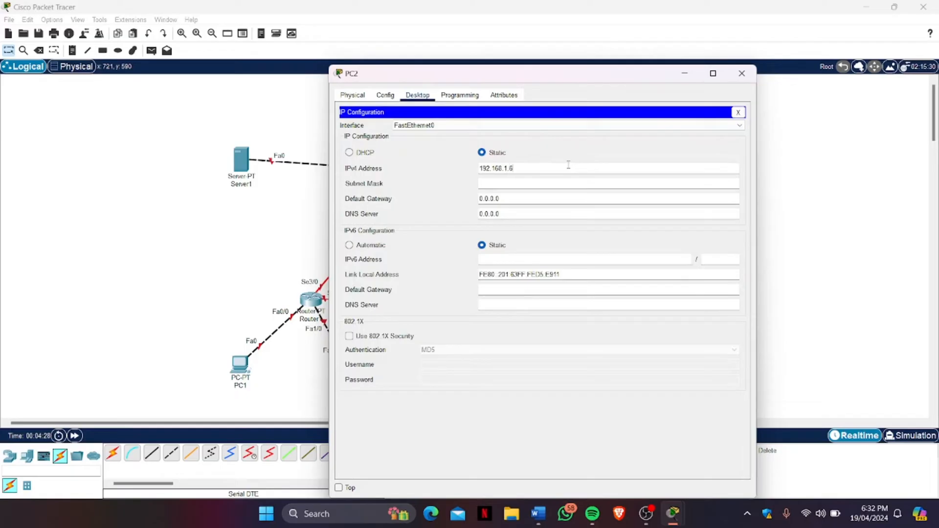
pyautogui.click(566, 185)
pyautogui.click(567, 196)
pyautogui.write('192.168.1.126')
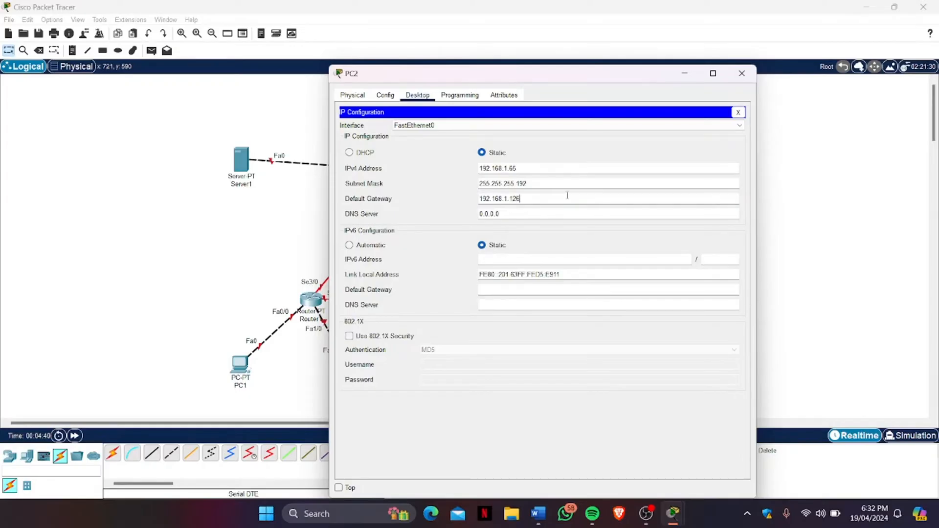
pyautogui.click(742, 74)
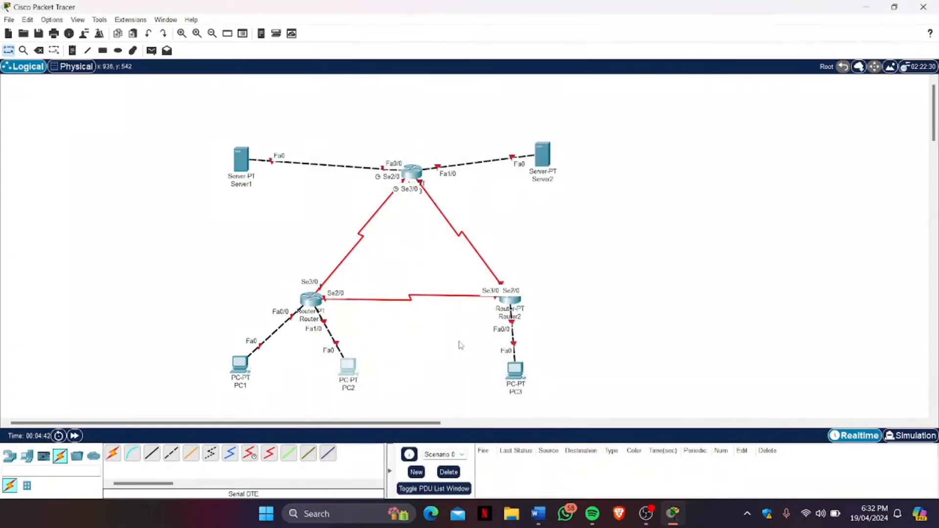
# - Configure PC3 with IPv4 address 192.168.1.129, subnet mask 255.255.255.128 and default gateway 192.168.1.253
pyautogui.click(516, 375)
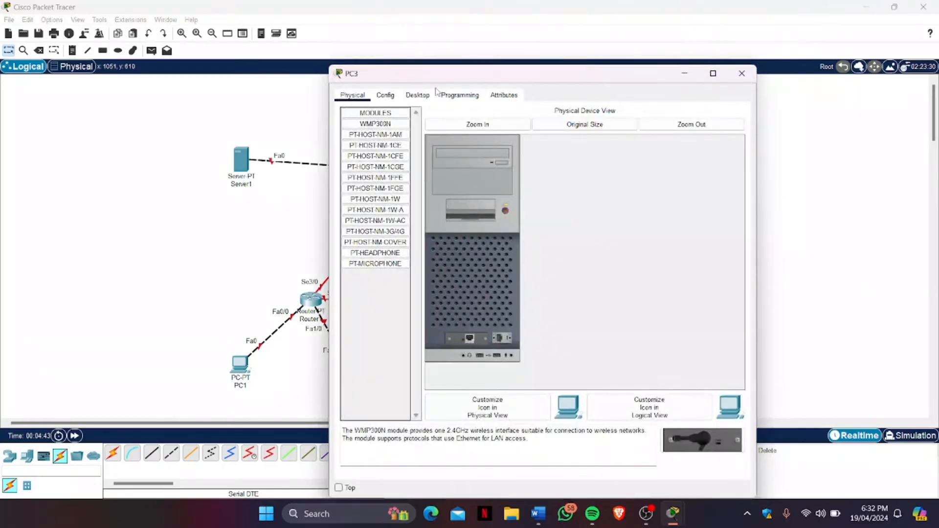
pyautogui.click(430, 95)
pyautogui.click(390, 142)
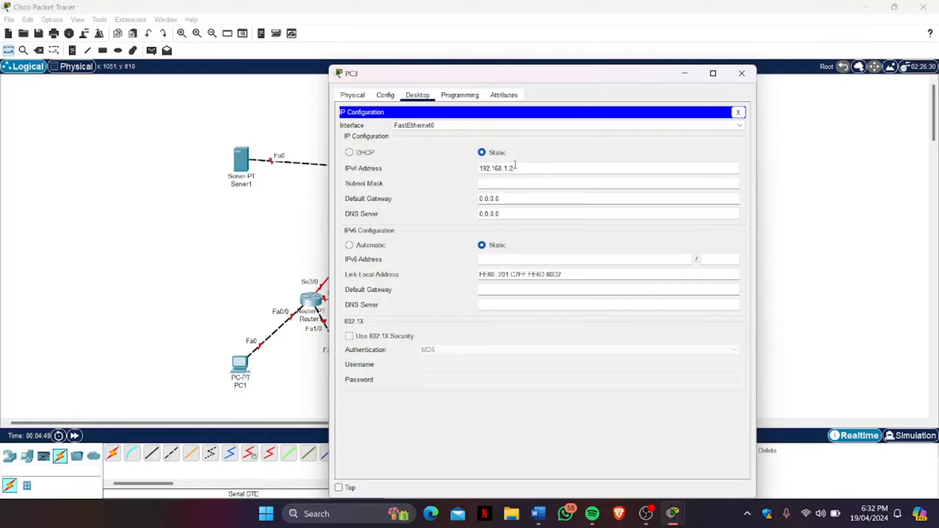
pyautogui.write('3')
pyautogui.click(527, 183)
pyautogui.click(530, 199)
pyautogui.write('192.168.1.1')
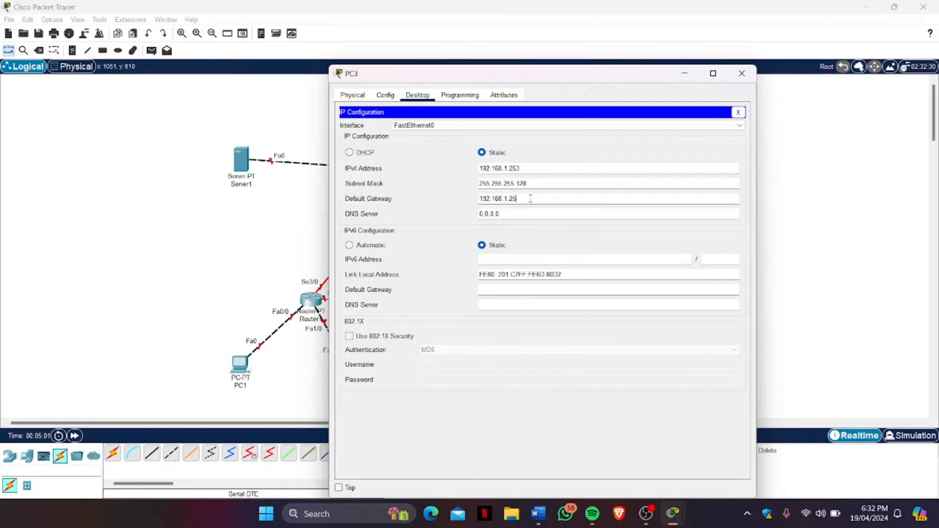
pyautogui.click(522, 167)
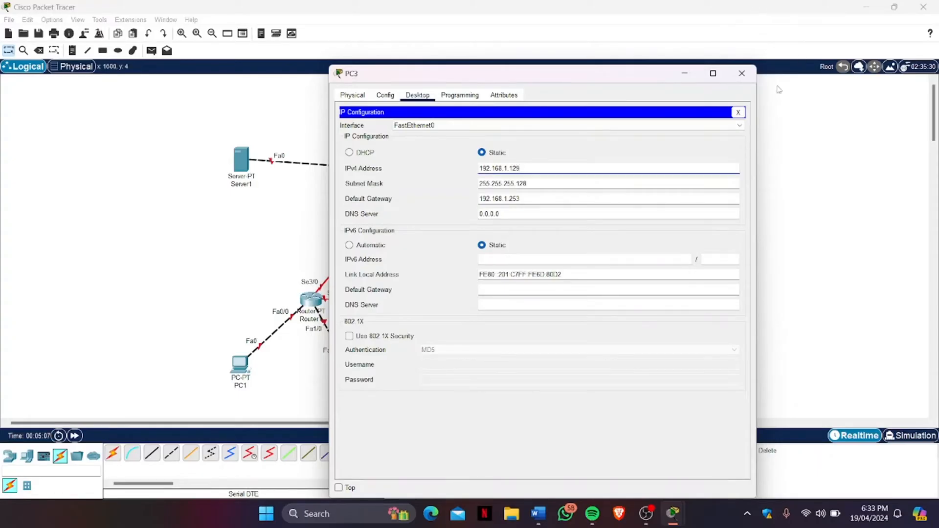
pyautogui.click(742, 73)
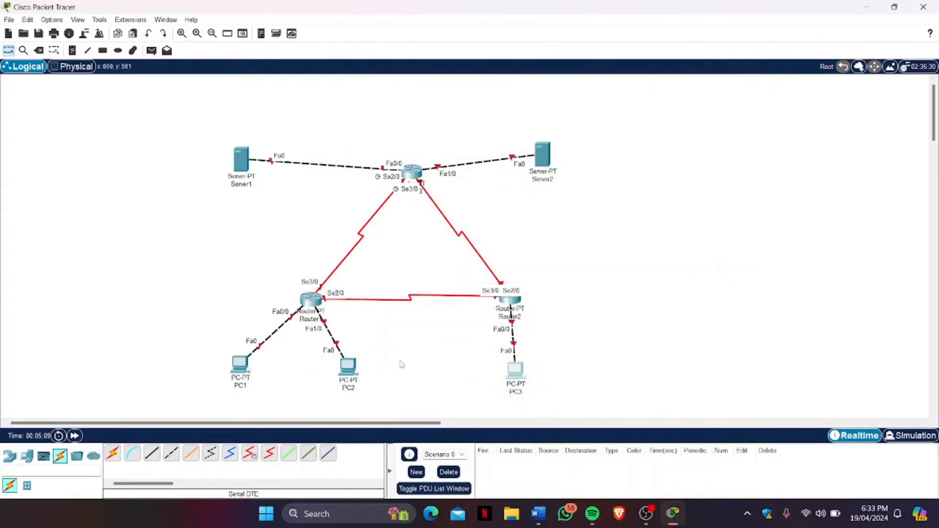
# - Set Server1's IPv4 address to 33.33.33.1 with subnet mask 255.255.255.0 in its IP configuration
pyautogui.click(239, 162)
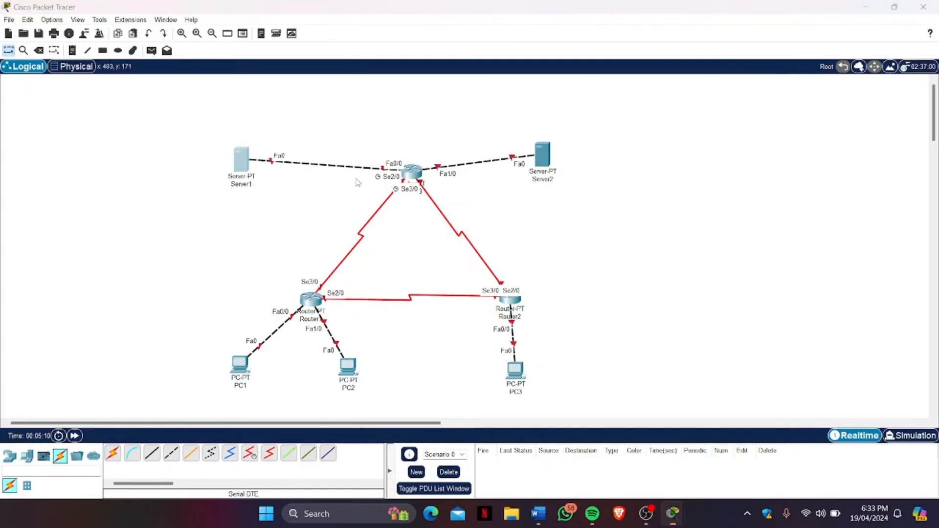
pyautogui.click(385, 96)
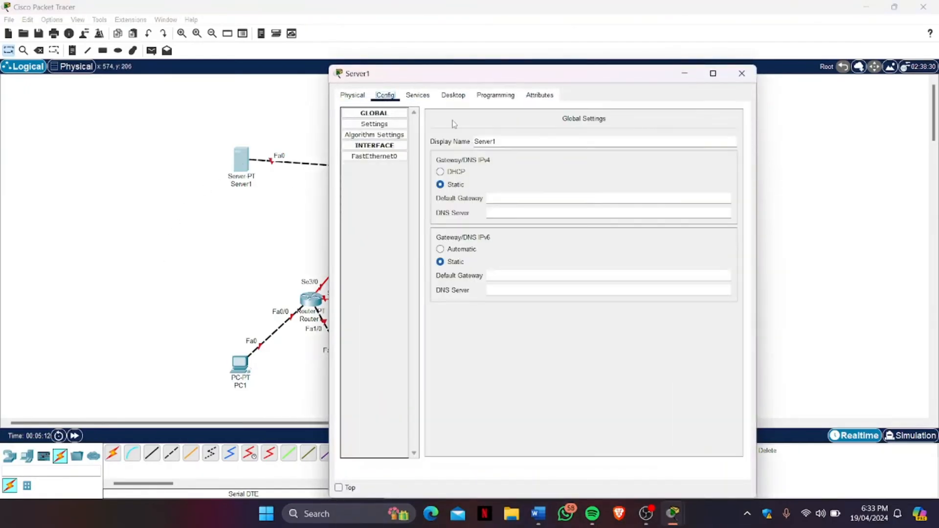
pyautogui.click(453, 96)
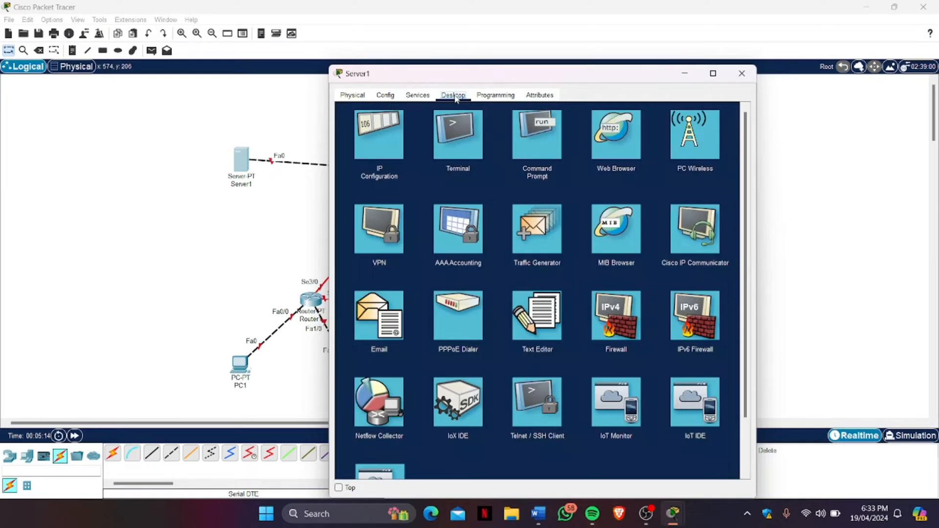
pyautogui.click(361, 158)
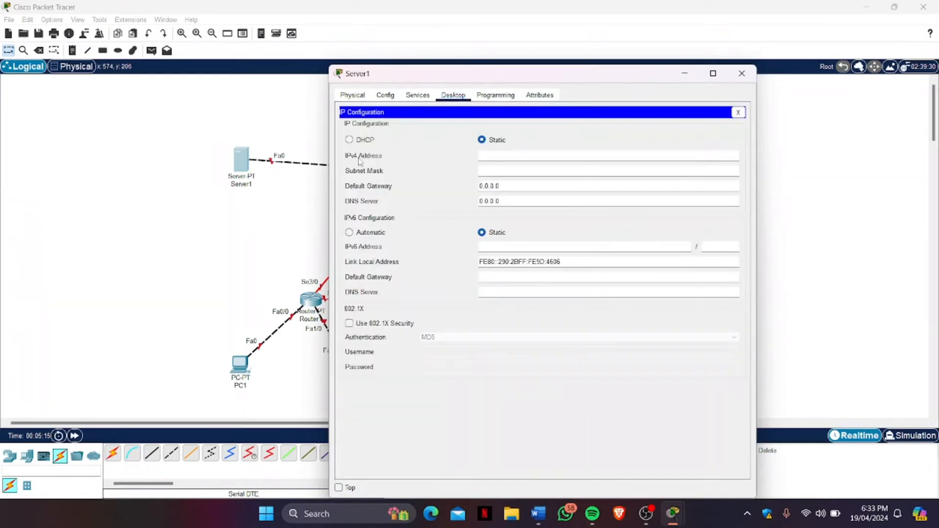
pyautogui.click(576, 153)
pyautogui.write('33.33.33.1')
pyautogui.click(578, 167)
pyautogui.press('BackSpace')
pyautogui.press('BackSpace')
pyautogui.write('255.25')
# - Set Server1's IPv4 default gateway to 33.33.33.3, close its window and reopen the configuration to check it
pyautogui.click(578, 189)
pyautogui.press('BackSpace')
pyautogui.press('BackSpace')
pyautogui.press('BackSpace')
pyautogui.press('BackSpace')
pyautogui.press('BackSpace')
pyautogui.press('BackSpace')
pyautogui.write('33.')
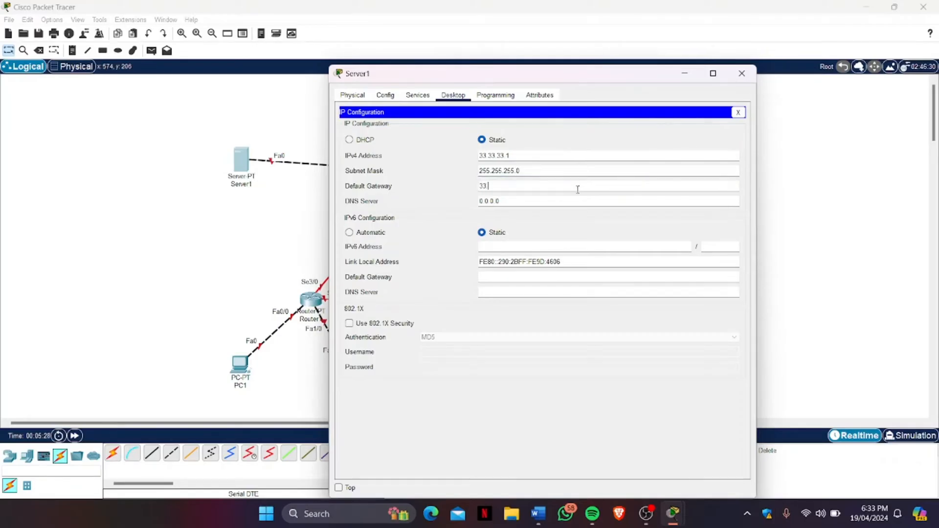
pyautogui.write('33.33.3')
pyautogui.click(741, 74)
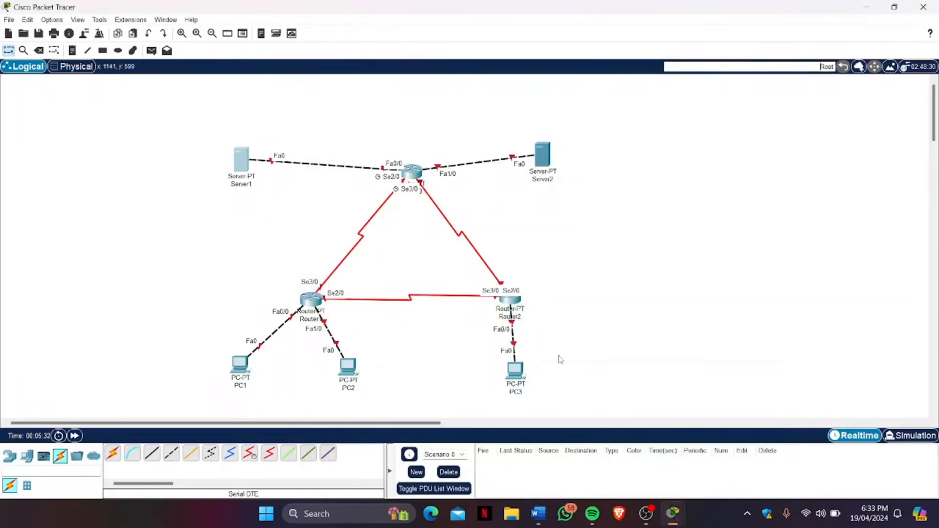
pyautogui.click(241, 159)
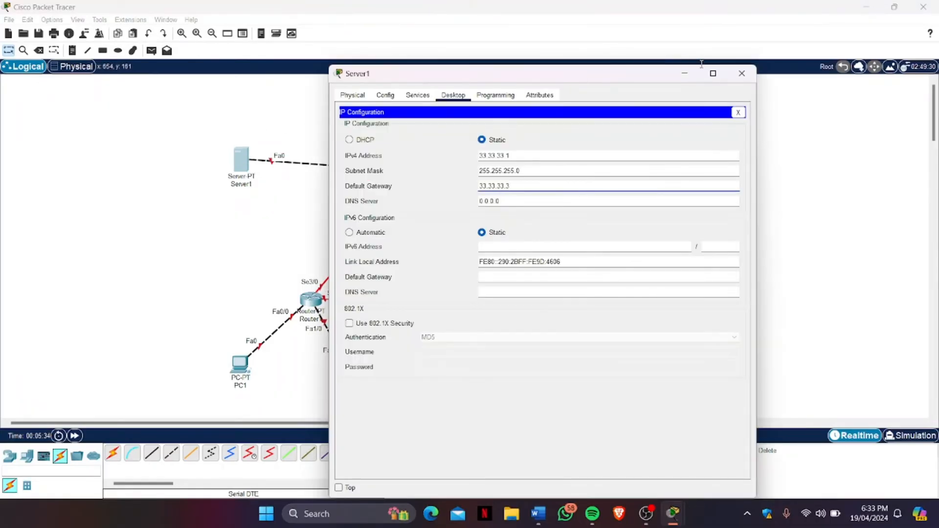
# - Set Server2's static IPv4 address to 43.43.43.1 with subnet mask 255.255.255.0 in its IP configuration
pyautogui.click(742, 74)
pyautogui.click(542, 160)
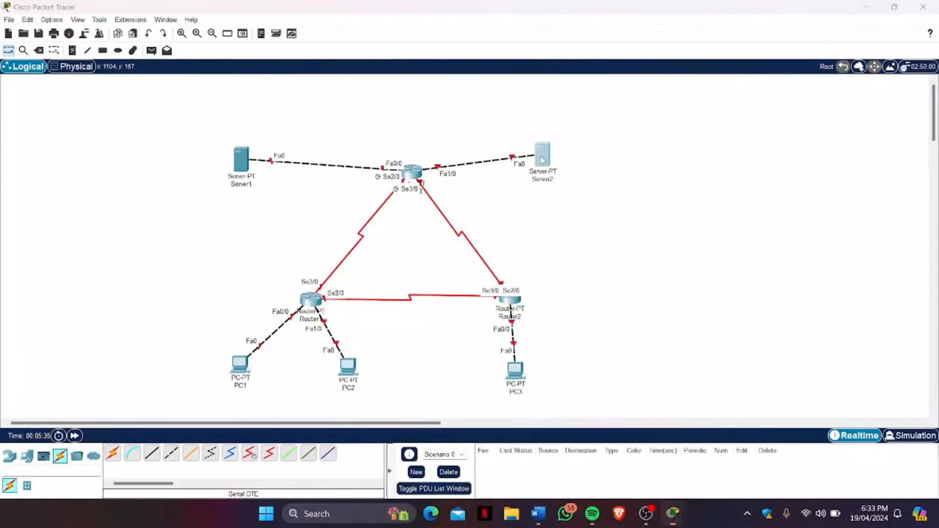
pyautogui.click(454, 95)
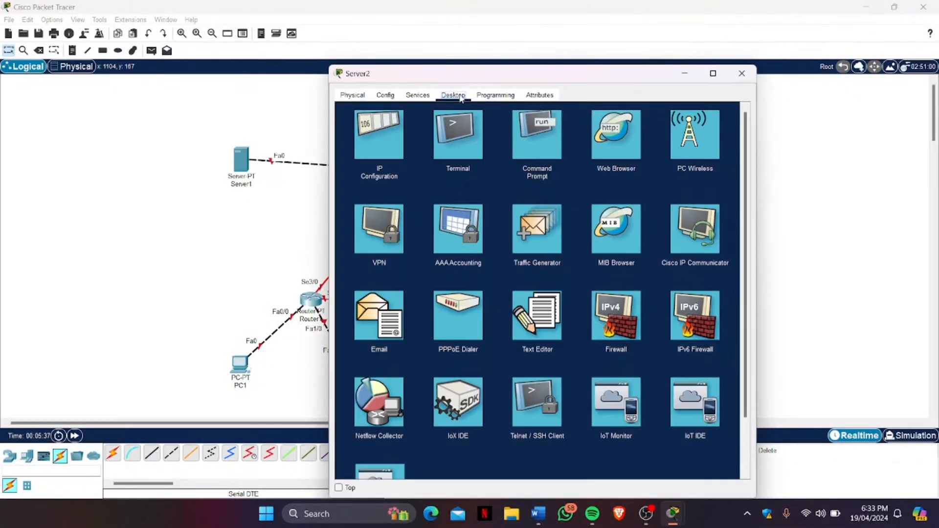
pyautogui.click(398, 132)
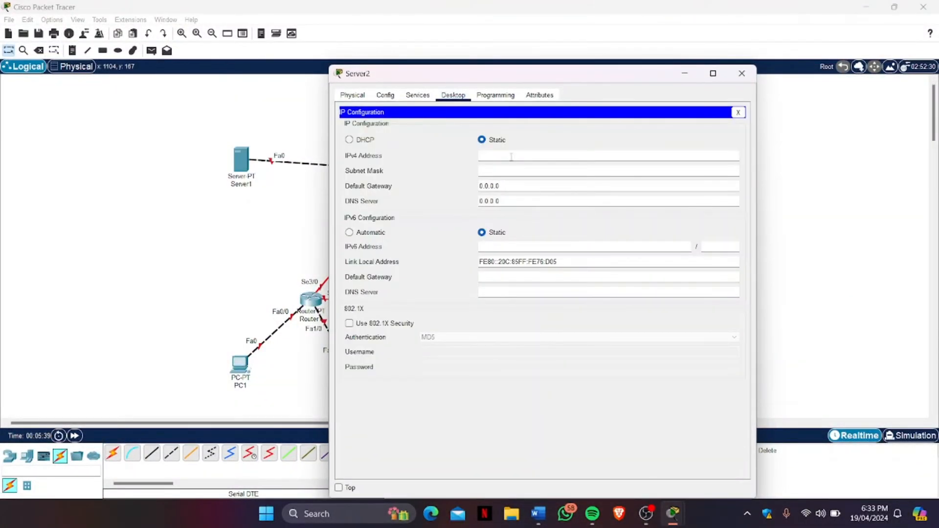
pyautogui.write('43.43.43.1')
pyautogui.click(520, 174)
pyautogui.write('255.255.255.0')
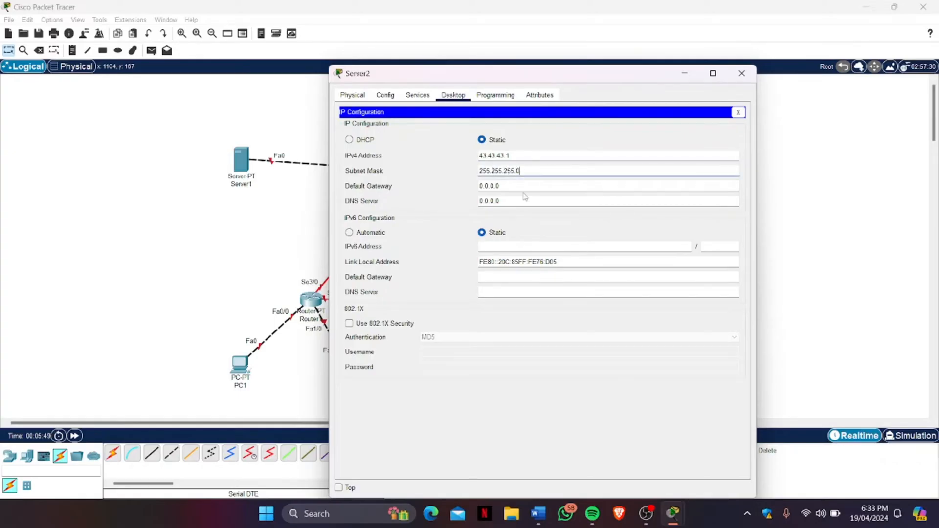
# - Set Server2's IPv4 default gateway to 43.43.43.3 and close its window
pyautogui.press('BackSpace')
pyautogui.press('BackSpace')
pyautogui.press('BackSpace')
pyautogui.press('BackSpace')
pyautogui.press('BackSpace')
pyautogui.press('BackSpace')
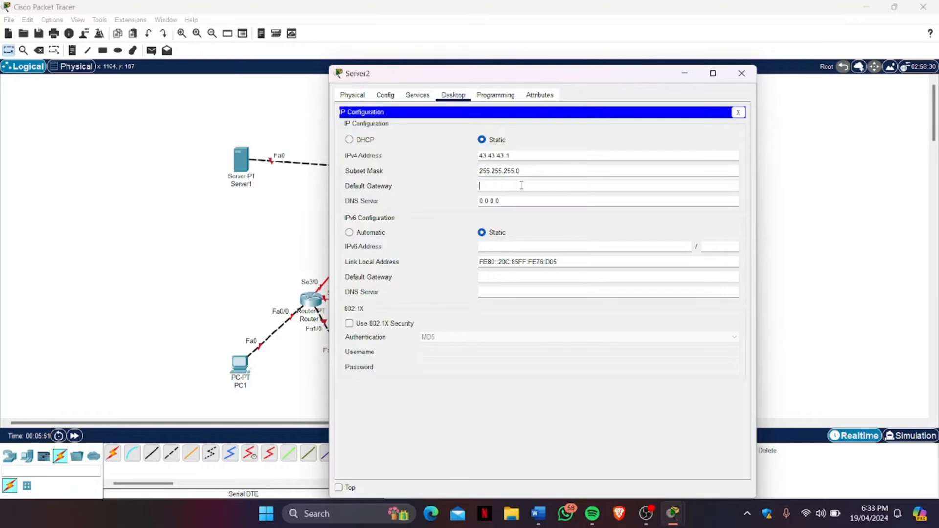
pyautogui.write('43.43.43.3')
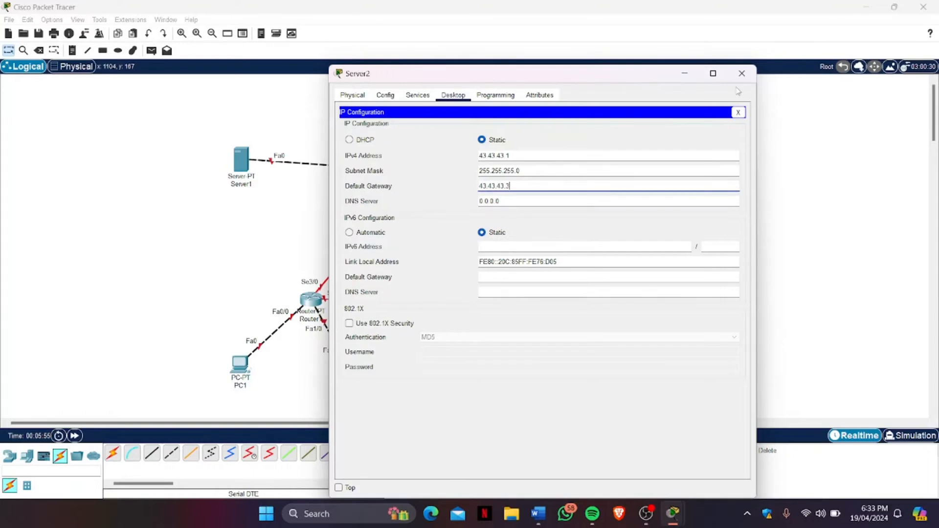
pyautogui.click(742, 73)
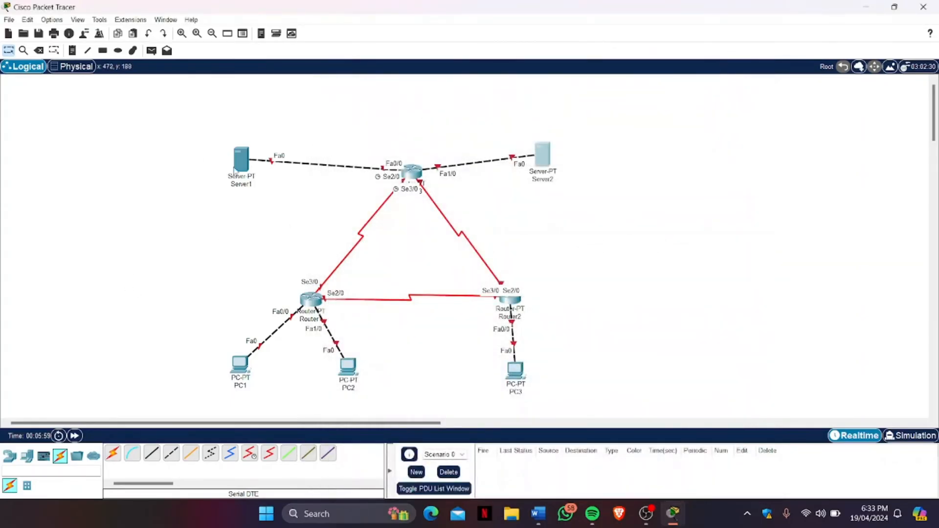
# - Configure Router1's FastEthernet0/0 interface with IPv4 address 192.168.1.62 and subnet mask 255.255.255.192, and turn the port on
pyautogui.click(315, 299)
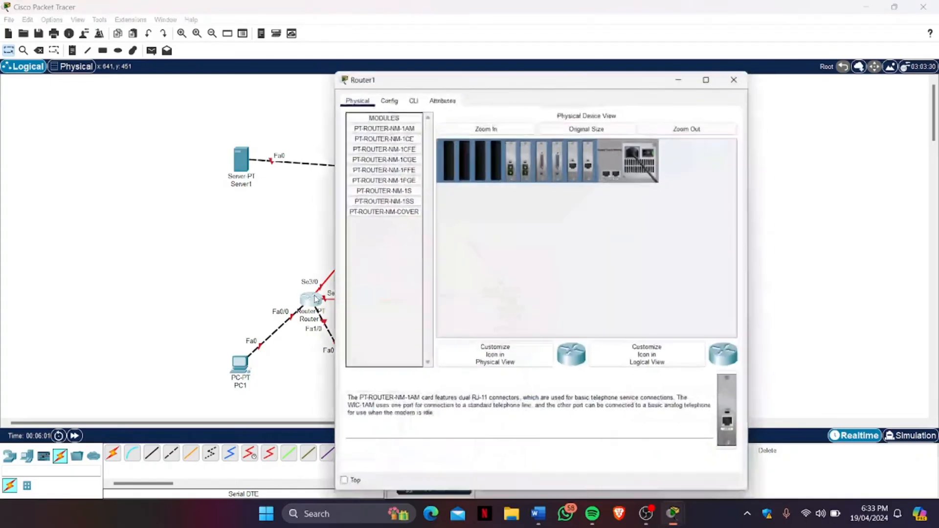
pyautogui.click(390, 96)
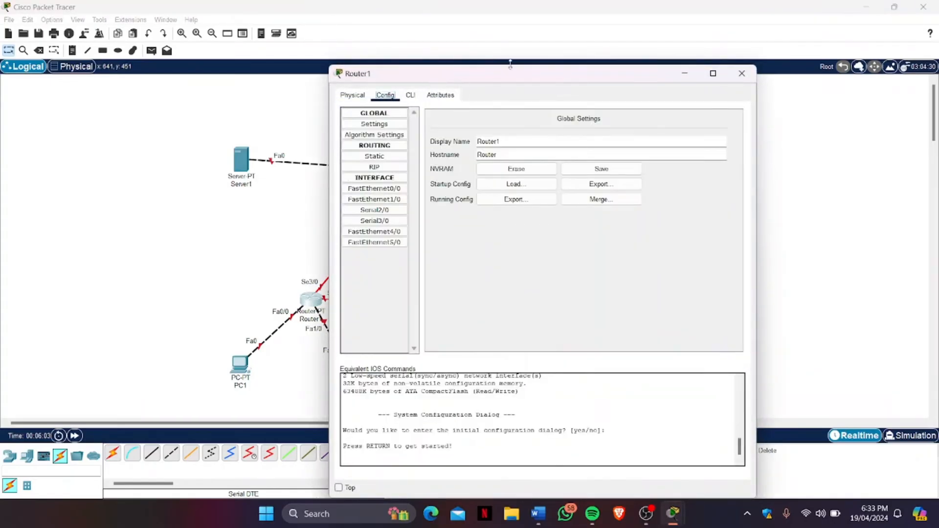
pyautogui.moveTo(510, 79); pyautogui.dragTo(644, 81)
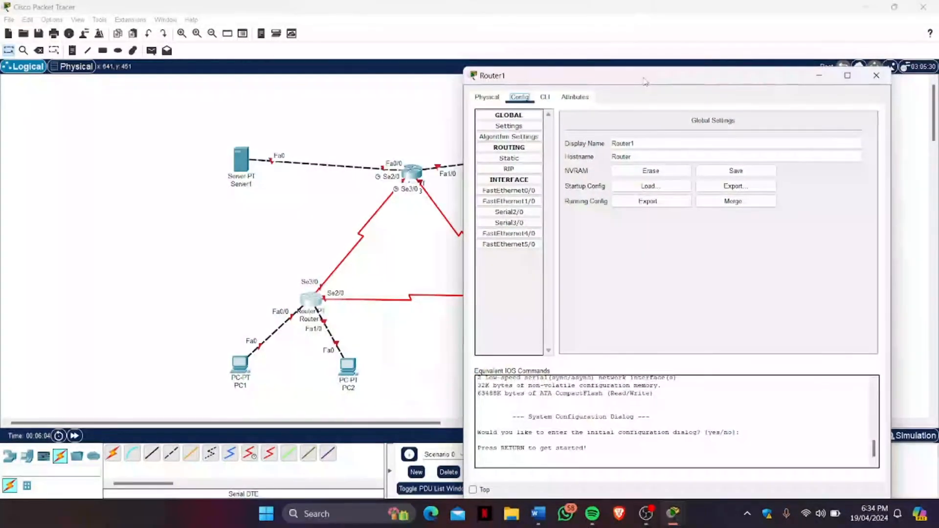
pyautogui.click(499, 194)
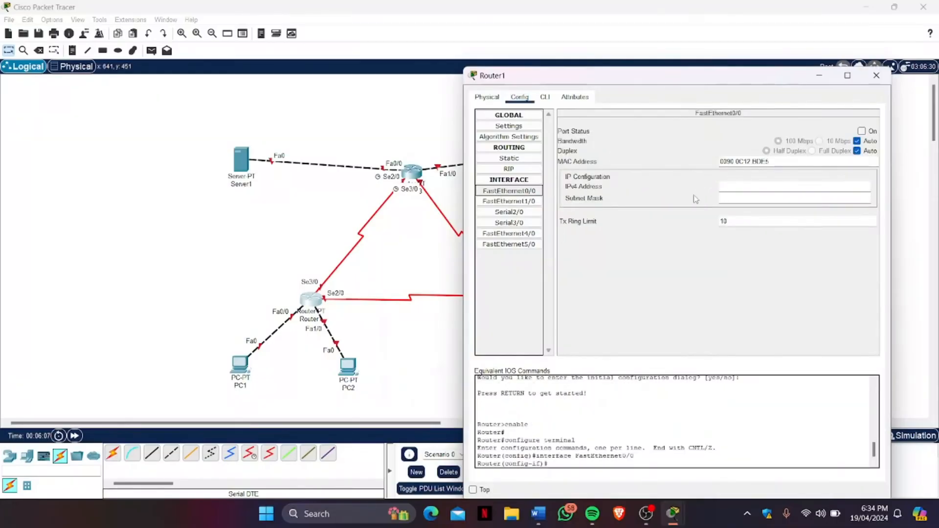
pyautogui.click(742, 186)
pyautogui.write('192.168.1.62')
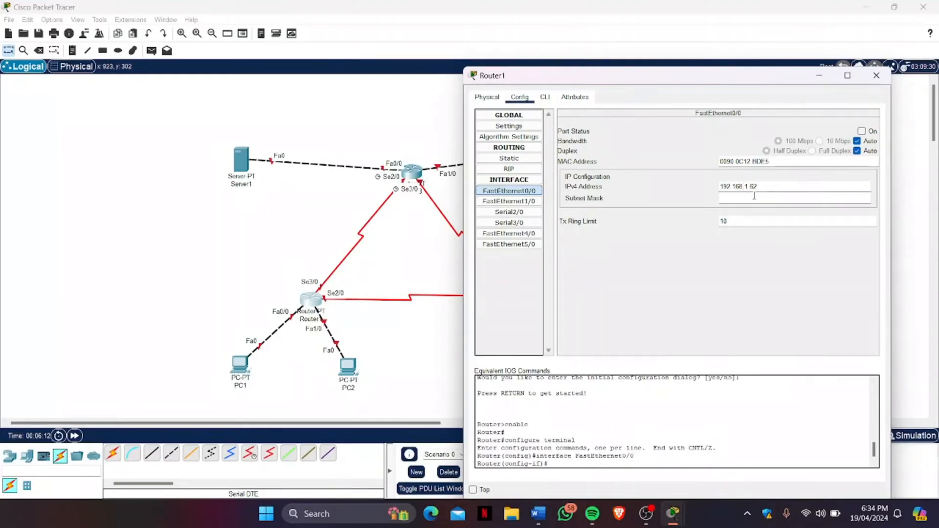
pyautogui.click(755, 197)
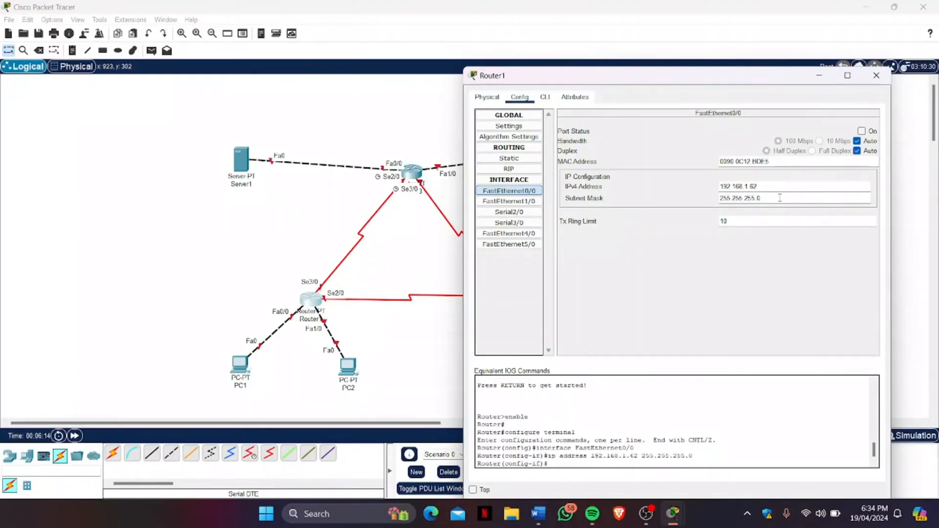
pyautogui.write('192')
pyautogui.click(862, 131)
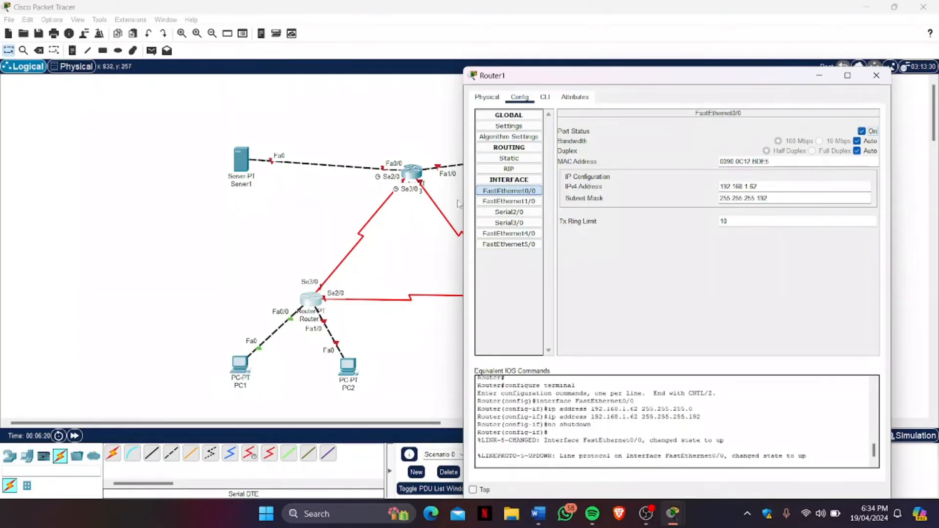
# - Configure Router1's FastEthernet1/0 interface with IPv4 address 192.168.1.126 and subnet mask 255.255.255.192, and turn the port on
pyautogui.click(507, 202)
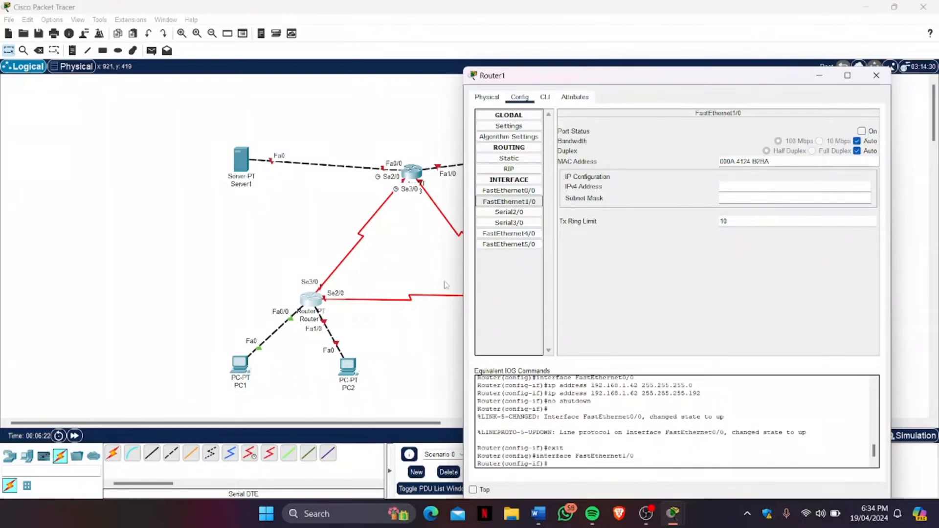
pyautogui.click(793, 186)
pyautogui.write('192.168.1.126')
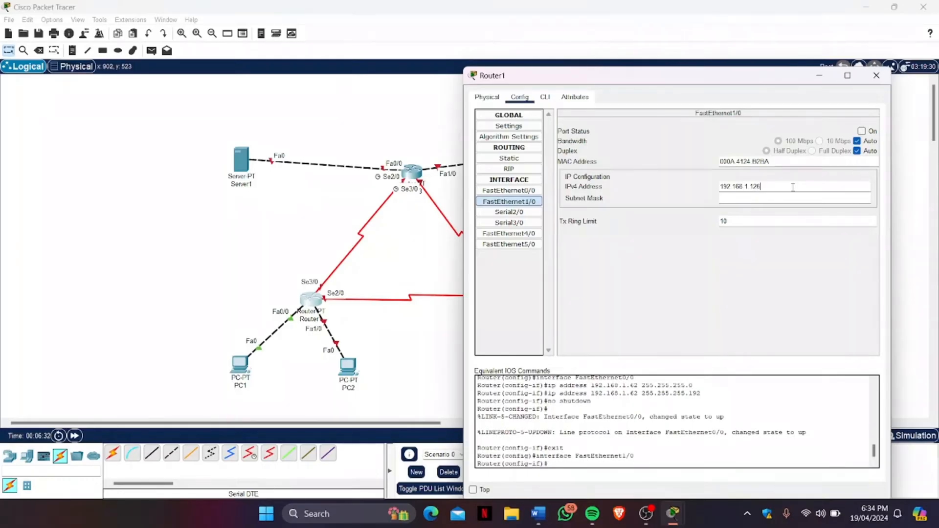
pyautogui.click(780, 197)
pyautogui.write('255.255.255.192')
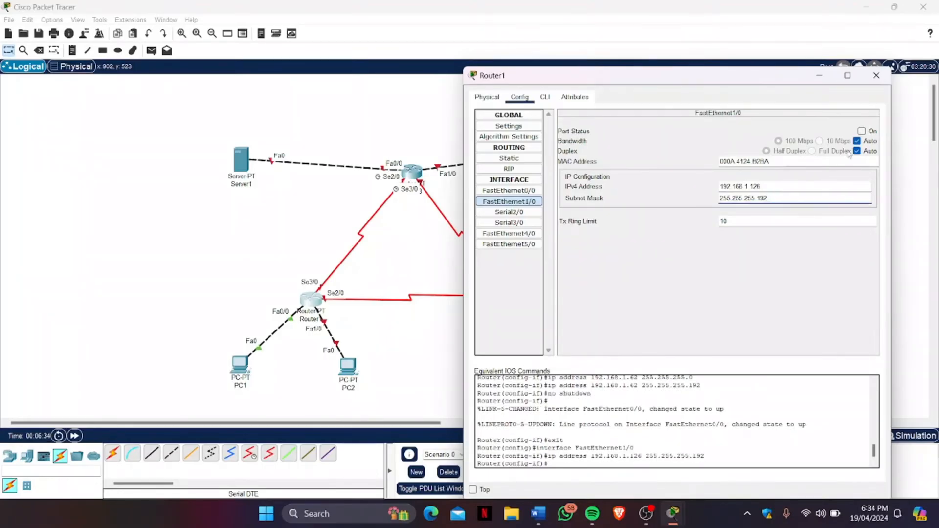
pyautogui.click(864, 131)
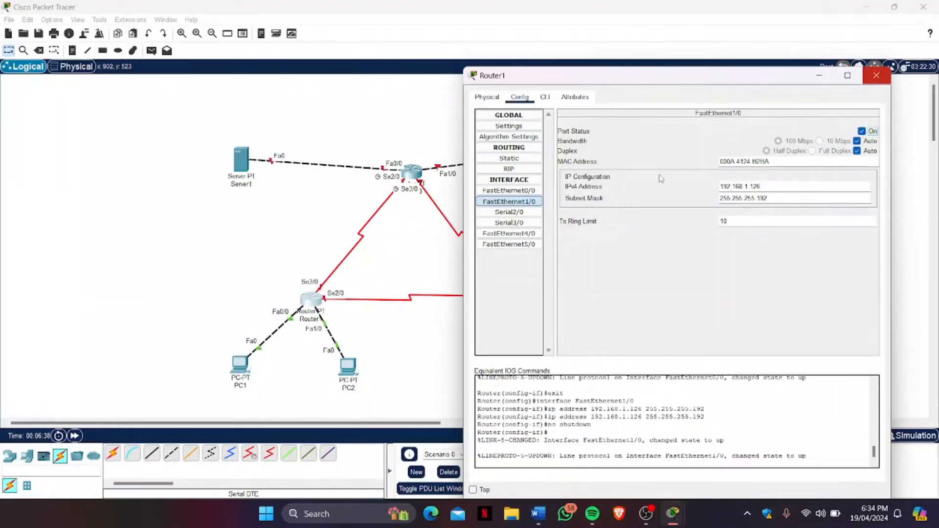
# - Configure Router1's Serial2/0 interface with IPv4 address 12.12.12.1 and subnet mask 255.255.255.0, and turn the port on
pyautogui.click(511, 207)
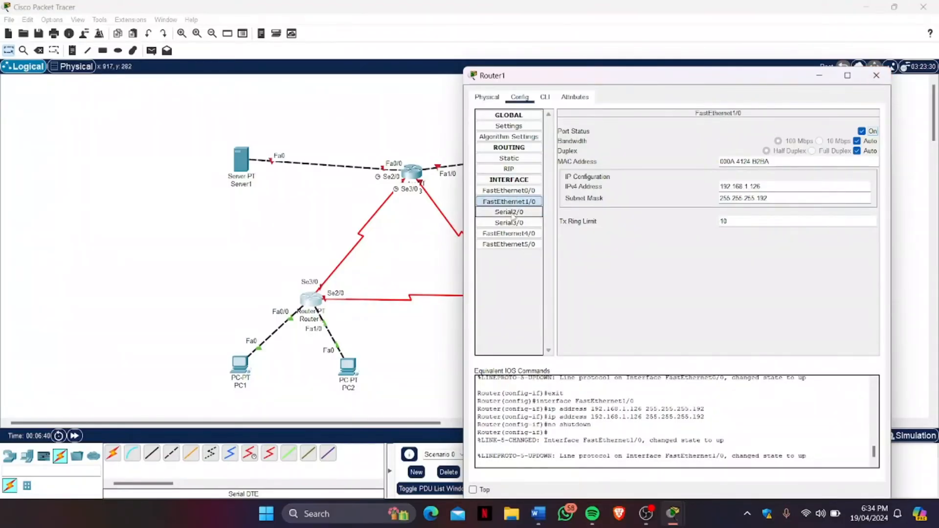
pyautogui.moveTo(603, 75); pyautogui.dragTo(663, 74)
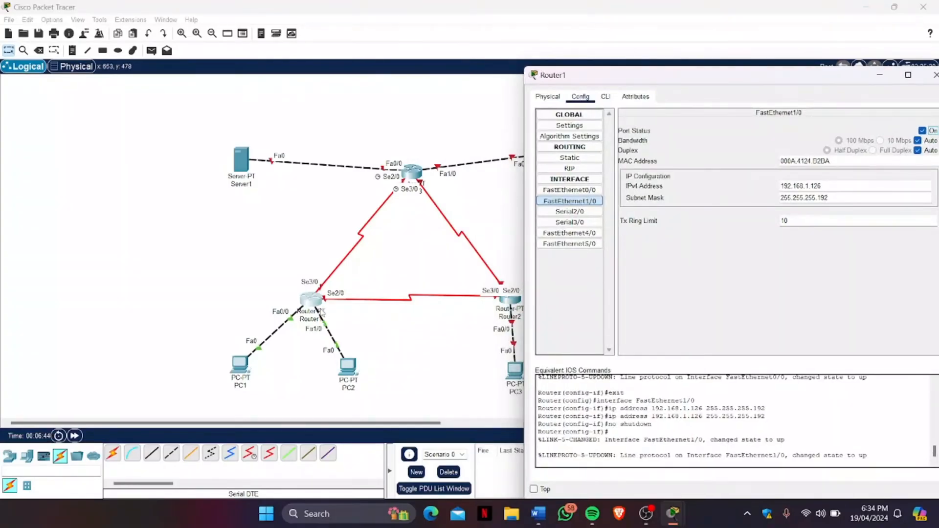
pyautogui.click(580, 212)
pyautogui.click(866, 174)
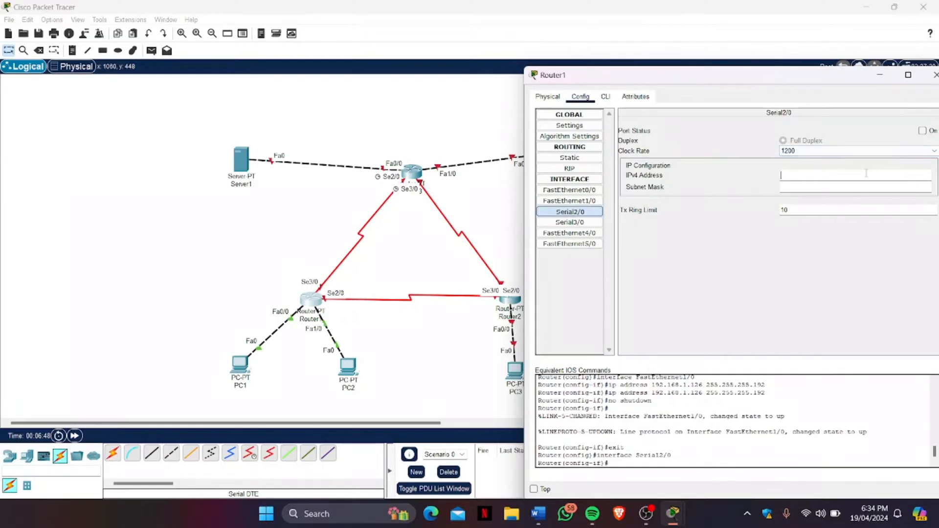
pyautogui.write('12.12.12.1')
pyautogui.click(891, 186)
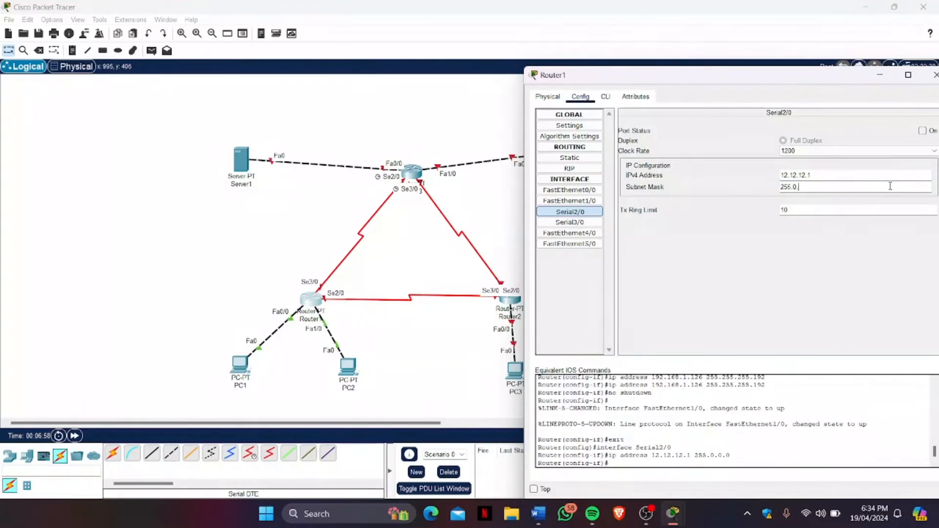
pyautogui.press('BackSpace')
pyautogui.press('BackSpace')
pyautogui.press('BackSpace')
pyautogui.write('55.0')
pyautogui.click(922, 131)
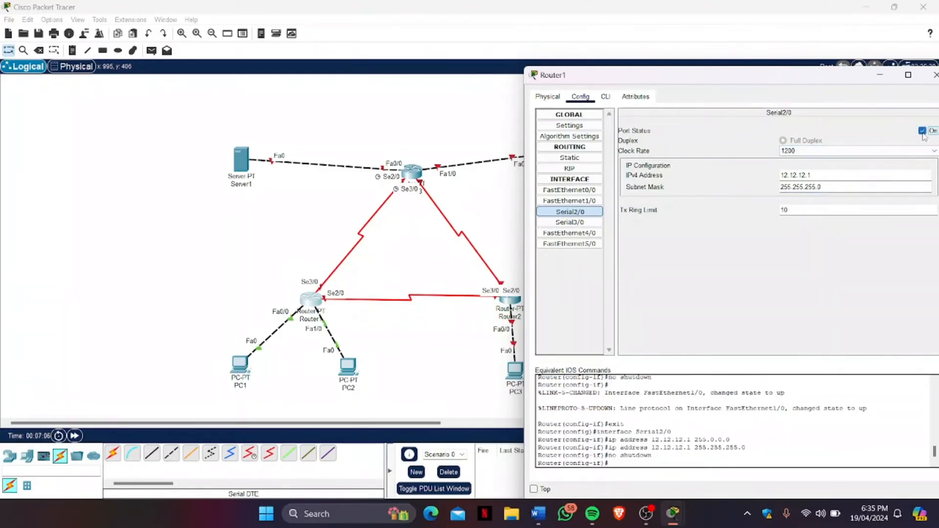
# - Configure Router1's Serial3/0 interface with IPv4 address 13.13.13.1 and subnet mask 255.255.255.0, turn the port on and close the router's window
pyautogui.click(571, 222)
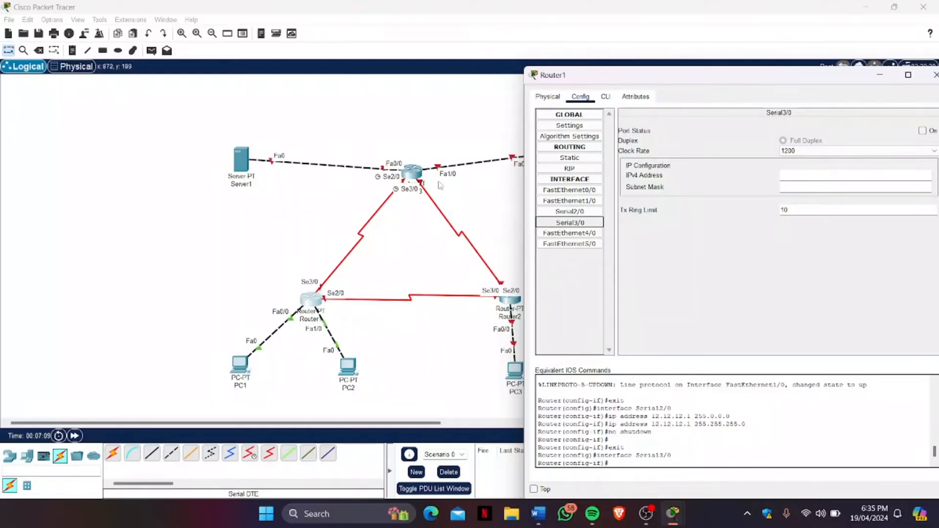
pyautogui.click(831, 174)
pyautogui.write('1')
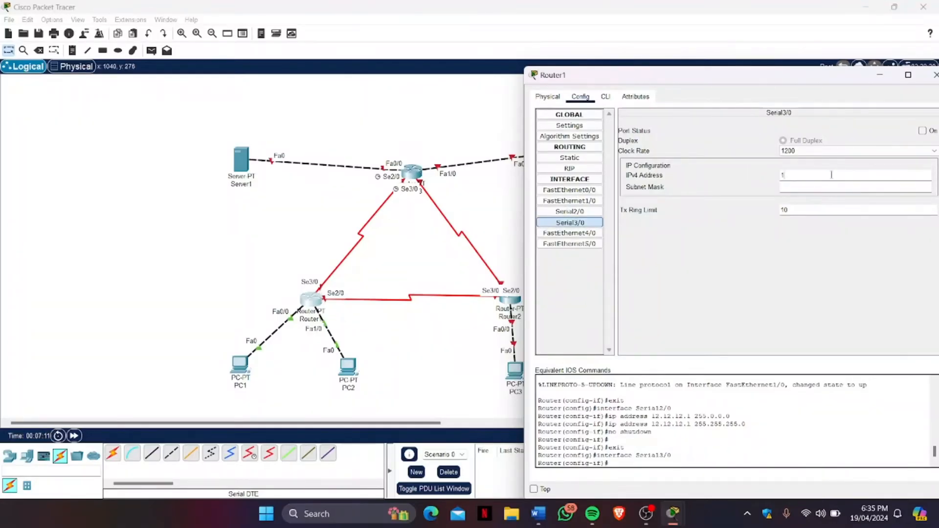
pyautogui.write('3.13.13.1')
pyautogui.click(828, 189)
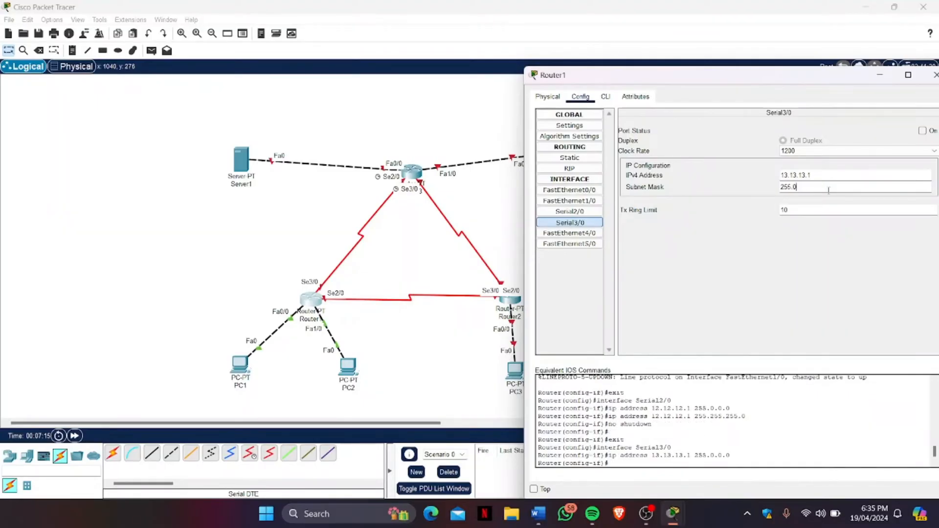
pyautogui.write('255.255.255.0')
pyautogui.click(923, 131)
pyautogui.click(934, 76)
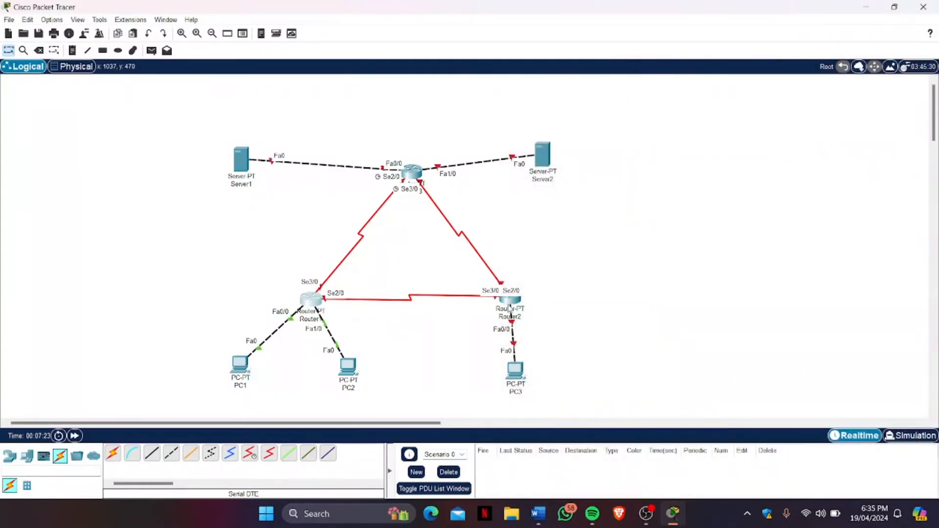
# - Turn on Router2's FastEthernet0/0 port and give it IPv4 address 192.168.1.253 with subnet mask 255.255.255.128
pyautogui.click(510, 308)
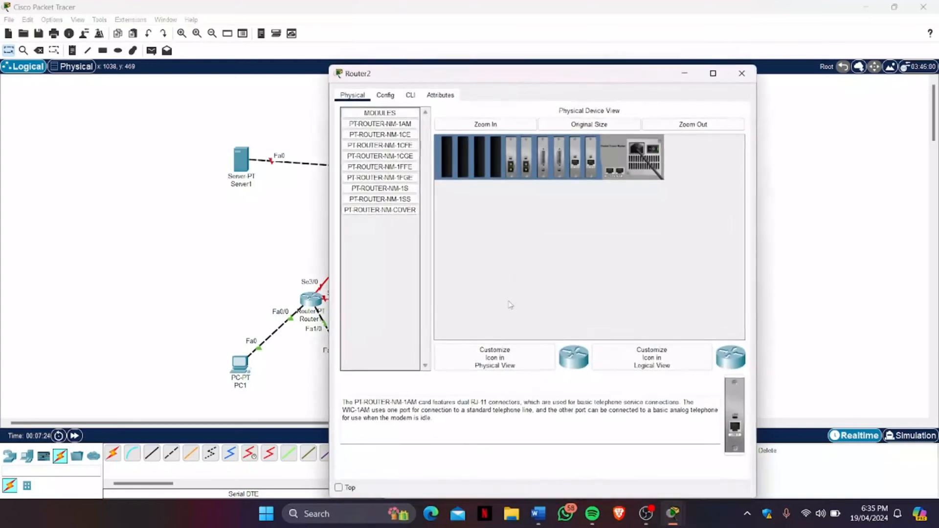
pyautogui.click(386, 95)
pyautogui.moveTo(540, 74); pyautogui.dragTo(746, 82)
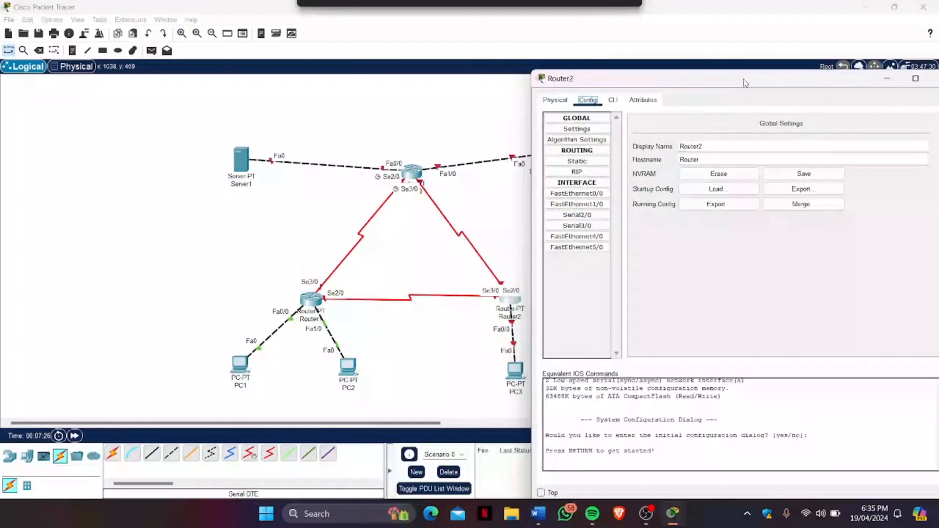
pyautogui.click(593, 195)
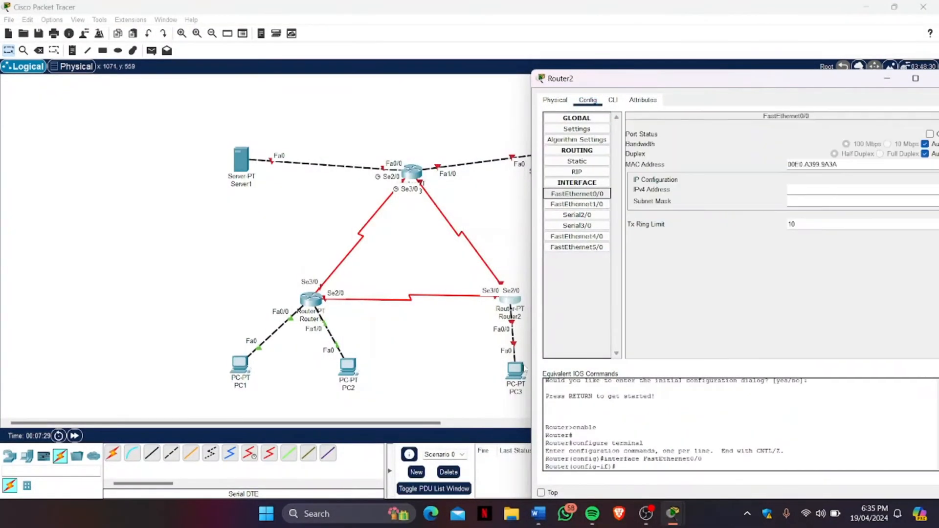
pyautogui.click(929, 134)
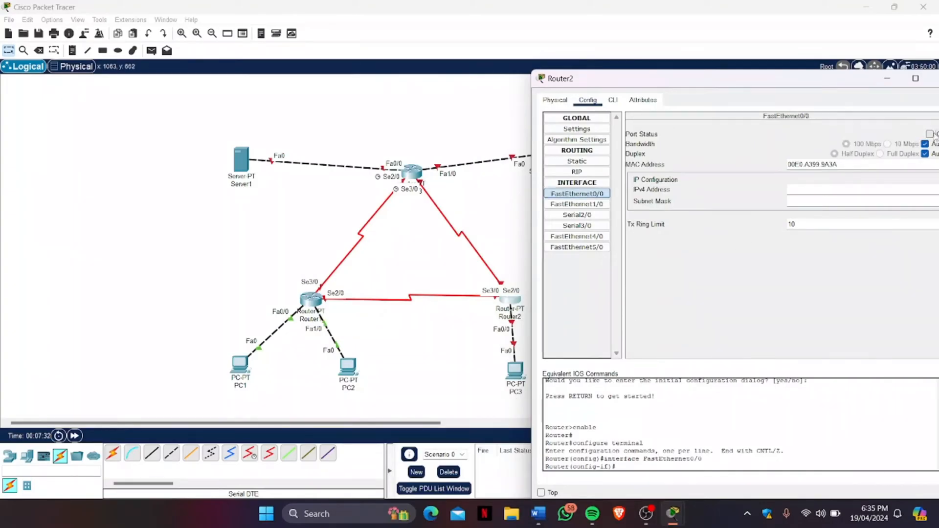
pyautogui.click(810, 190)
pyautogui.write('192.168.1.1')
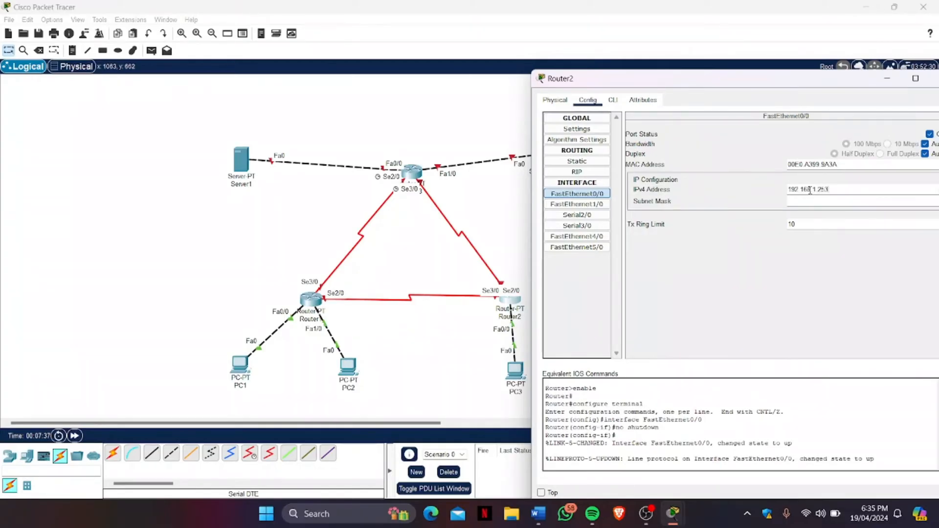
pyautogui.write('53')
pyautogui.click(818, 200)
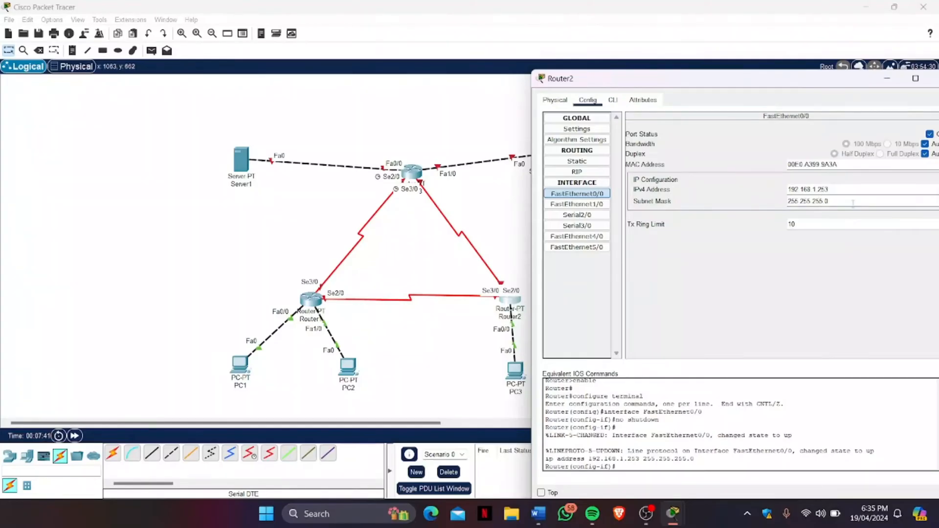
pyautogui.write('128')
# - Configure Router2's Serial2/0 interface with IPv4 address 12.12.12.2 and subnet mask 255.255.255.0, and turn the port on
pyautogui.click(570, 217)
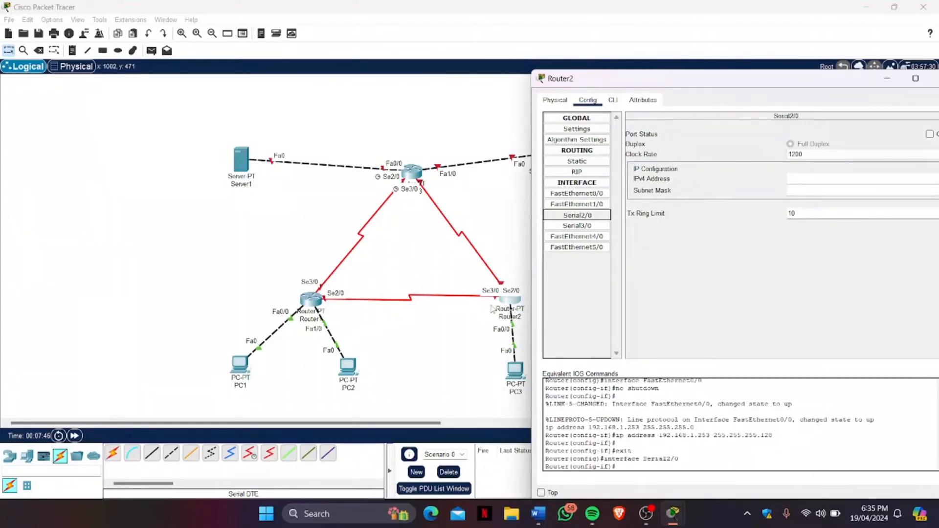
pyautogui.click(836, 180)
pyautogui.write('12.12.')
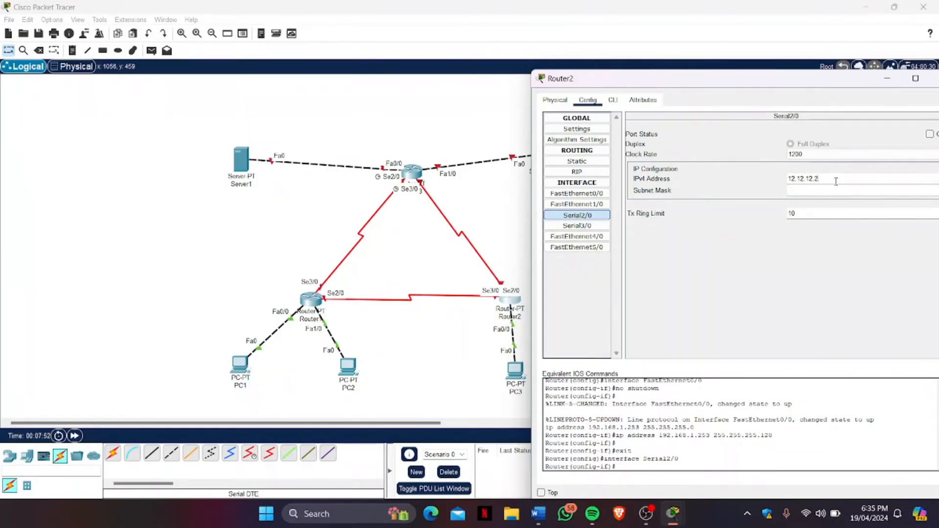
pyautogui.write('12.2')
pyautogui.click(822, 190)
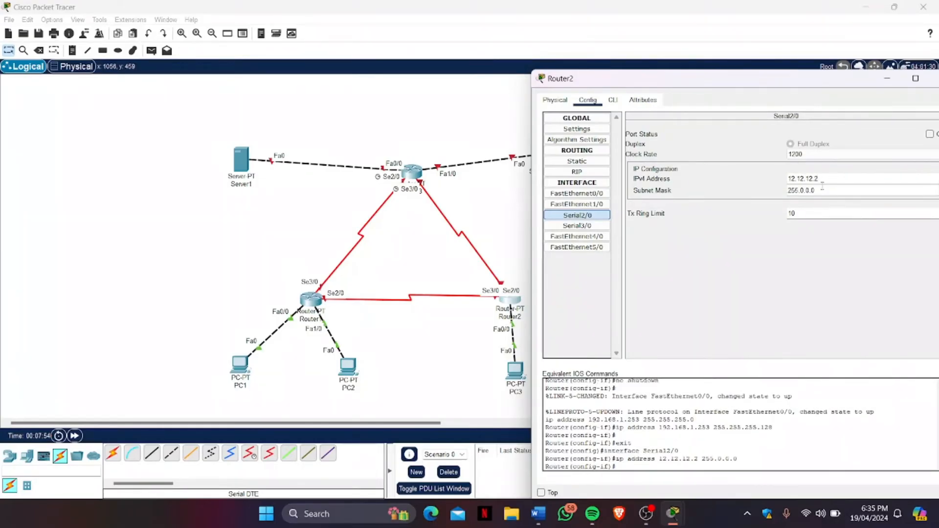
pyautogui.press('BackSpace')
pyautogui.press('BackSpace')
pyautogui.press('BackSpace')
pyautogui.press('BackSpace')
pyautogui.write('255.255.0')
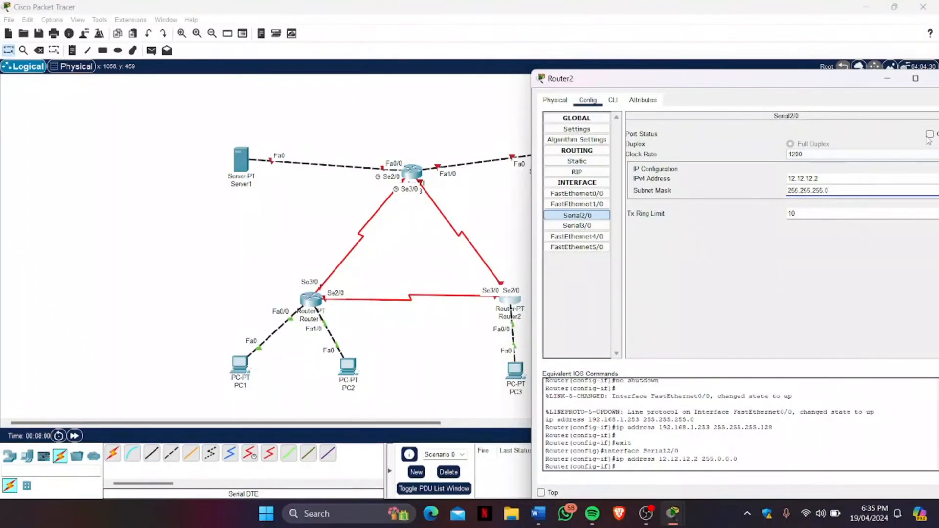
pyautogui.click(929, 135)
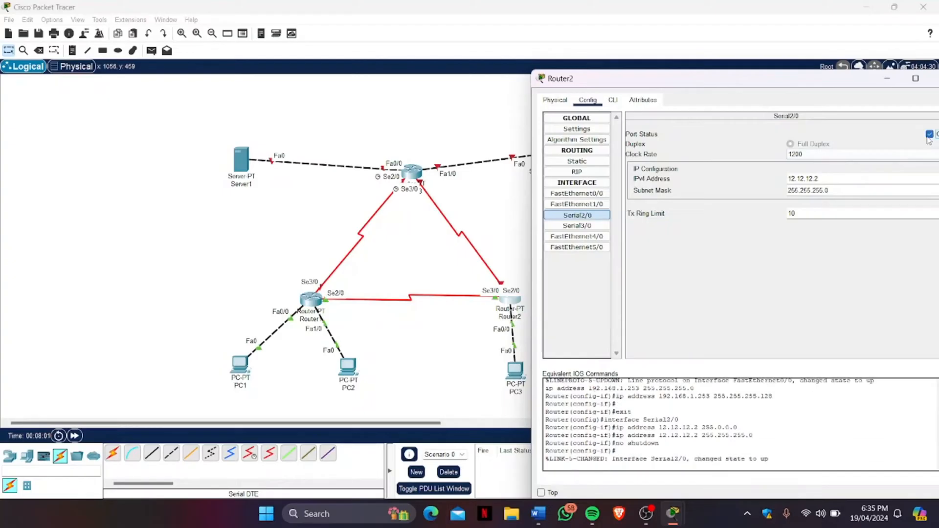
# - Configure Router2's Serial3/0 interface with IPv4 address 23.23.23.2 and subnet mask 255.255.255.0, turn the port on and close the router's window
pyautogui.click(577, 225)
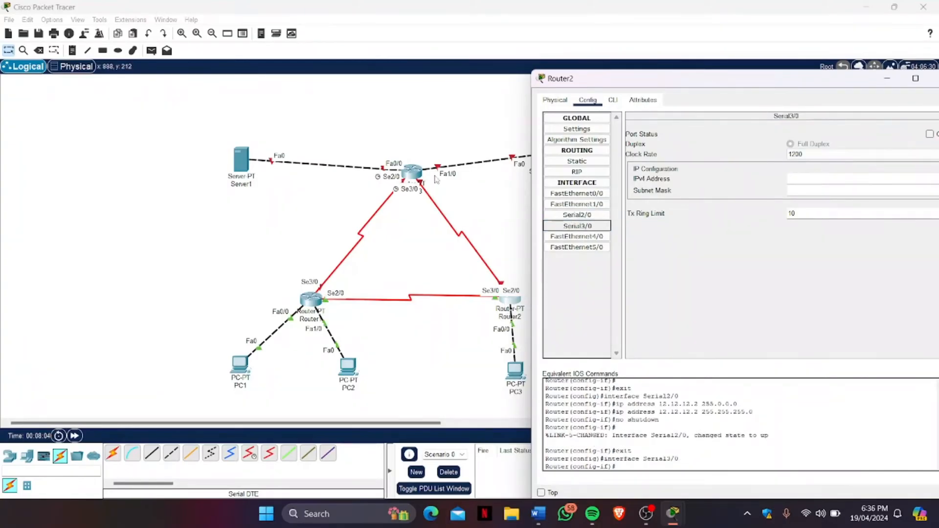
pyautogui.click(844, 180)
pyautogui.write('23.23.23.')
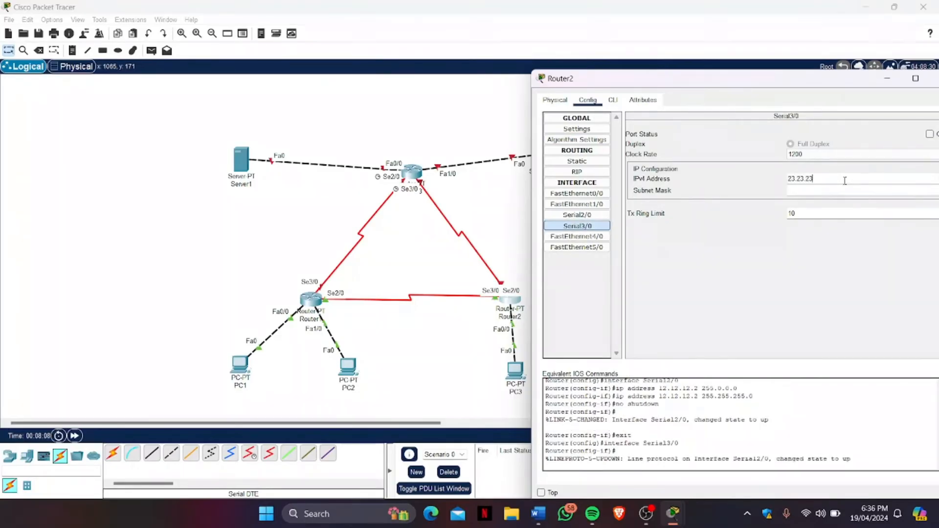
pyautogui.press('Tab')
pyautogui.press('BackSpace')
pyautogui.press('BackSpace')
pyautogui.press('BackSpace')
pyautogui.press('BackSpace')
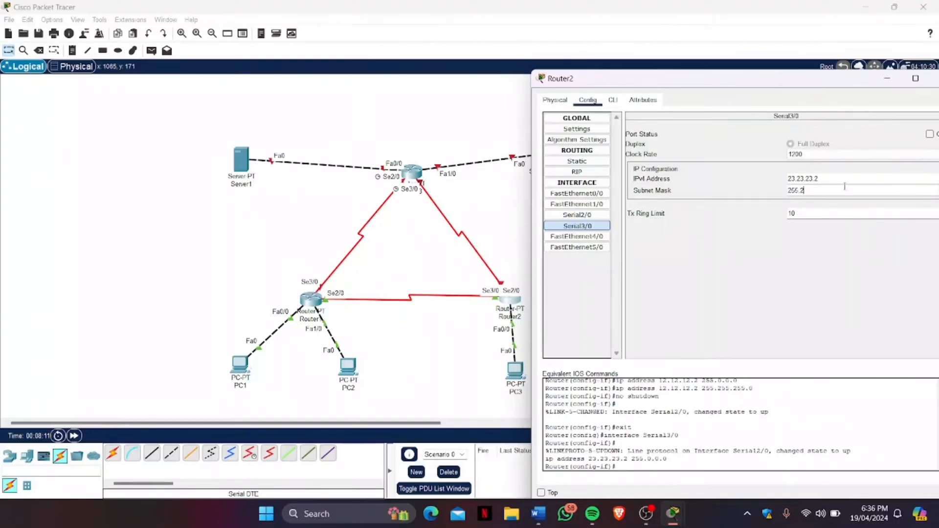
pyautogui.write('55.255')
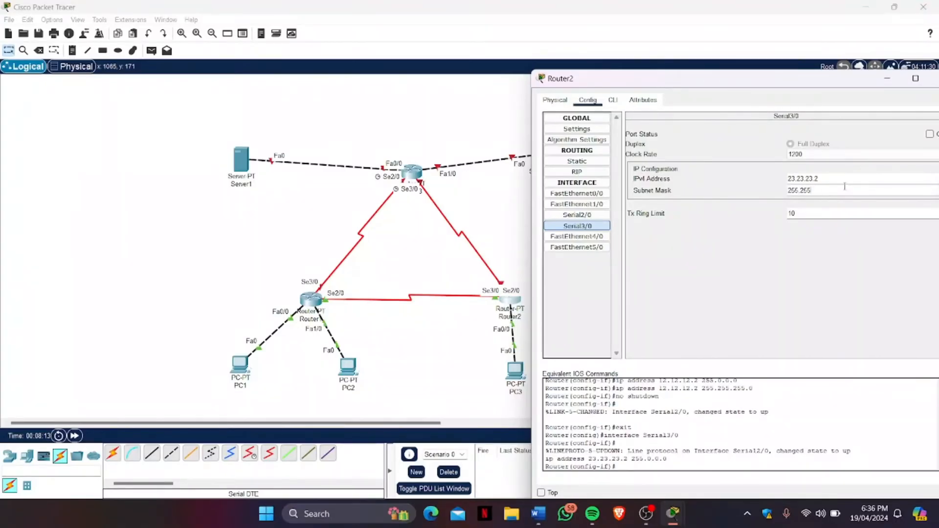
pyautogui.write('.255.0')
pyautogui.click(929, 134)
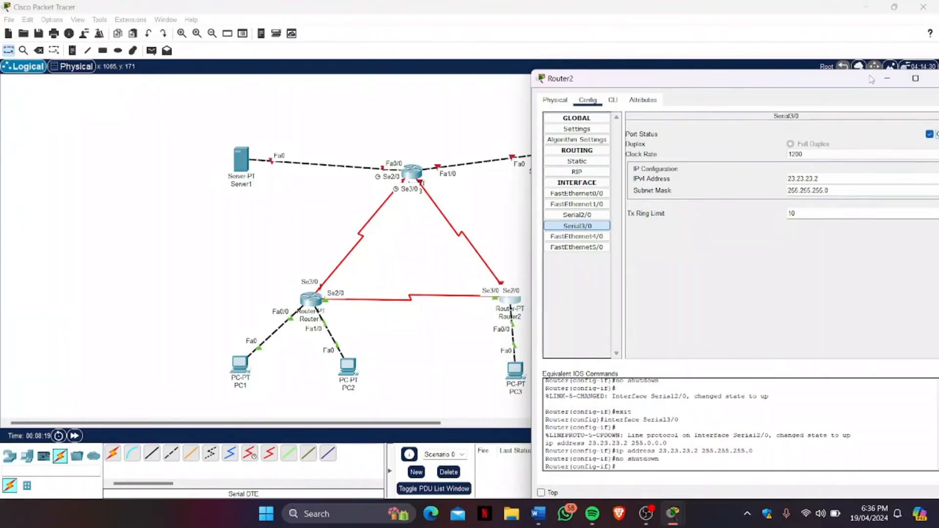
pyautogui.moveTo(872, 80); pyautogui.dragTo(827, 96)
pyautogui.click(900, 95)
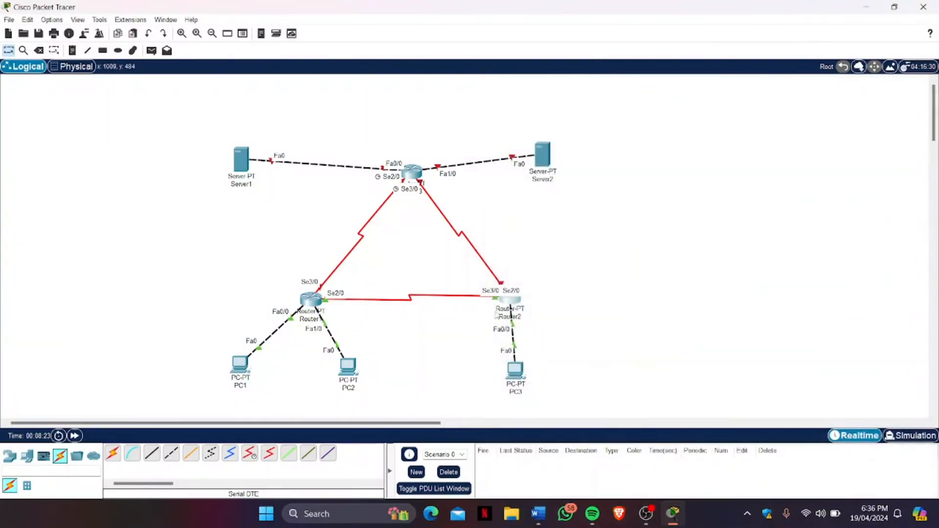
# - Open Router3's configuration settings and move its window aside so the router's links in the topology stay in view
pyautogui.click(414, 171)
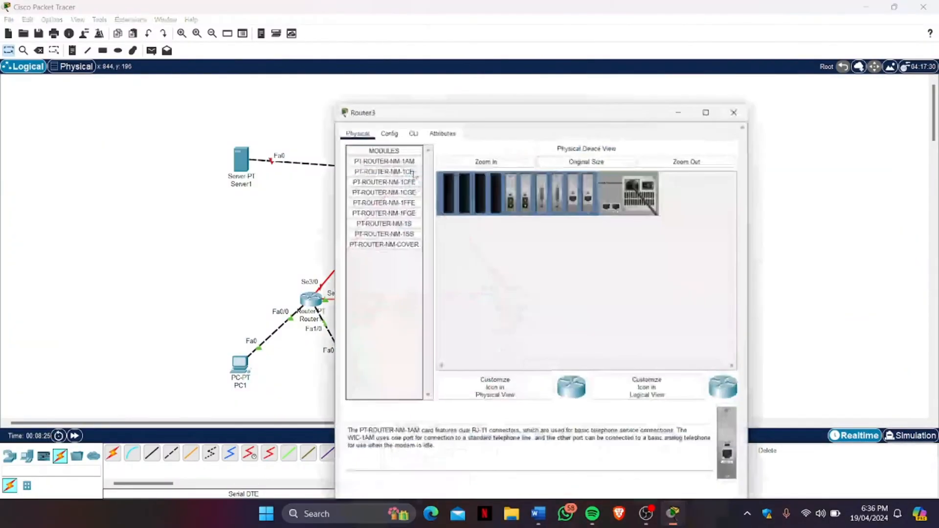
pyautogui.click(547, 66)
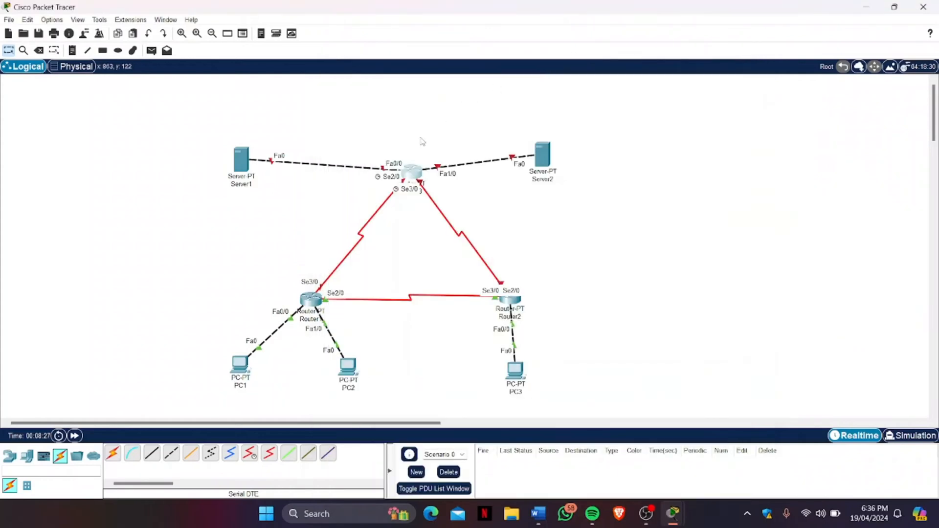
pyautogui.click(421, 182)
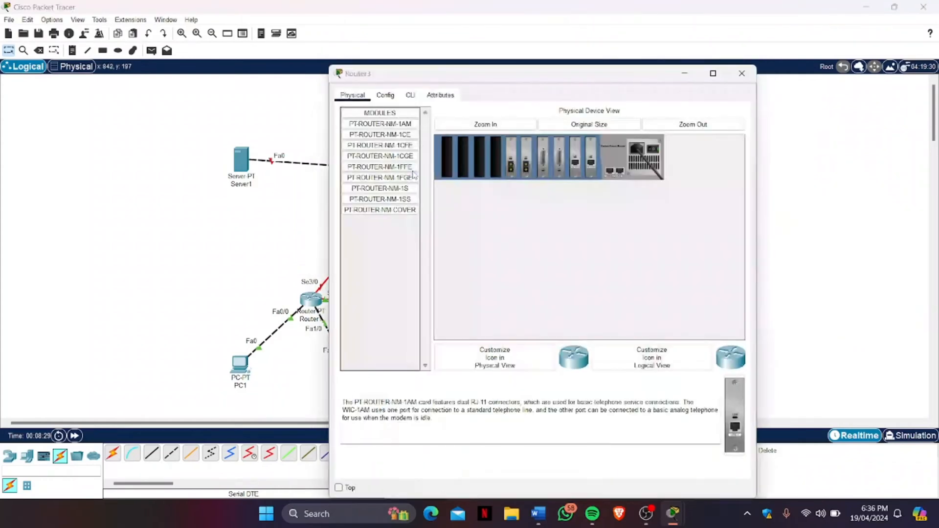
pyautogui.click(385, 95)
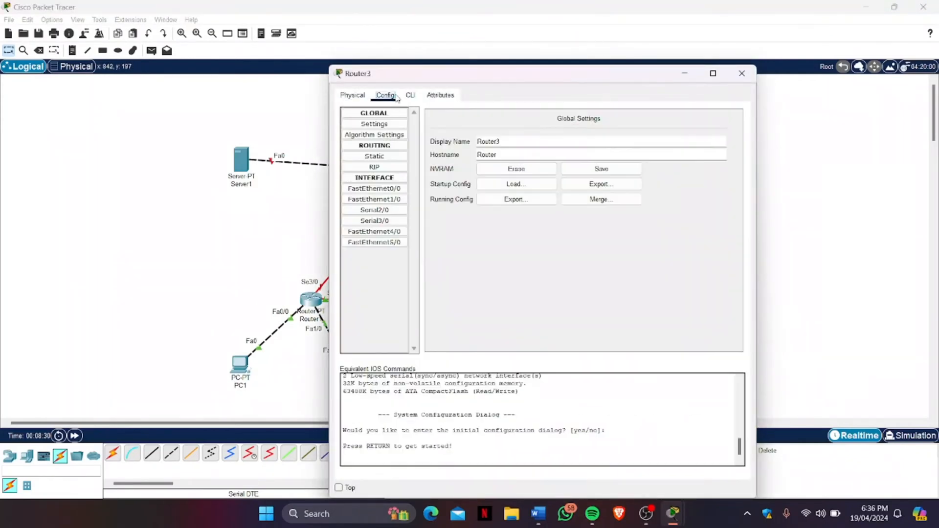
pyautogui.click(446, 66)
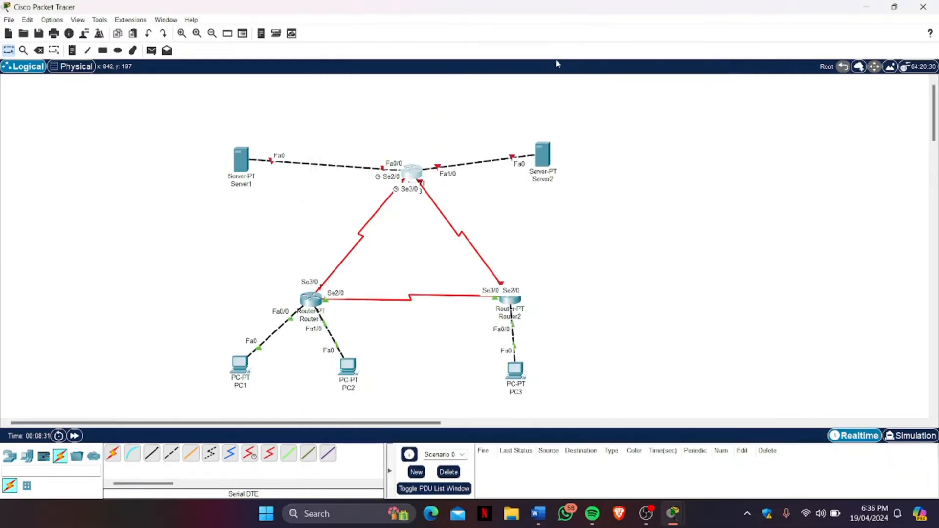
pyautogui.click(416, 170)
pyautogui.moveTo(496, 79); pyautogui.dragTo(692, 66)
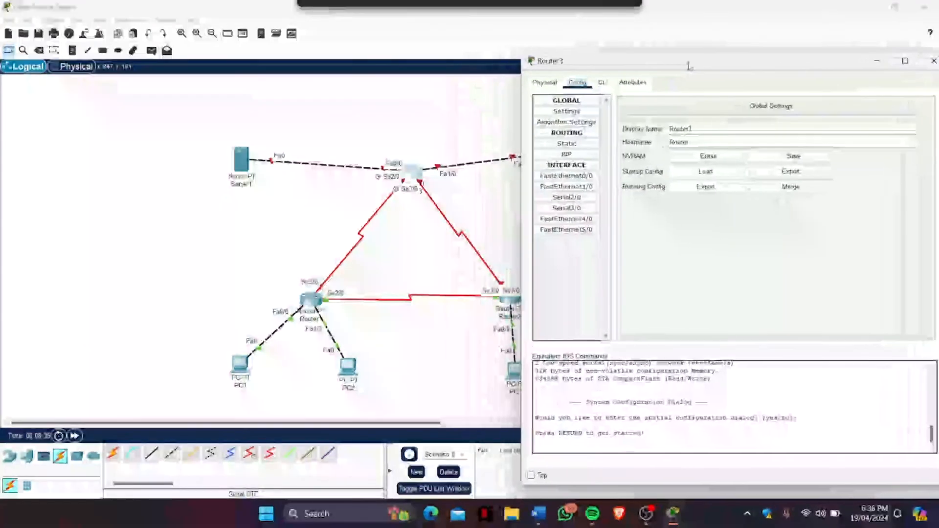
# - Configure Router3's FastEthernet0/0 interface with IPv4 address 33.33.33.3 and subnet mask 255.255.255.0, and turn the port on
pyautogui.click(570, 176)
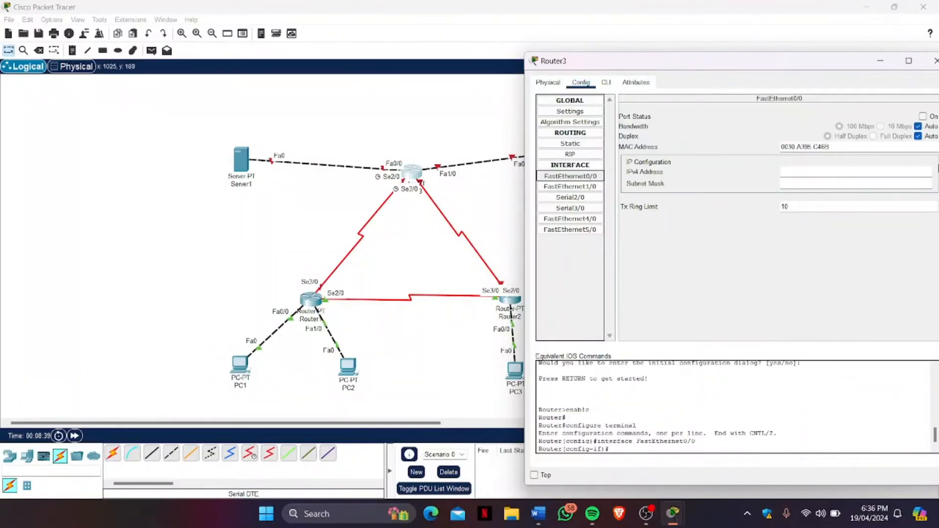
pyautogui.click(886, 173)
pyautogui.write('33.33.33.3')
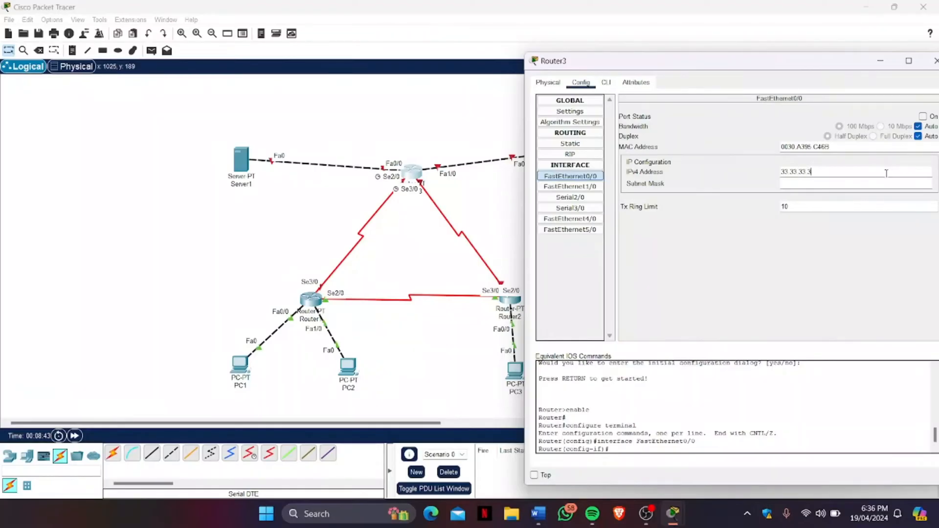
pyautogui.click(885, 184)
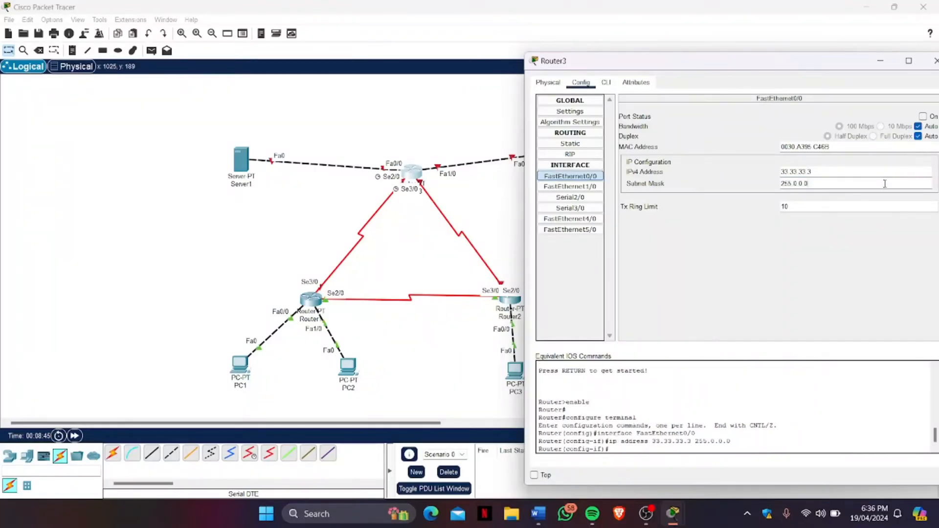
pyautogui.press('BackSpace')
pyautogui.press('BackSpace')
pyautogui.press('BackSpace')
pyautogui.press('BackSpace')
pyautogui.write('255.255.0')
pyautogui.click(923, 116)
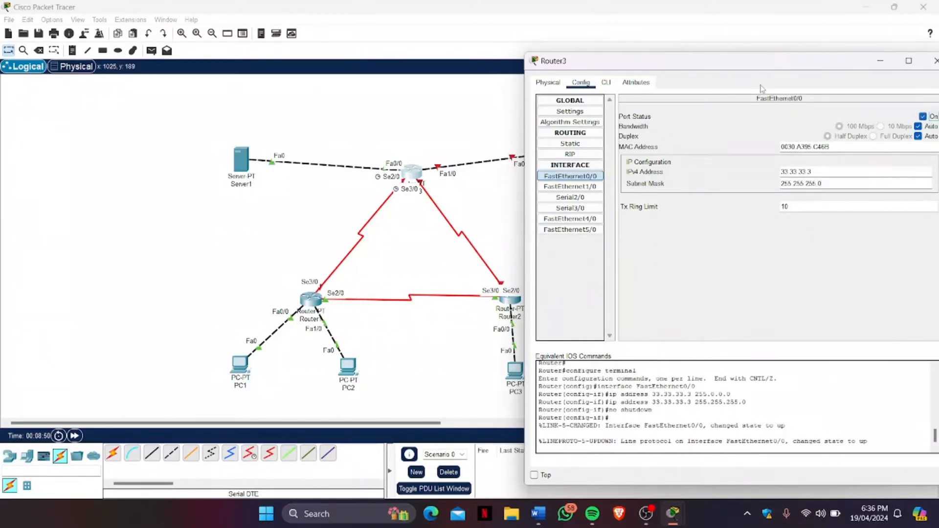
# - Configure Router3's FastEthernet1/0 interface with IPv4 address 43.43.43.3 and subnet mask 255.255.255.0, turn the port on and close the router's window
pyautogui.click(570, 186)
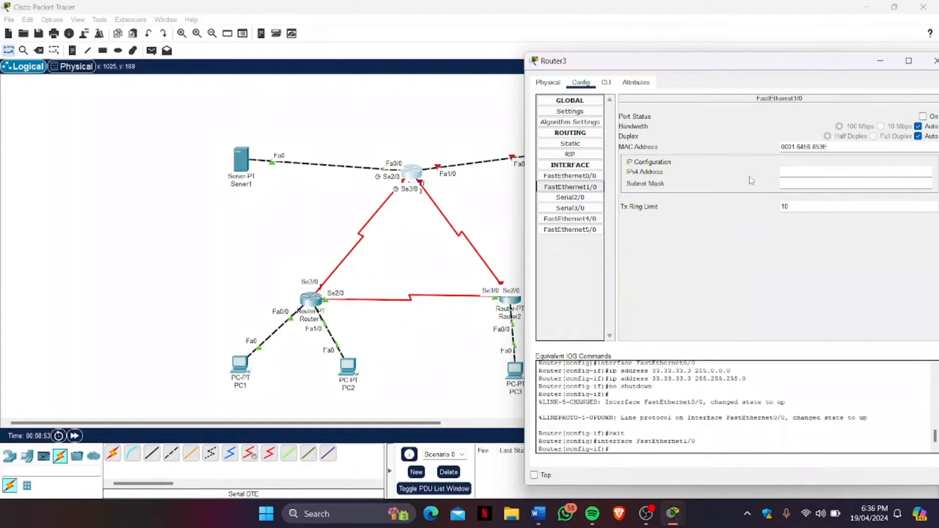
pyautogui.click(796, 170)
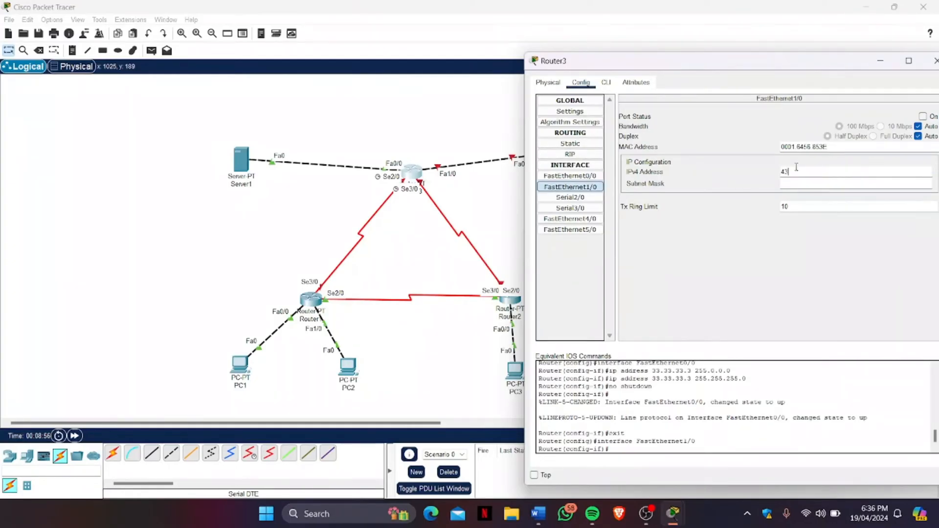
pyautogui.write('43.43.43.3')
pyautogui.press('Tab')
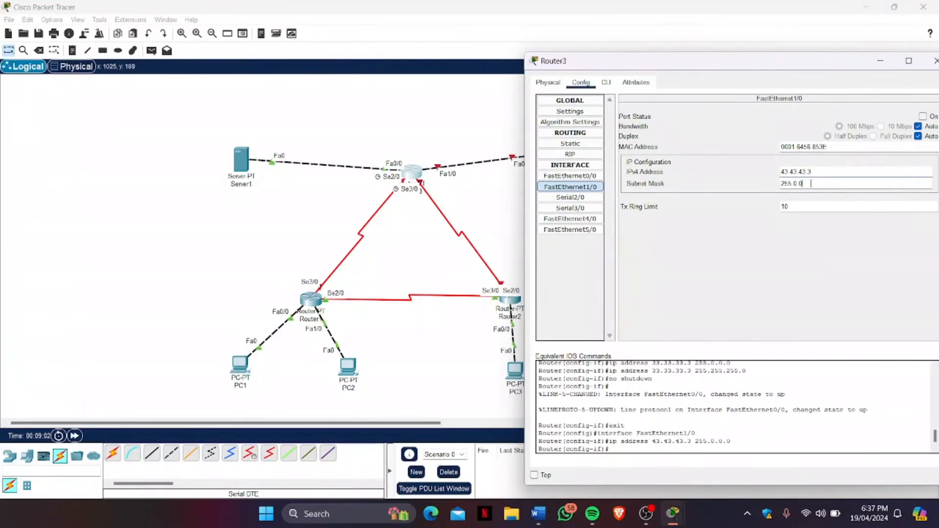
pyautogui.press('BackSpace')
pyautogui.press('BackSpace')
pyautogui.press('BackSpace')
pyautogui.write('255.255.')
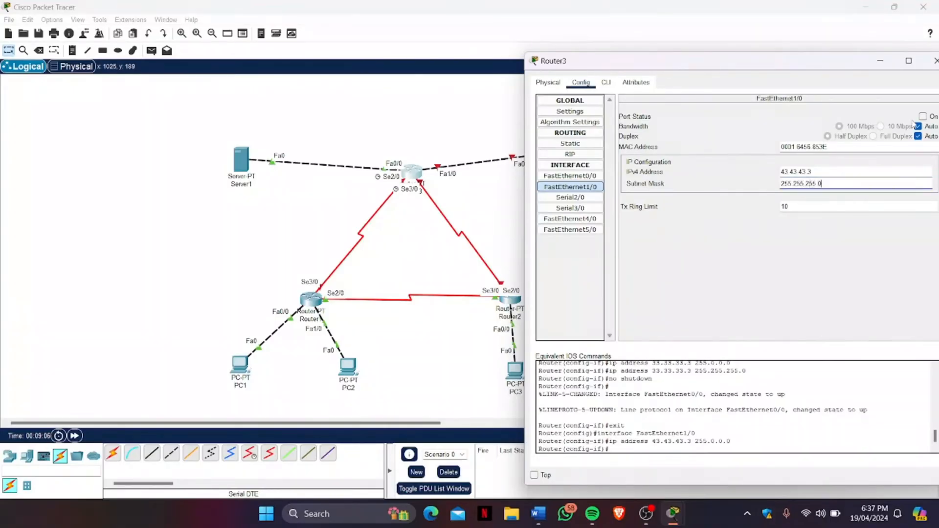
pyautogui.press('Return')
pyautogui.click(923, 116)
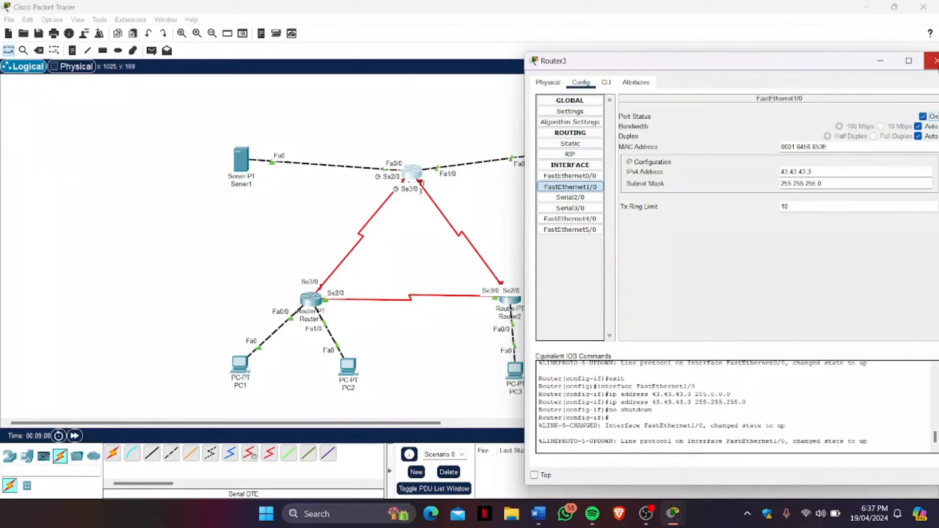
pyautogui.click(936, 60)
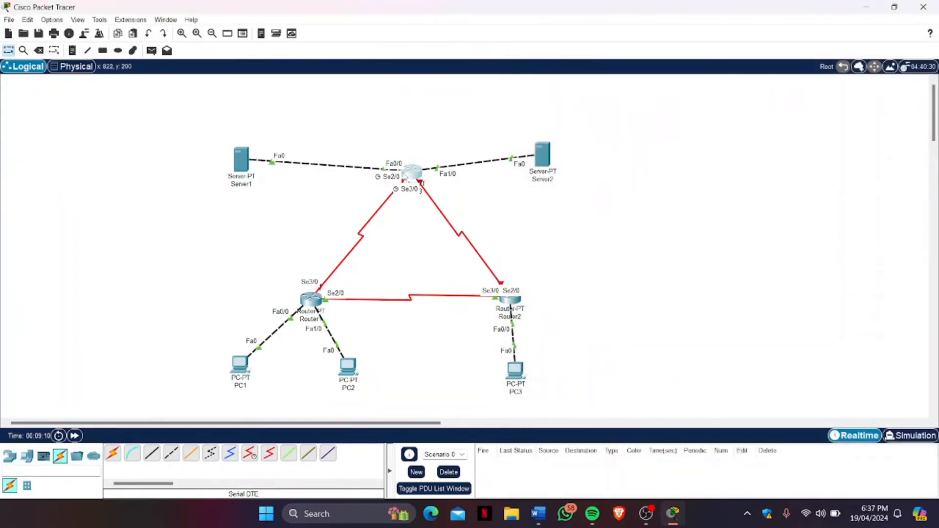
# - Reopen Router3 and configure its Serial2/0 interface with IPv4 address 13.13.13.3 and subnet mask 255.255.255.0, and turn the port on
pyautogui.click(406, 171)
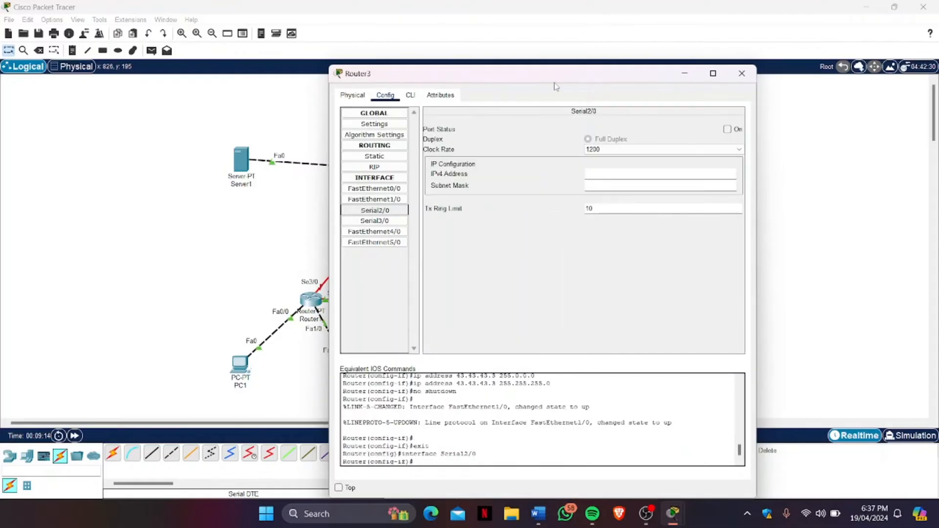
pyautogui.moveTo(556, 86); pyautogui.dragTo(778, 83)
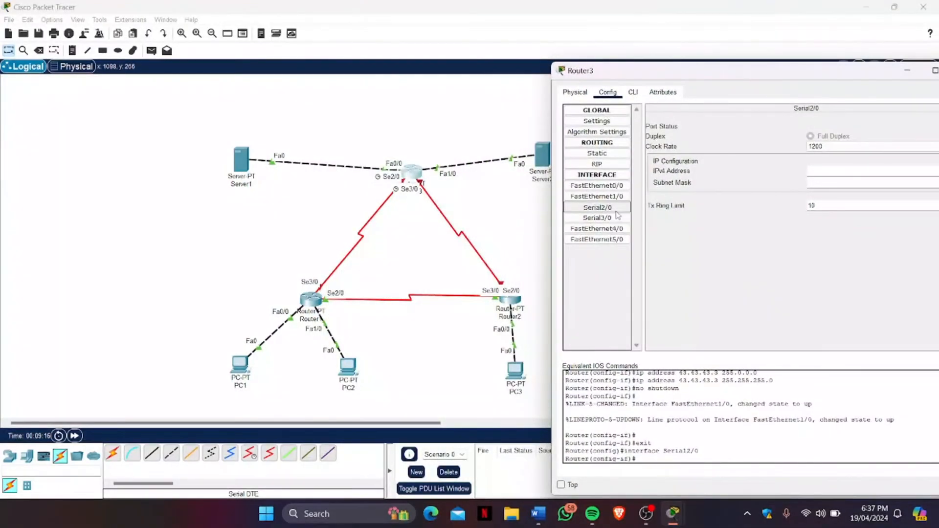
pyautogui.click(868, 171)
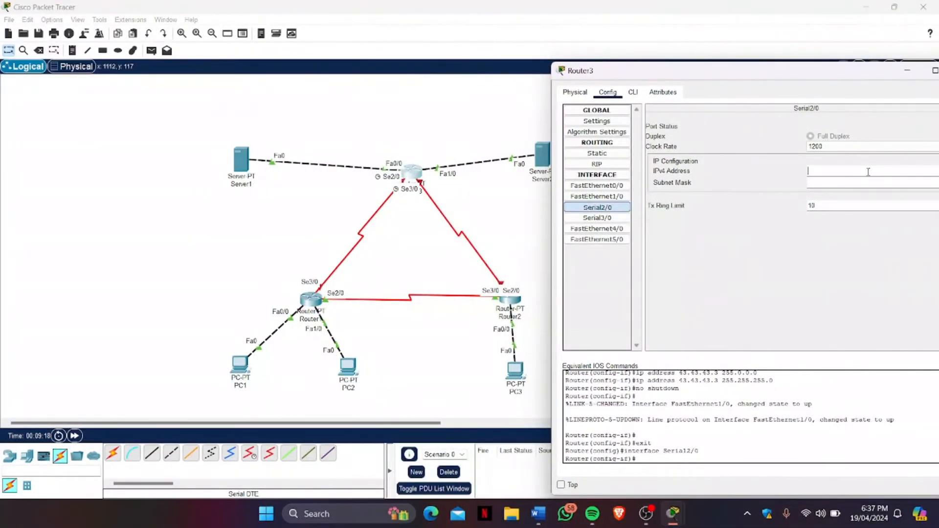
pyautogui.write('13.13.13.3')
pyautogui.click(867, 185)
pyautogui.press('BackSpace')
pyautogui.press('BackSpace')
pyautogui.press('BackSpace')
pyautogui.press('BackSpace')
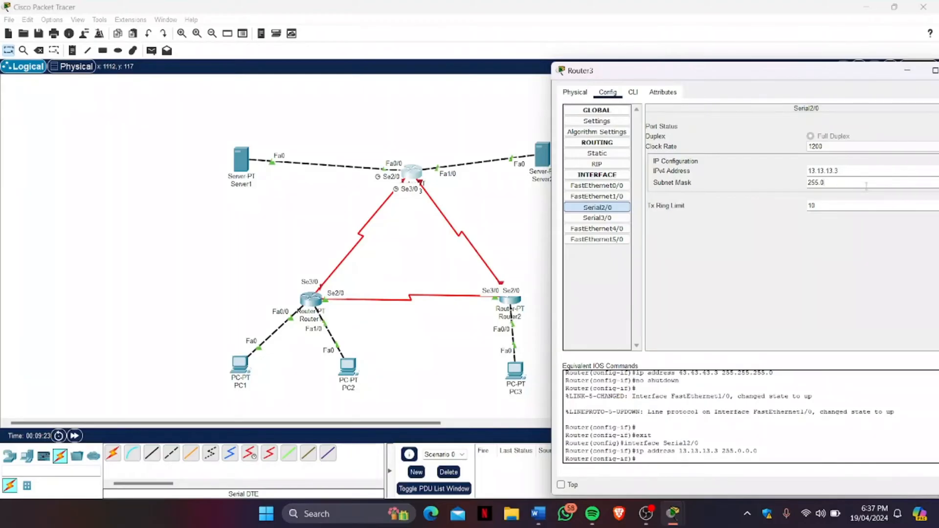
pyautogui.write('255.255.')
pyautogui.moveTo(856, 73); pyautogui.dragTo(752, 73)
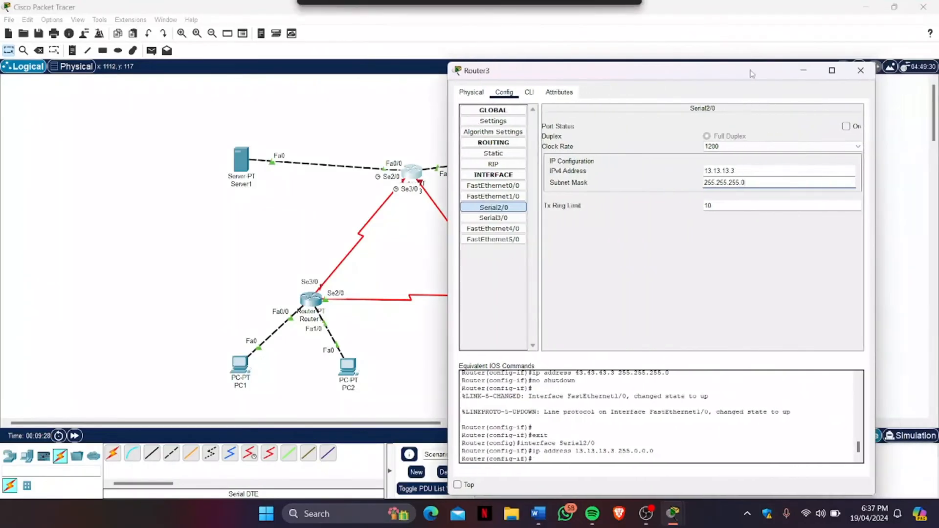
pyautogui.click(846, 126)
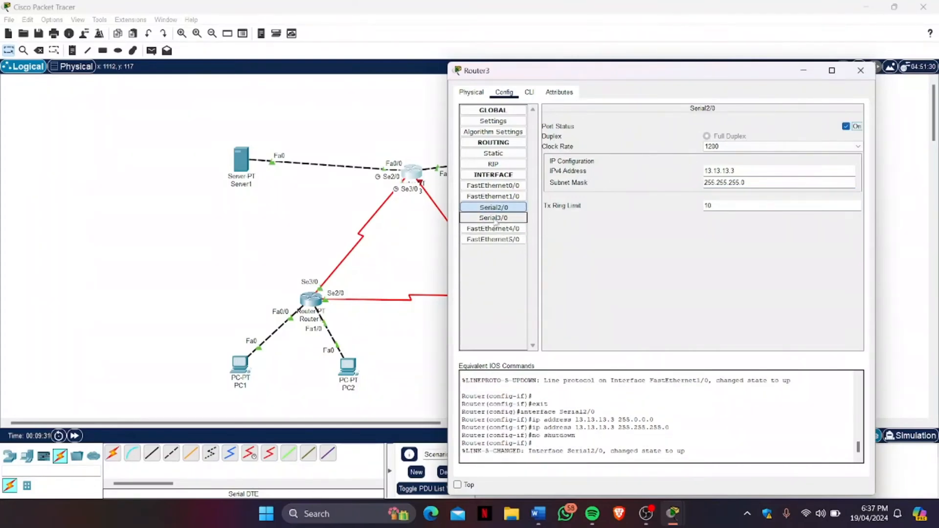
# - Configure Router3's Serial3/0 interface with IPv4 address 23.23.23.3 and subnet mask 255.255.255.0, turn the port on and close the router's window
pyautogui.click(494, 218)
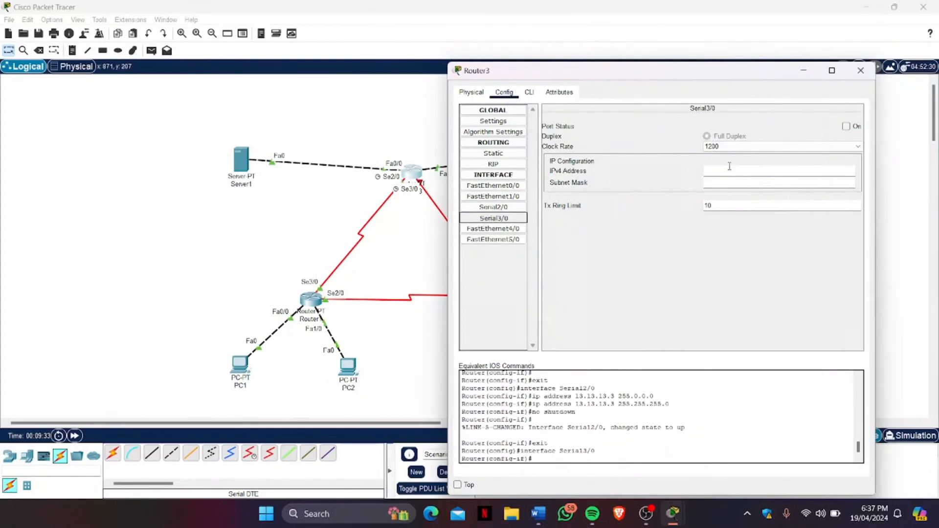
pyautogui.click(730, 167)
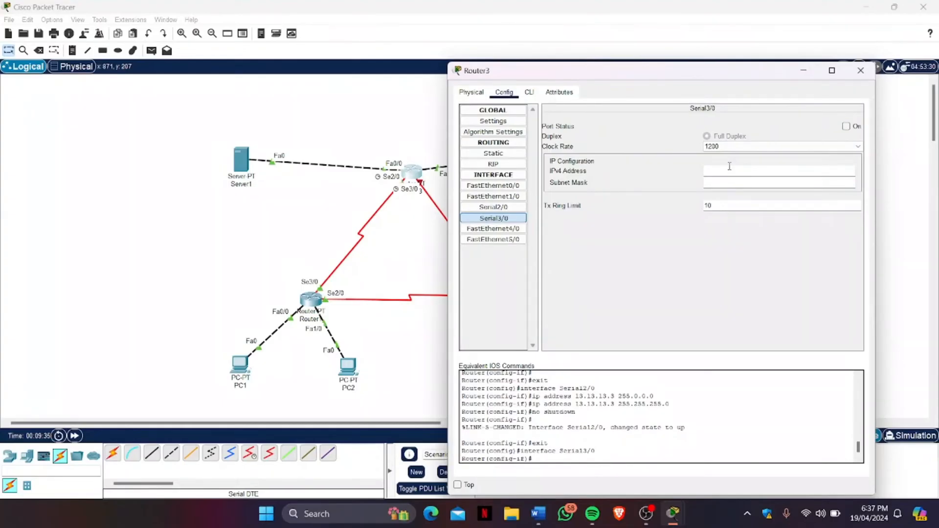
pyautogui.write('23.23.23.3')
pyautogui.click(739, 183)
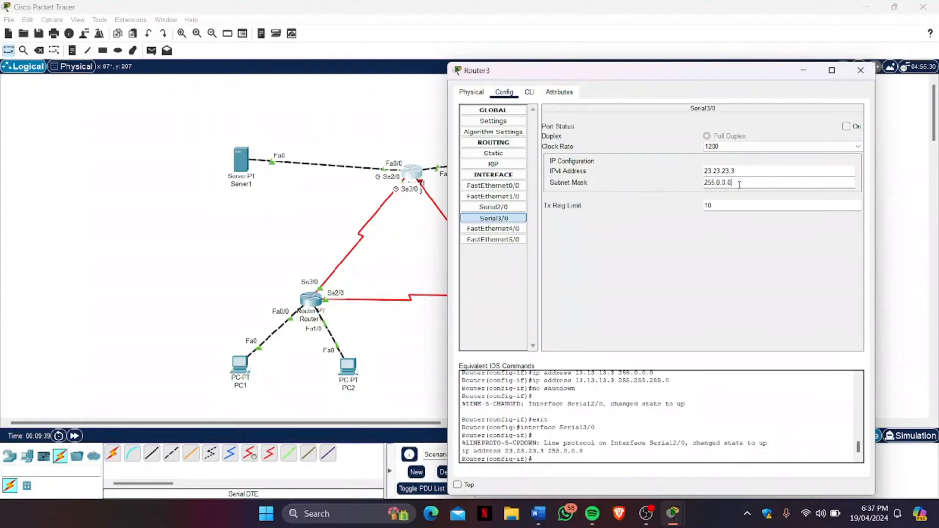
pyautogui.press('BackSpace')
pyautogui.press('BackSpace')
pyautogui.press('BackSpace')
pyautogui.press('BackSpace')
pyautogui.press('BackSpace')
pyautogui.write('255.255.0')
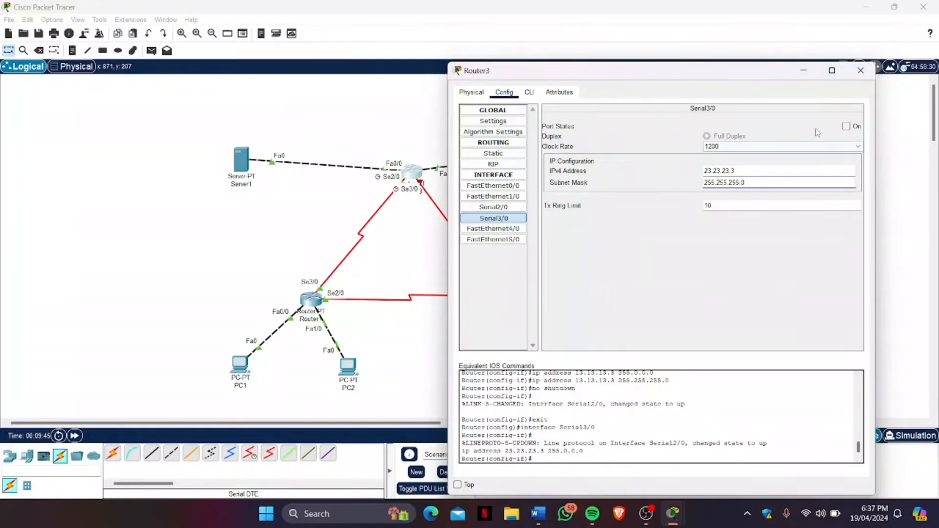
pyautogui.click(846, 126)
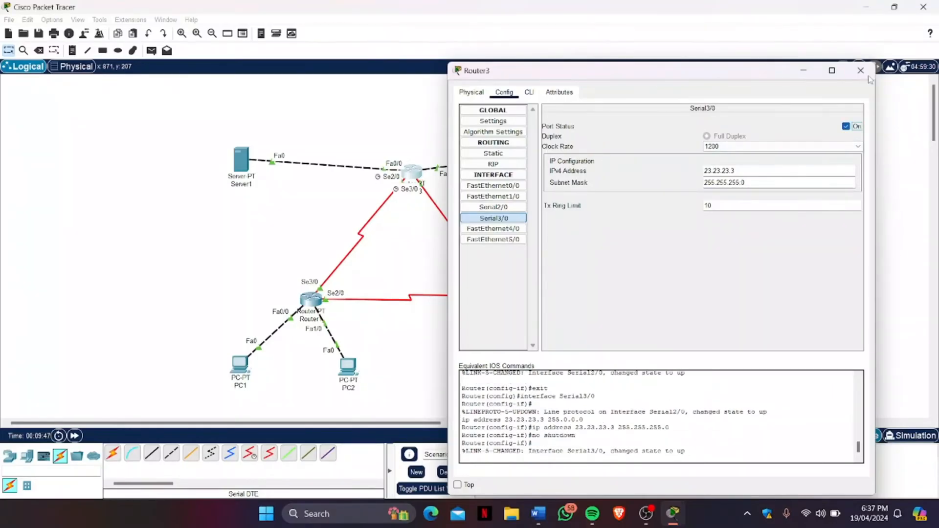
pyautogui.click(869, 77)
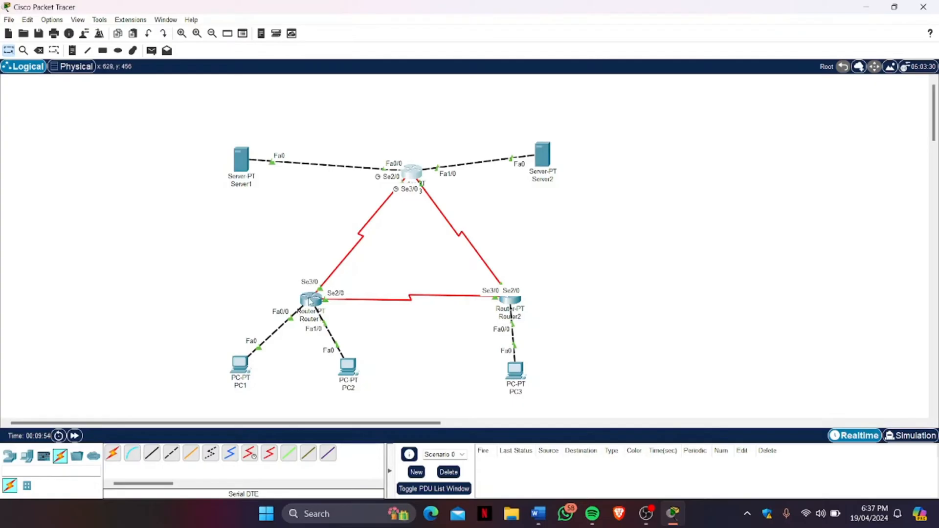
# - Open Router1's static routing settings beside the topology and consult the static routing table in the Word document
pyautogui.click(308, 302)
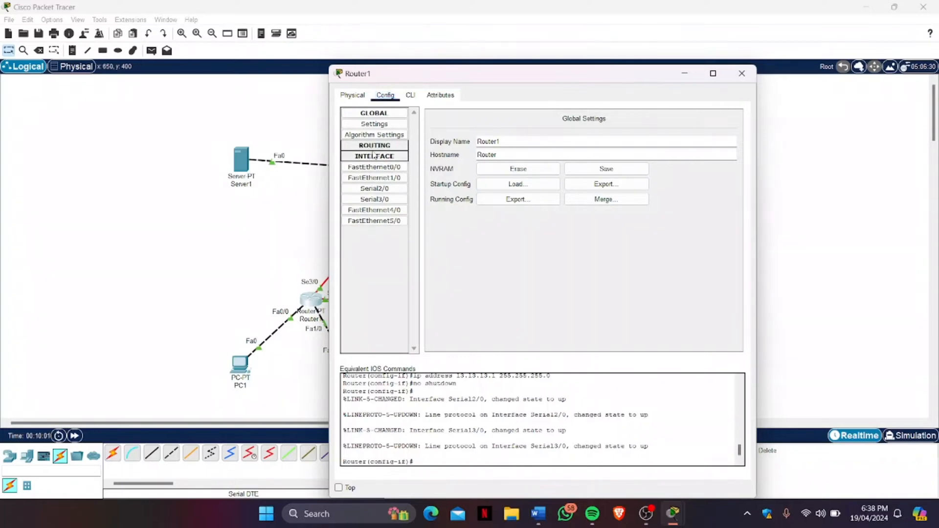
pyautogui.click(375, 156)
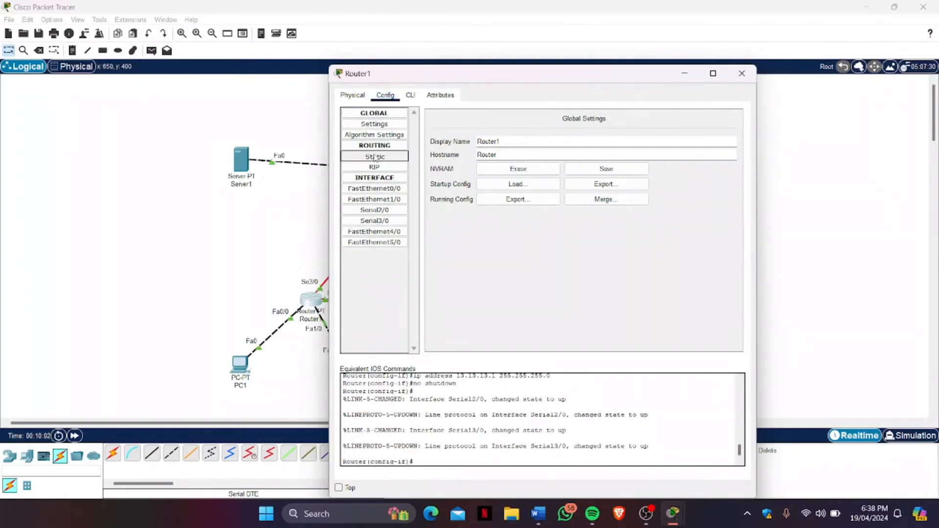
pyautogui.moveTo(530, 73); pyautogui.dragTo(736, 69)
pyautogui.click(729, 129)
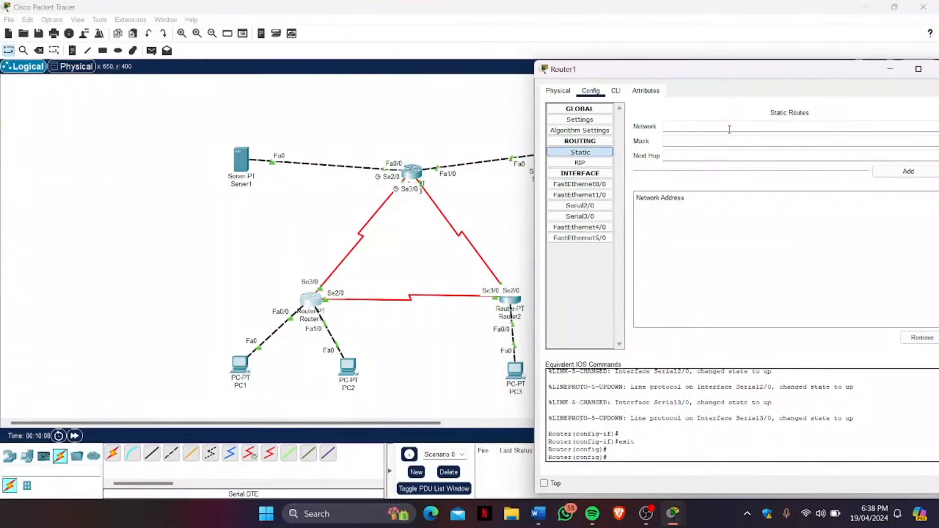
pyautogui.click(538, 514)
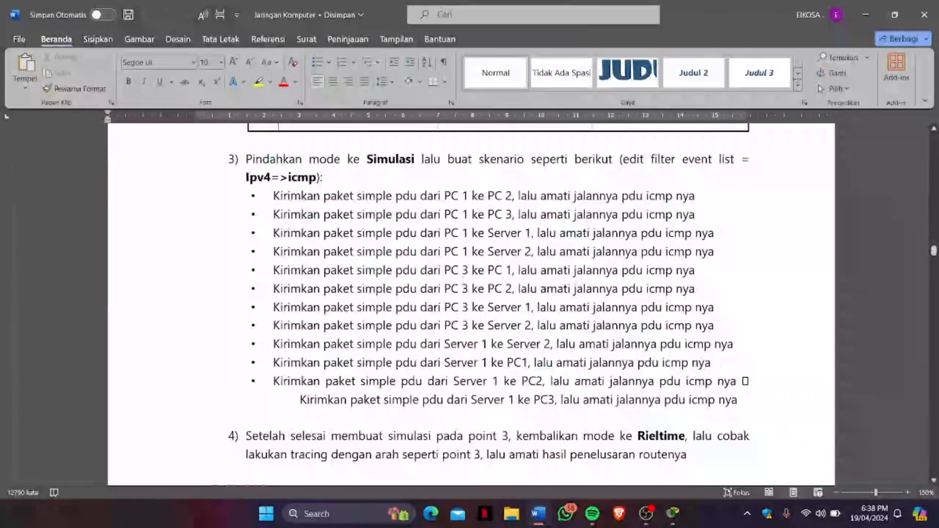
pyautogui.scroll(15, 464, 282)
pyautogui.scroll(-3, 463, 280)
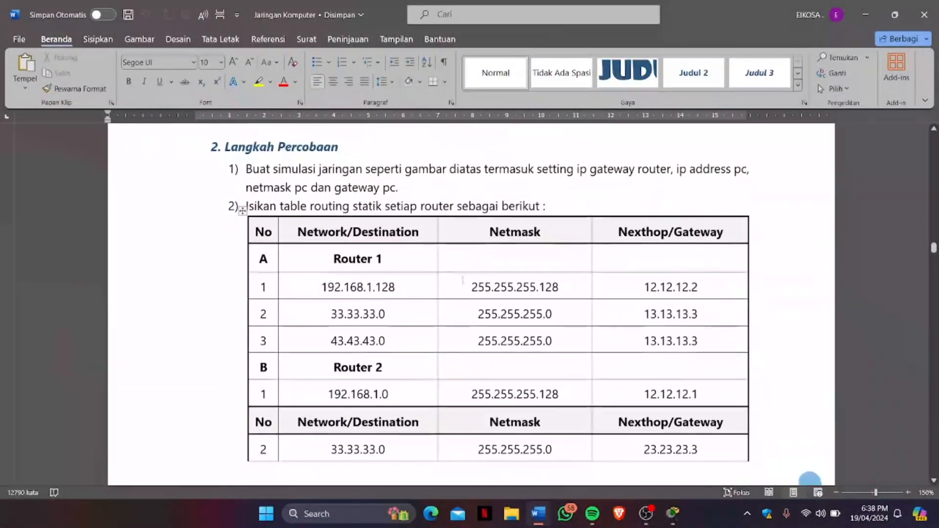
pyautogui.scroll(-1, 463, 279)
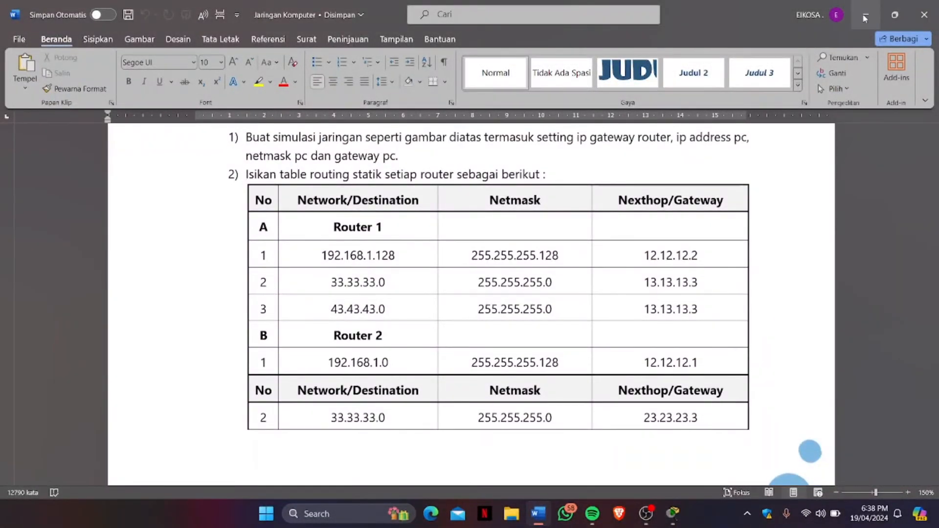
pyautogui.click(865, 18)
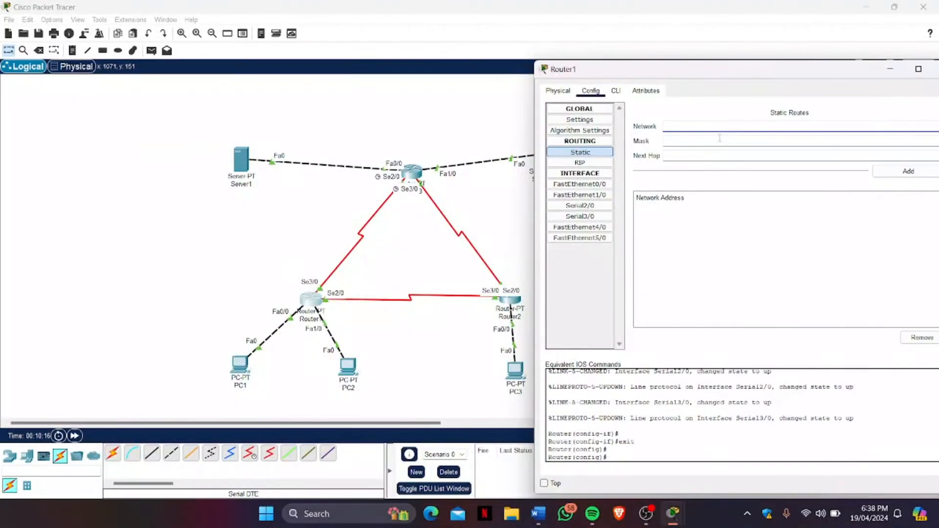
# - Try to add a static route on Router1 to network 192.168.1.128 with mask 255.255.255.0 and next hop 12.12.12.2
pyautogui.write('192.168.1.128')
pyautogui.click(724, 139)
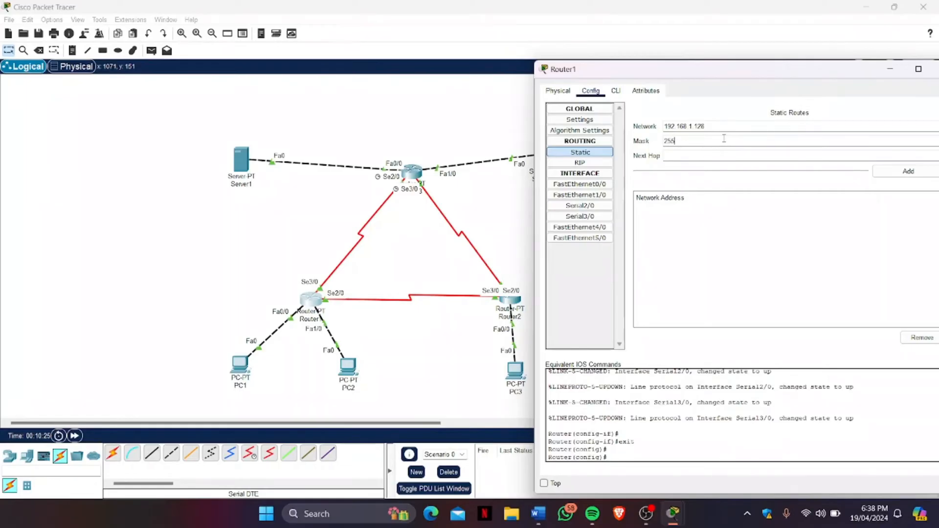
pyautogui.write('255.255.255')
pyautogui.write('.0')
pyautogui.write('12')
pyautogui.press('BackSpace')
pyautogui.press('BackSpace')
pyautogui.click(716, 151)
pyautogui.write('12.12')
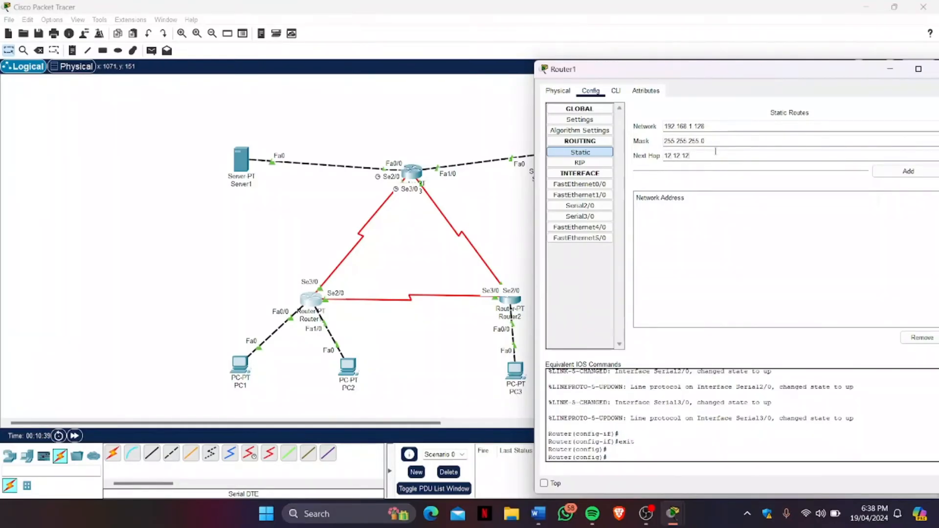
pyautogui.write('.12.2')
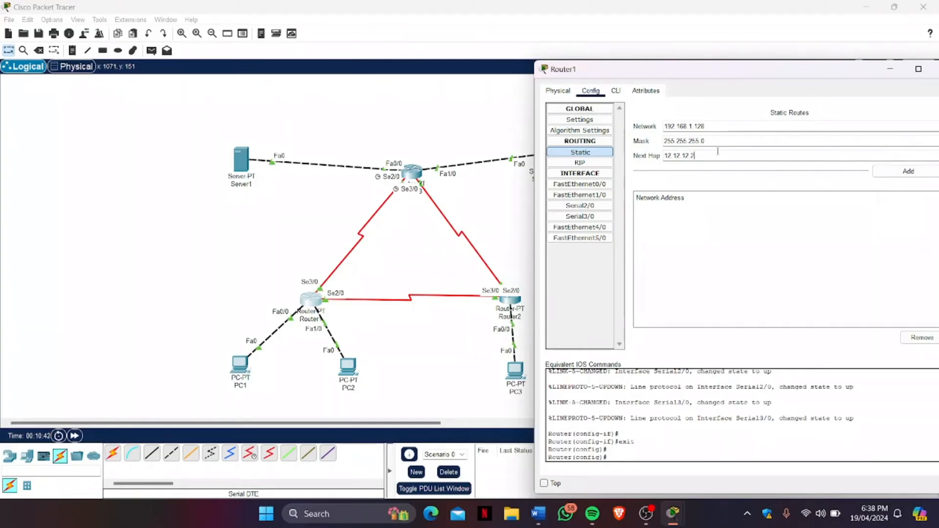
pyautogui.click(898, 174)
# - Re-enter network 192.168.1.128, correct the mask to 255.255.255.128 and add the static route via 12.12.12.2 on Router1
pyautogui.click(734, 130)
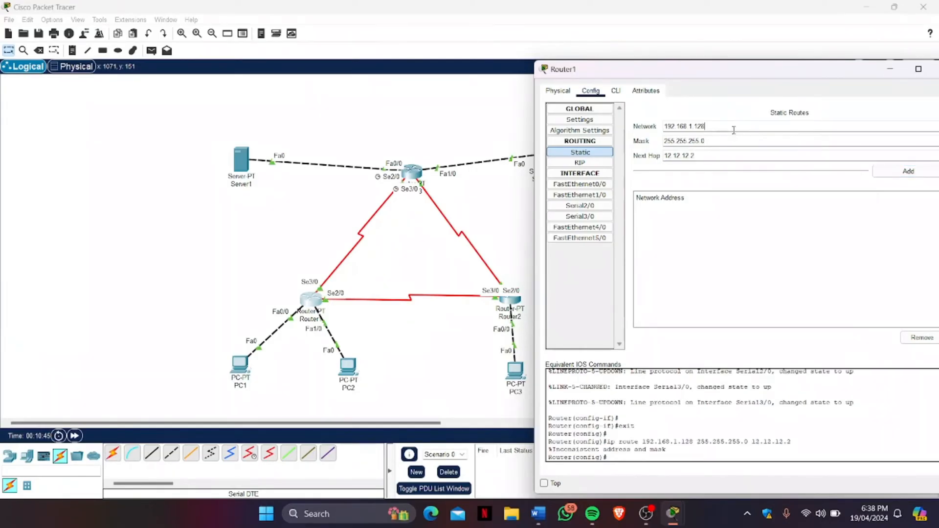
pyautogui.press('BackSpace')
pyautogui.press('BackSpace')
pyautogui.press('BackSpace')
pyautogui.press('BackSpace')
pyautogui.press('BackSpace')
pyautogui.press('BackSpace')
pyautogui.press('BackSpace')
pyautogui.press('BackSpace')
pyautogui.press('BackSpace')
pyautogui.press('BackSpace')
pyautogui.press('BackSpace')
pyautogui.press('BackSpace')
pyautogui.press('BackSpace')
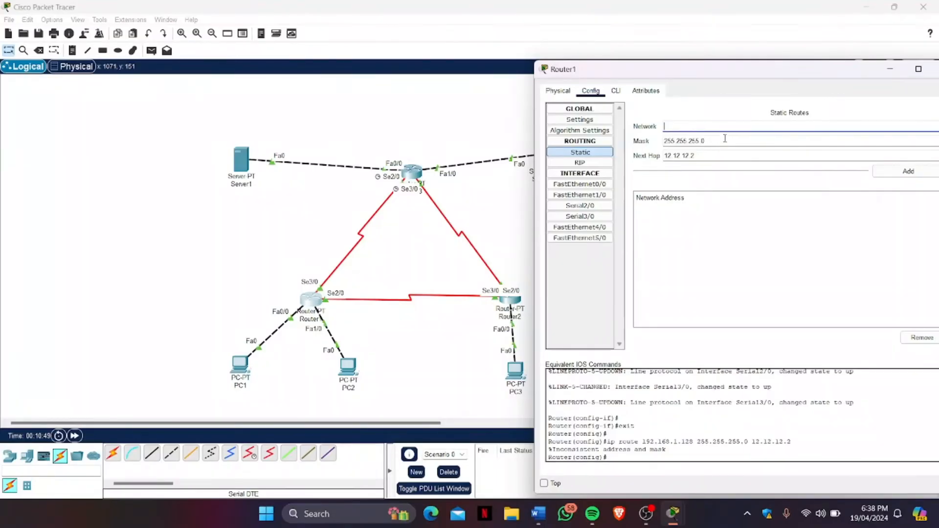
pyautogui.write('192.168.1.128')
pyautogui.click(726, 137)
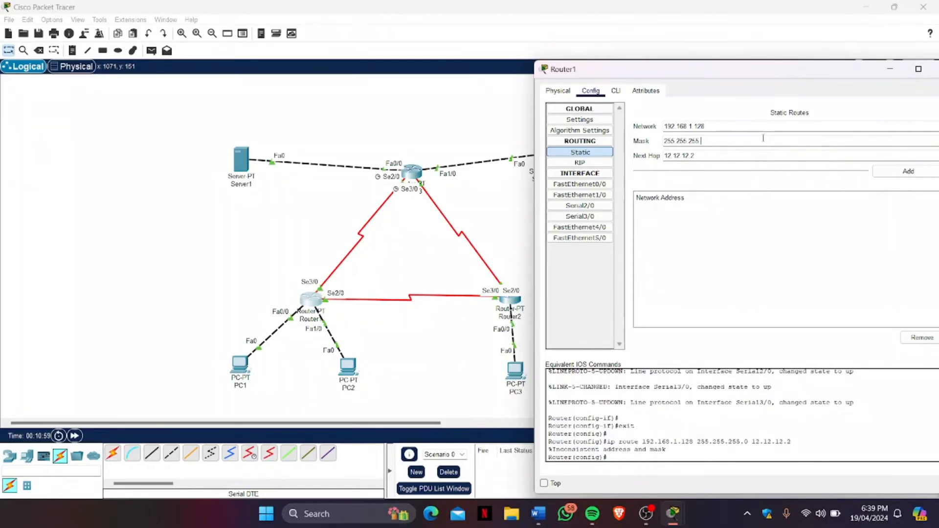
pyautogui.write('128')
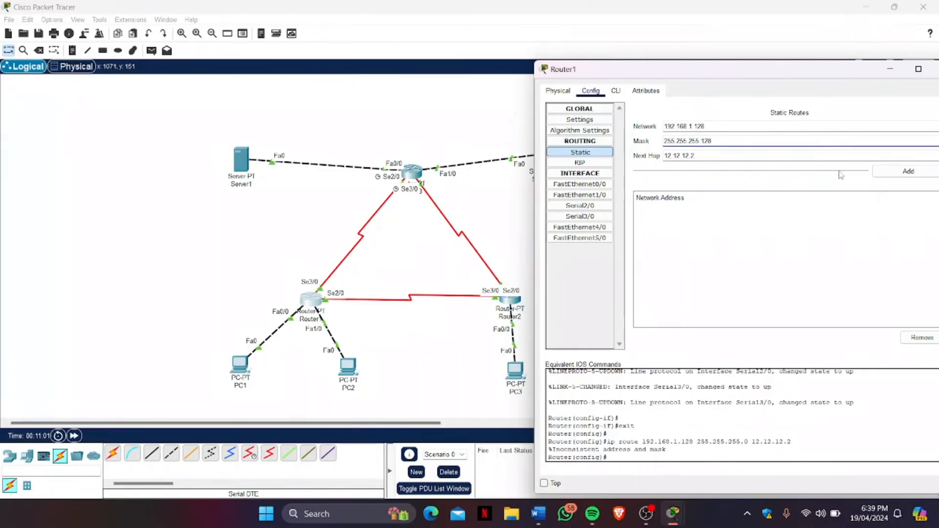
pyautogui.click(877, 173)
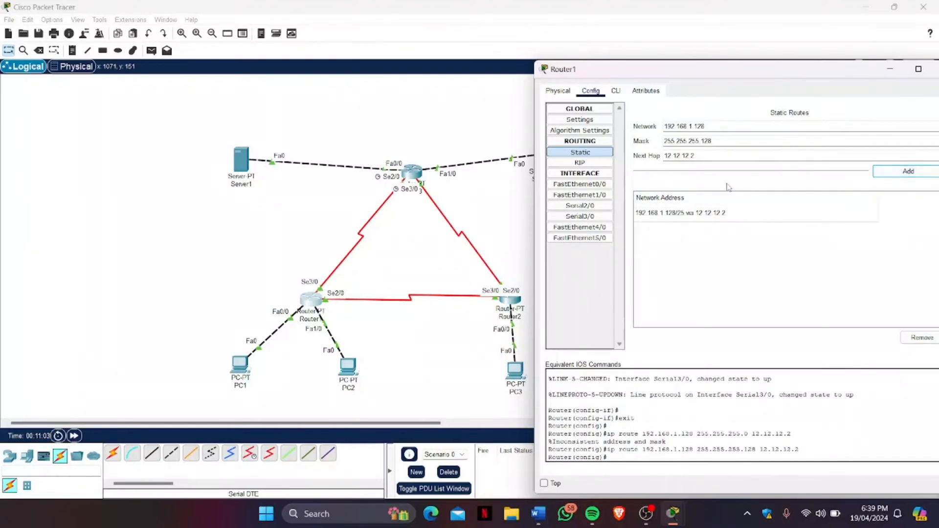
# - Add a static route on Router1 to network 33.33.33.0 with mask 255.255.255.0 and next hop 13.13.13.3
pyautogui.click(718, 127)
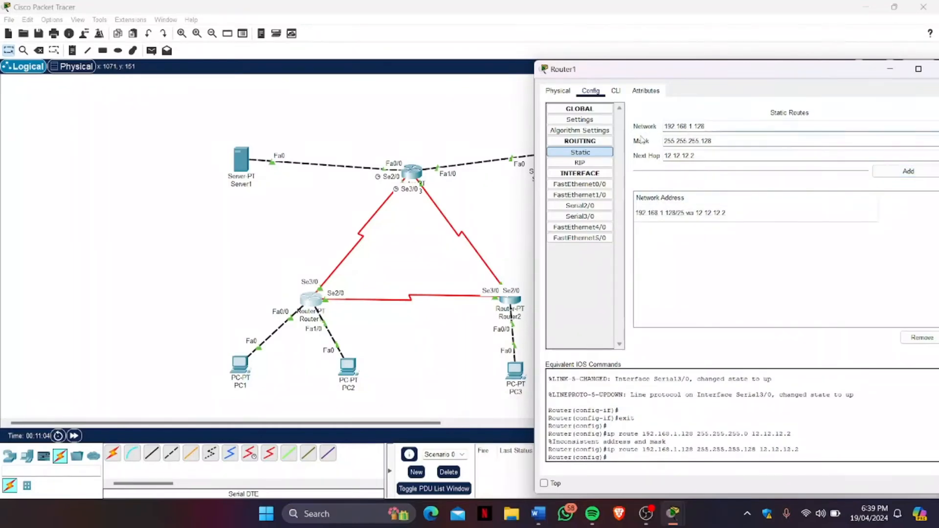
pyautogui.moveTo(711, 126); pyautogui.dragTo(662, 130)
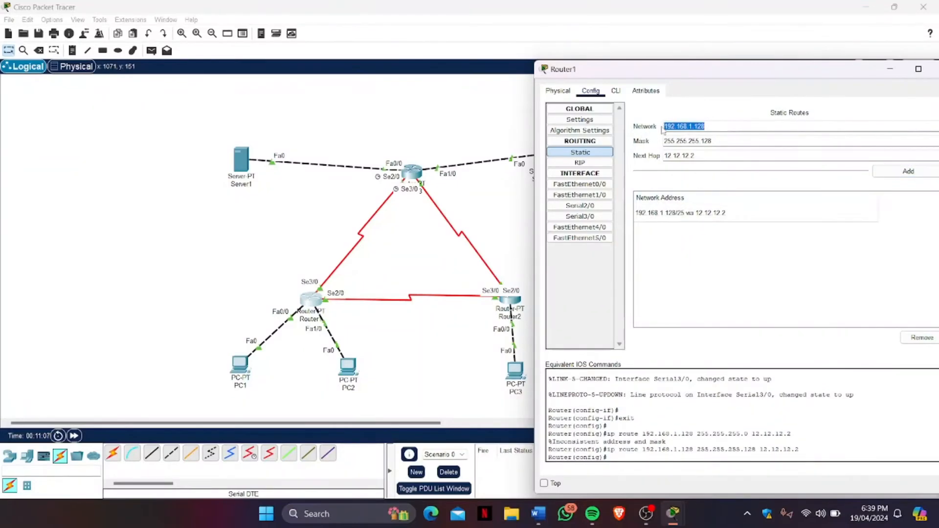
pyautogui.press('BackSpace')
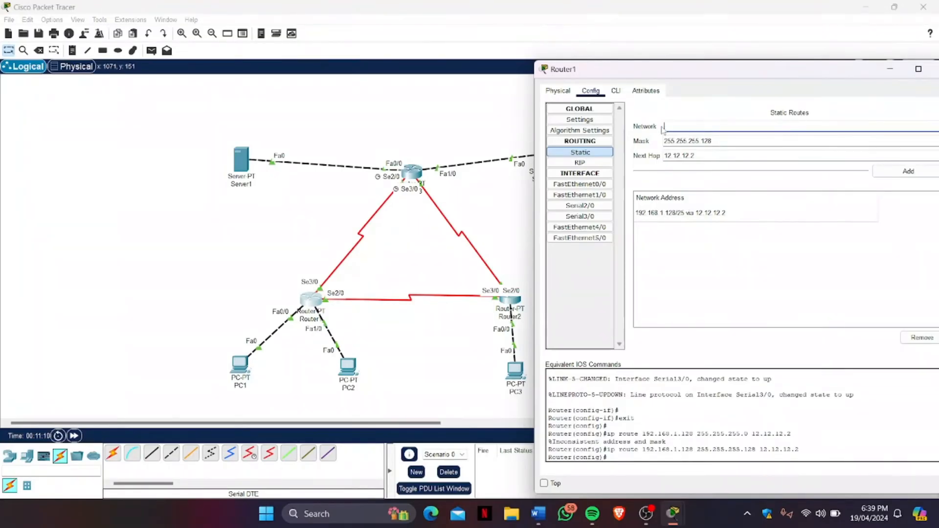
pyautogui.write('33.')
pyautogui.write('33.33.0')
pyautogui.click(714, 141)
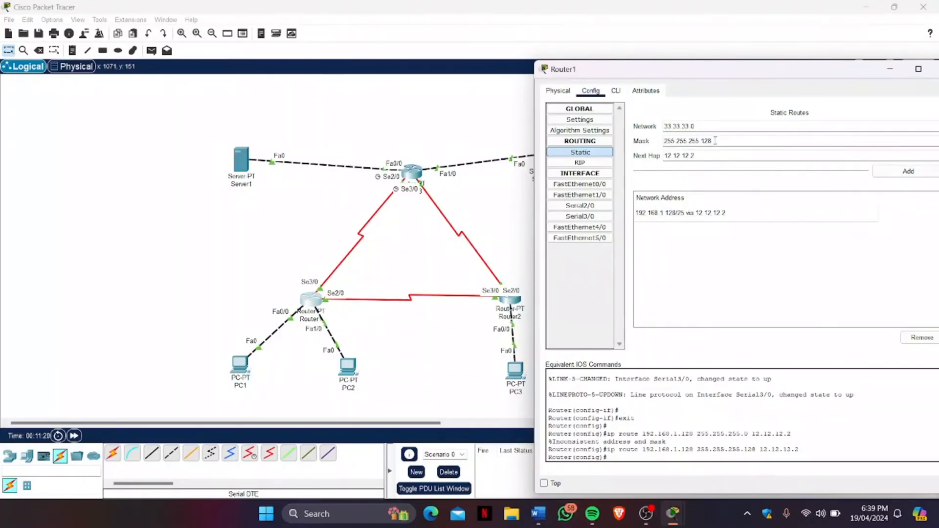
pyautogui.press('BackSpace')
pyautogui.press('BackSpace')
pyautogui.write('0')
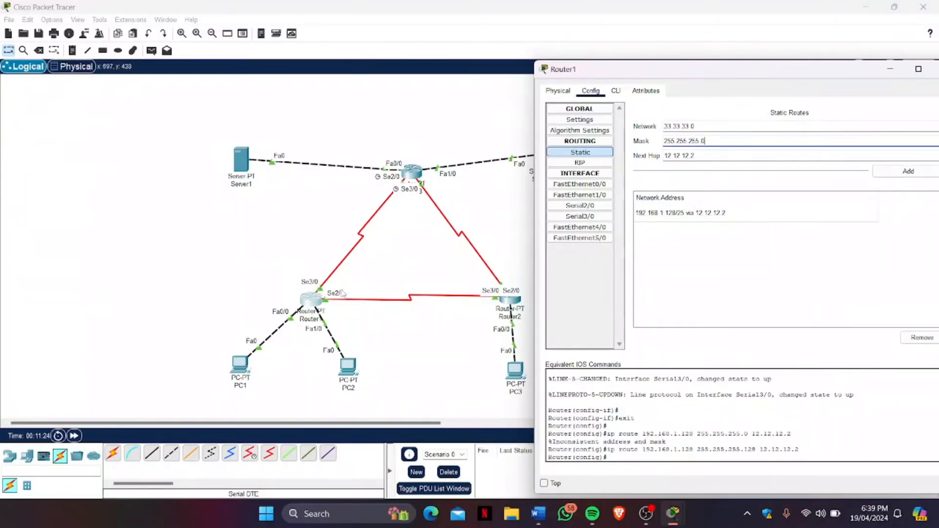
pyautogui.click(738, 156)
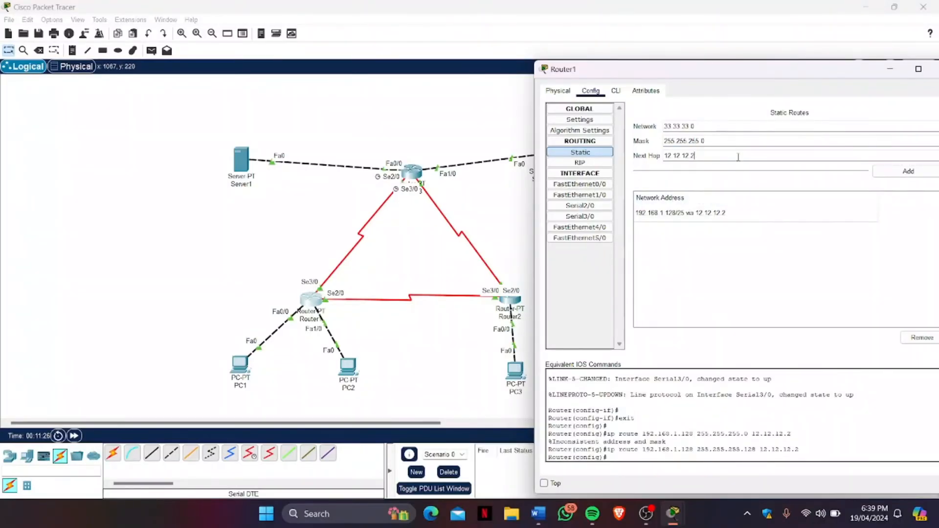
pyautogui.press('BackSpace')
pyautogui.press('BackSpace')
pyautogui.press('BackSpace')
pyautogui.press('BackSpace')
pyautogui.press('BackSpace')
pyautogui.press('BackSpace')
pyautogui.press('BackSpace')
pyautogui.press('BackSpace')
pyautogui.press('BackSpace')
pyautogui.press('BackSpace')
pyautogui.write('13.13.13.3')
pyautogui.click(886, 174)
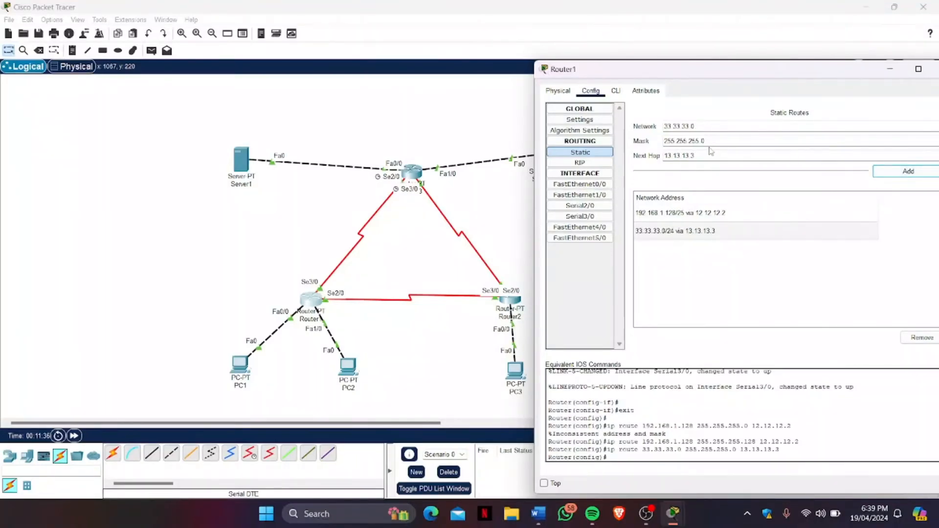
# - Try to add a static route on Router1 to 43.43.43.3 with mask 255.255.255.0 and next hop 13.13.13.3
pyautogui.moveTo(708, 127); pyautogui.dragTo(636, 128)
pyautogui.press('BackSpace')
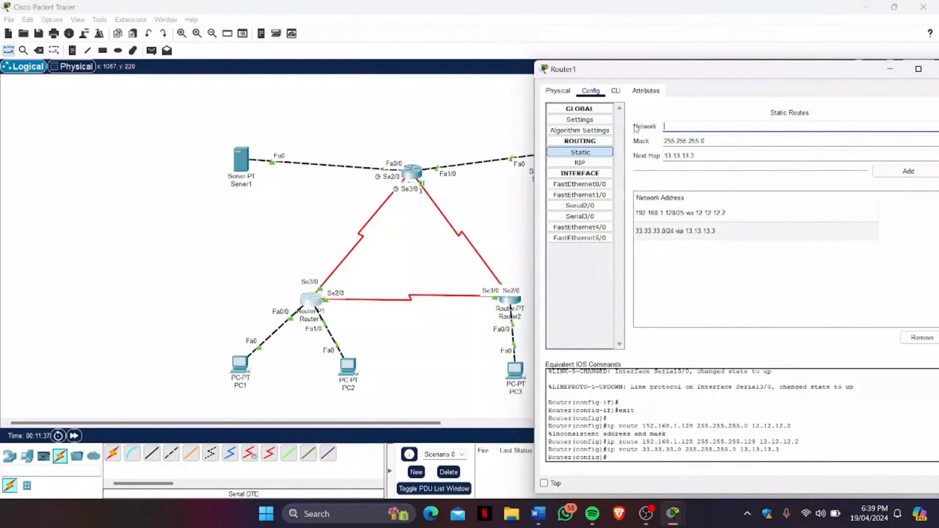
pyautogui.write('43.43.43.3')
pyautogui.click(896, 173)
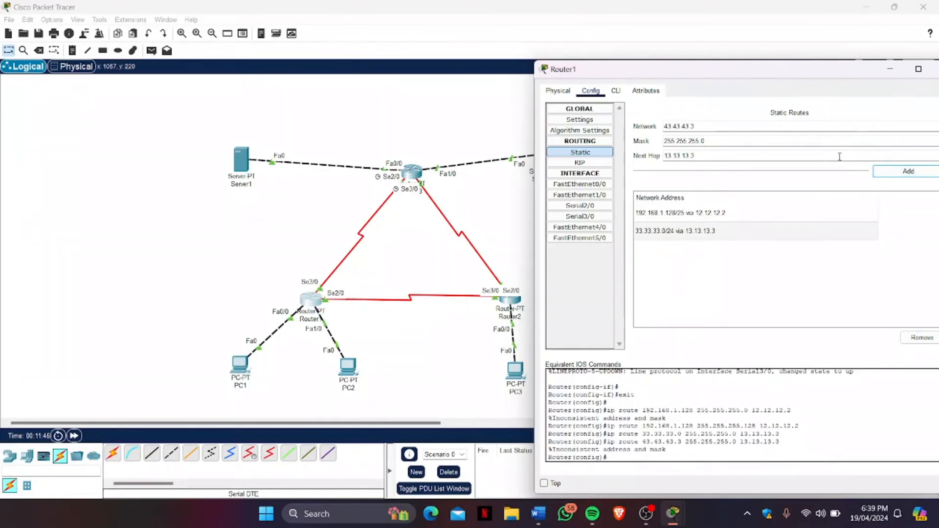
# - Correct the network to 43.43.43.0, add the static route via 13.13.13.3 and close Router1's window
pyautogui.click(805, 125)
pyautogui.press('BackSpace')
pyautogui.write('0')
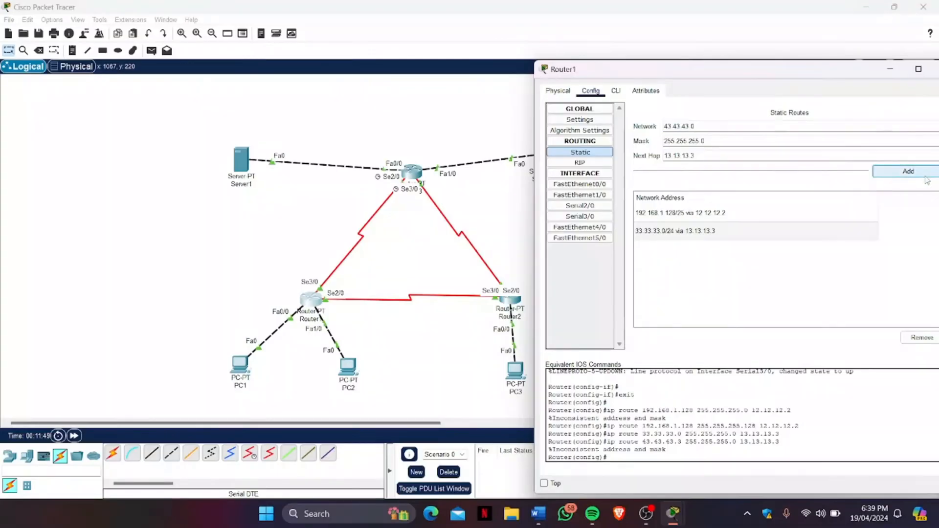
pyautogui.click(902, 176)
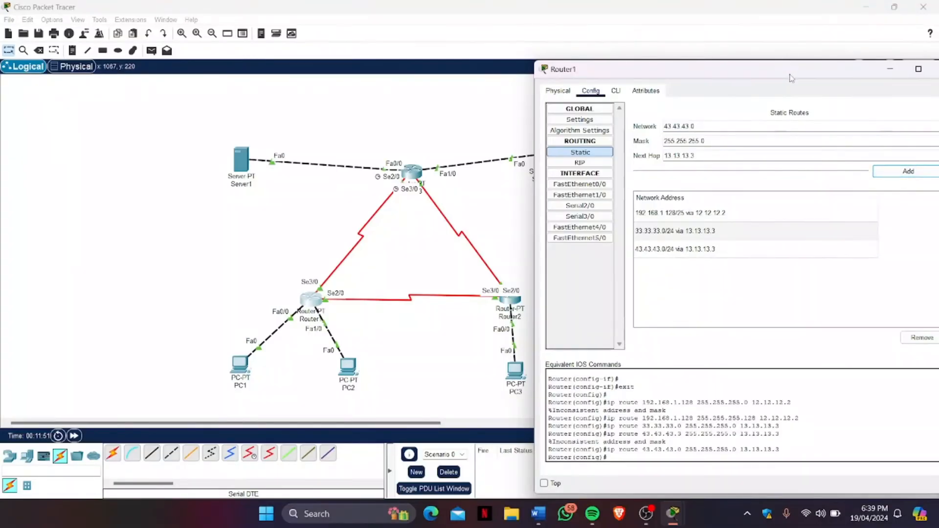
pyautogui.moveTo(788, 75); pyautogui.dragTo(669, 77)
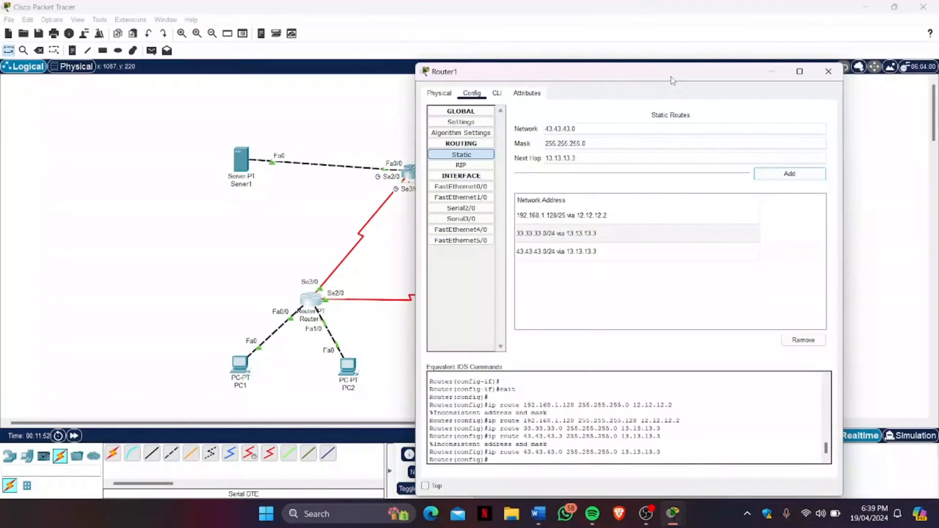
pyautogui.click(828, 71)
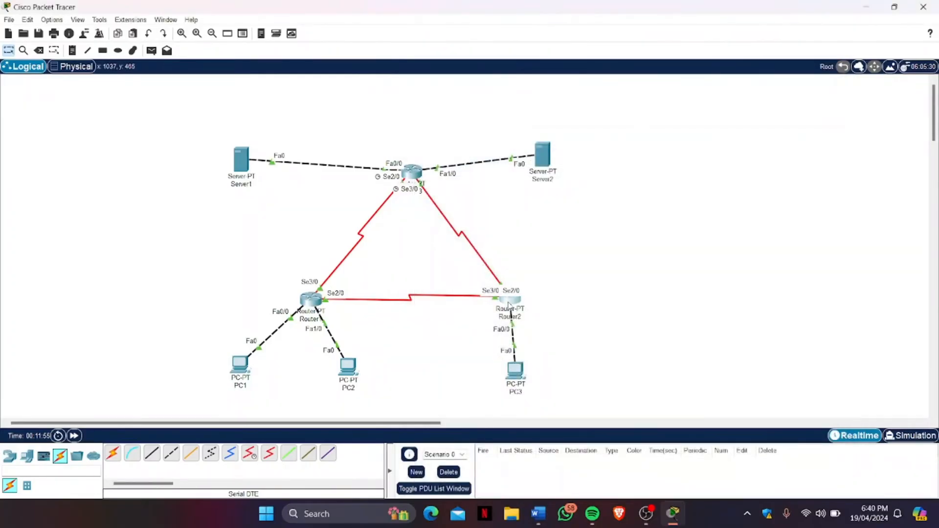
# - Open Router2's static routing settings and add a route to 192.168.1.0 with mask 255.255.255.128 and next hop 12.12.12.1
pyautogui.click(507, 300)
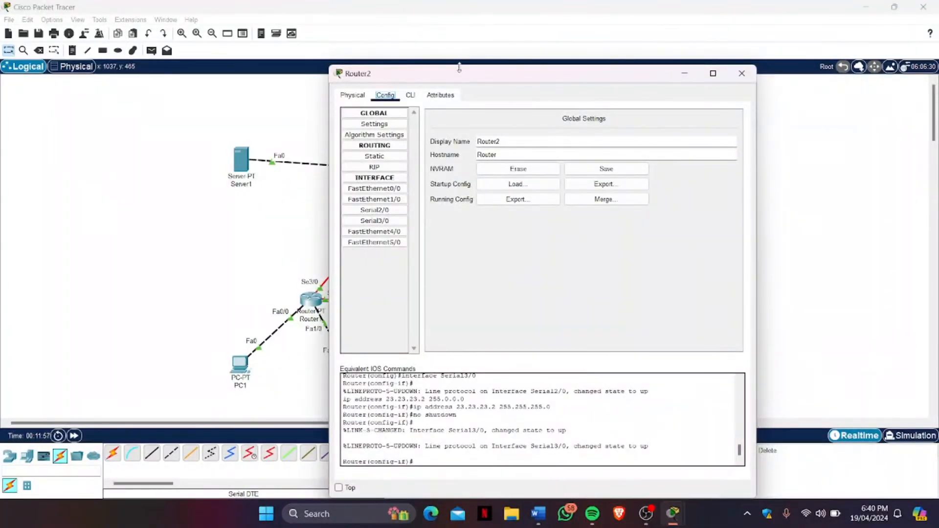
pyautogui.moveTo(573, 78); pyautogui.dragTo(734, 59)
pyautogui.click(553, 137)
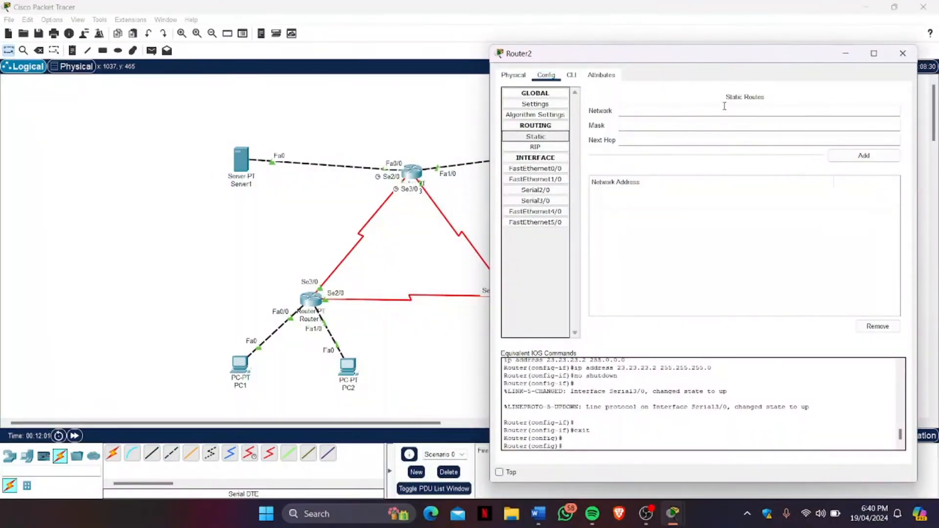
pyautogui.click(665, 119)
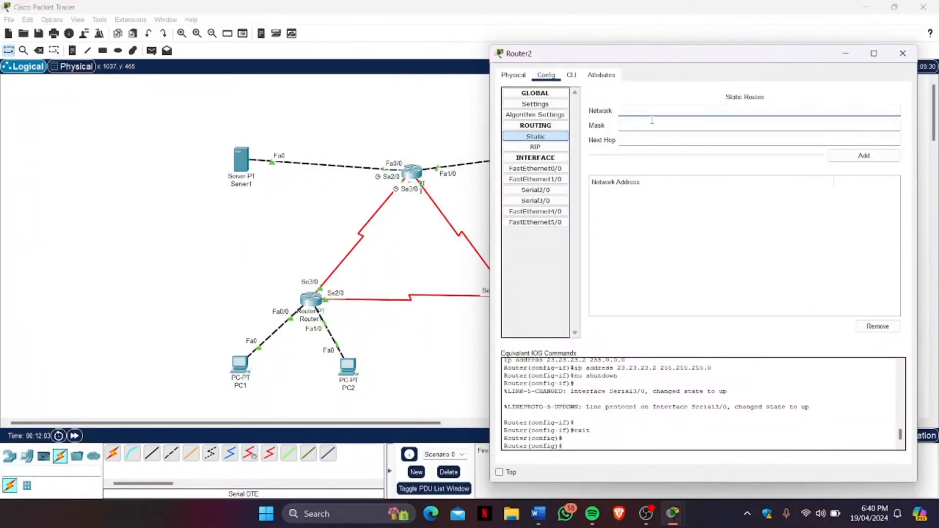
pyautogui.write('192.168.1.1')
pyautogui.press('BackSpace')
pyautogui.write('0')
pyautogui.click(655, 128)
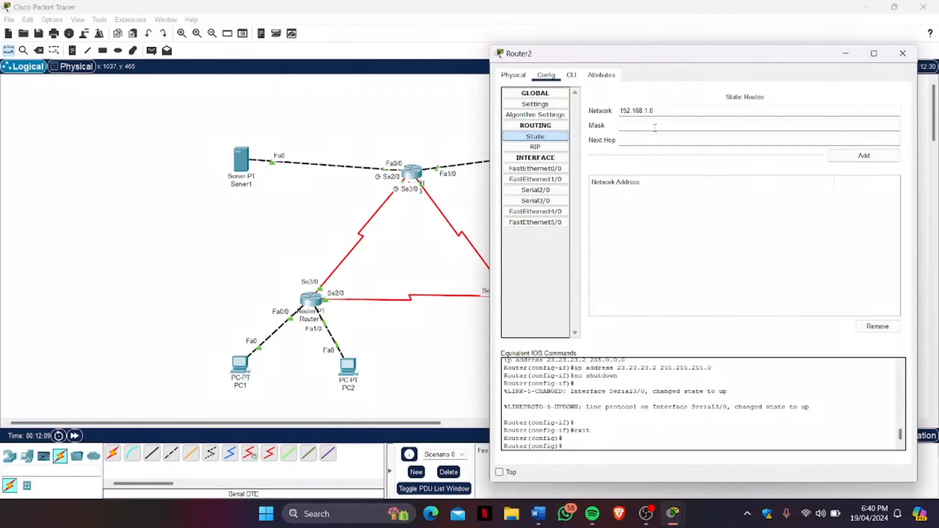
pyautogui.write('255.255')
pyautogui.write('.255')
pyautogui.write('.12')
pyautogui.write('12.12.12')
pyautogui.click(862, 156)
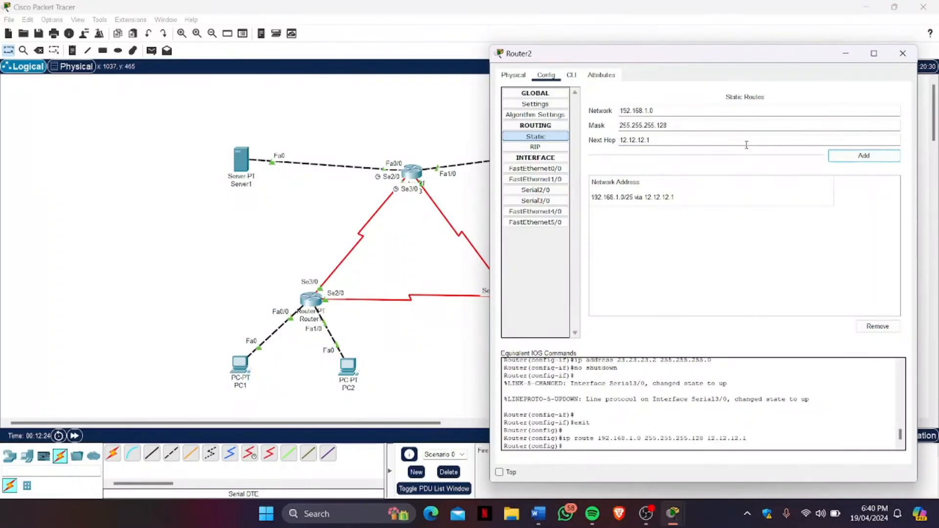
# - Add a static route on Router2 to network 33.33.33.0 with mask 255.255.255.0 and next hop 23.23.23.3
pyautogui.click(761, 106)
pyautogui.moveTo(668, 110); pyautogui.dragTo(605, 115)
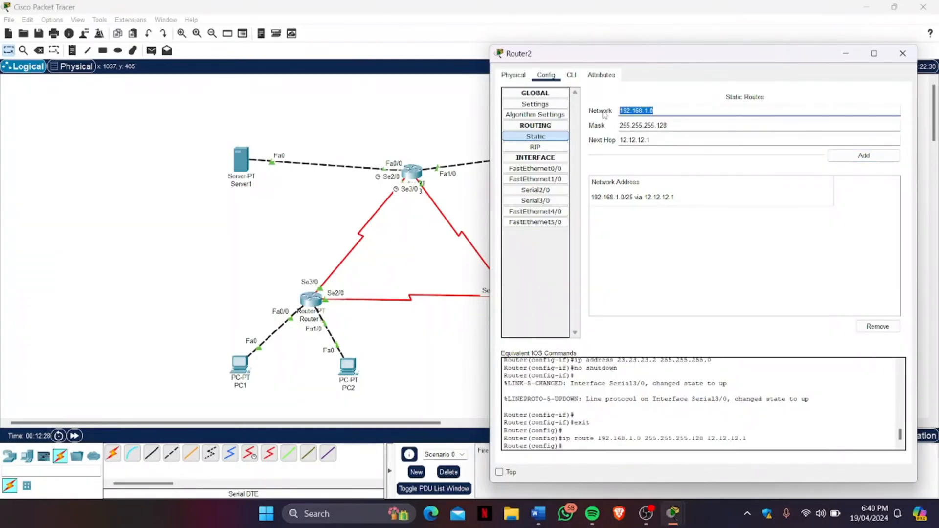
pyautogui.press('BackSpace')
pyautogui.click(689, 124)
pyautogui.press('BackSpace')
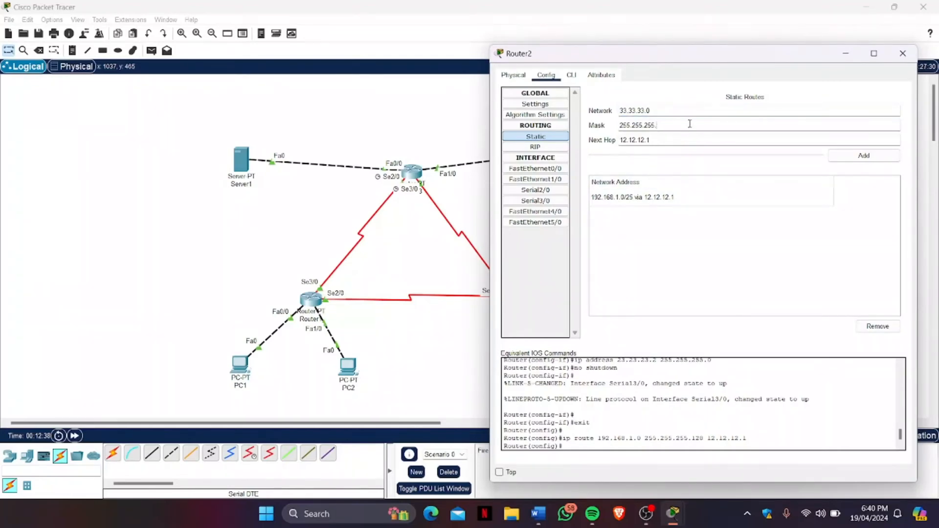
pyautogui.write('0')
pyautogui.click(683, 140)
pyautogui.press('BackSpace')
pyautogui.press('BackSpace')
pyautogui.press('BackSpace')
pyautogui.press('BackSpace')
pyautogui.press('BackSpace')
pyautogui.press('BackSpace')
pyautogui.press('BackSpace')
pyautogui.press('BackSpace')
pyautogui.press('BackSpace')
pyautogui.write('23.23')
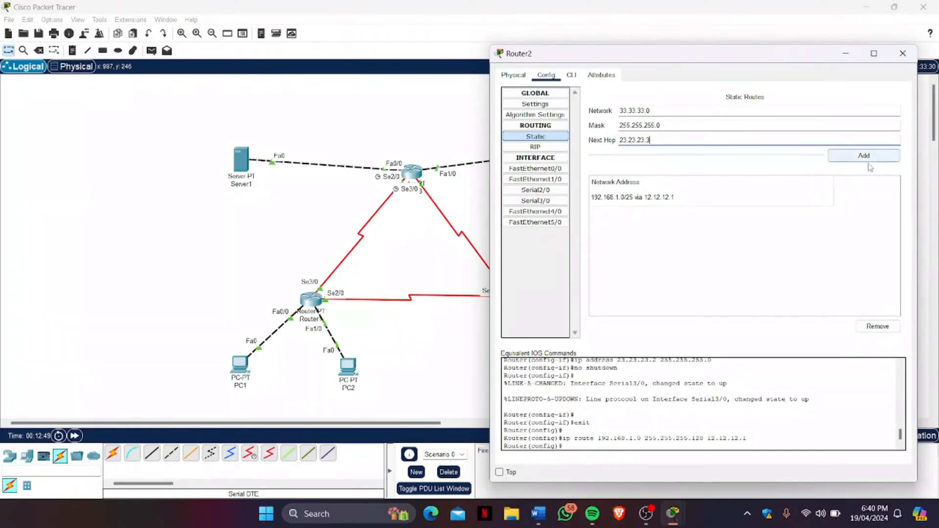
pyautogui.click(851, 158)
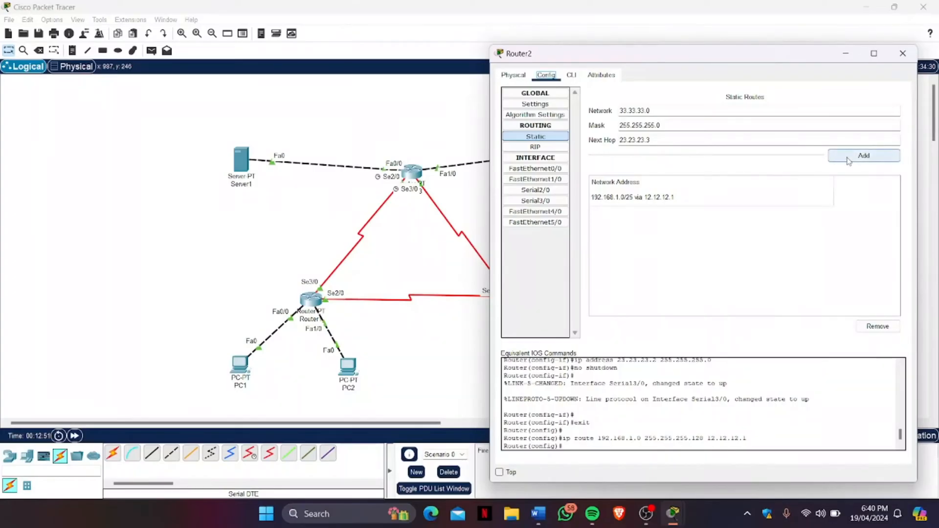
pyautogui.click(851, 156)
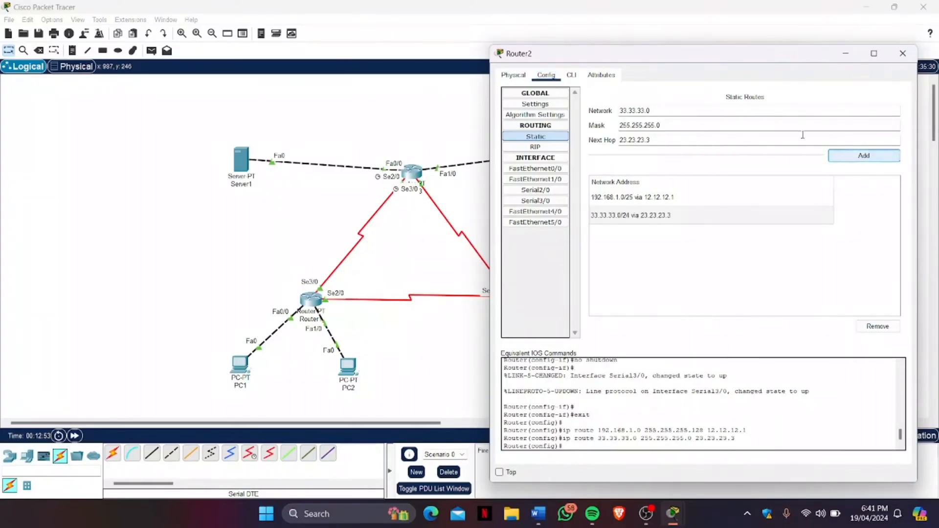
# - Try to add a static route on Router2 to 43.43.43.3 with mask 255.255.255.0 and next hop 23.23.23.3
pyautogui.click(756, 113)
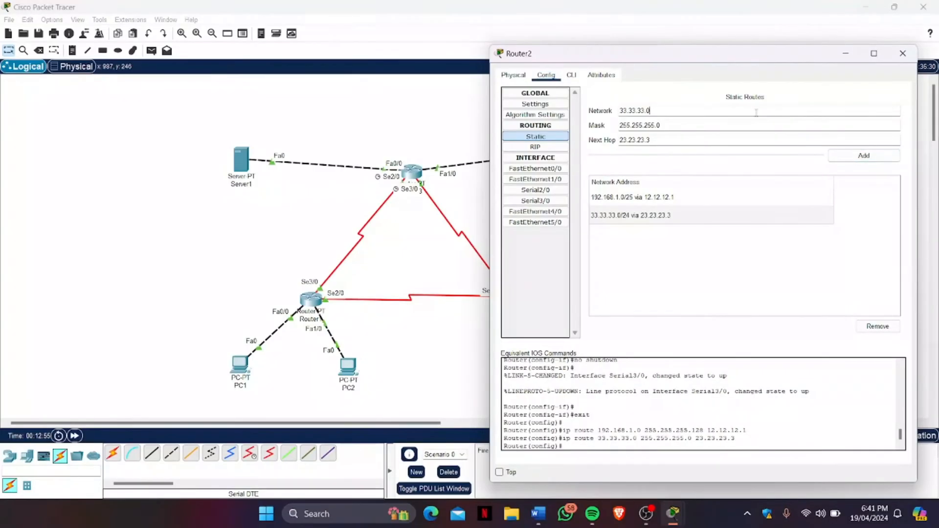
pyautogui.press('BackSpace')
pyautogui.press('BackSpace')
pyautogui.press('BackSpace')
pyautogui.press('BackSpace')
pyautogui.press('BackSpace')
pyautogui.press('BackSpace')
pyautogui.press('BackSpace')
pyautogui.press('BackSpace')
pyautogui.press('BackSpace')
pyautogui.write('43.43.34')
pyautogui.press('BackSpace')
pyautogui.press('BackSpace')
pyautogui.press('BackSpace')
pyautogui.write('43.3')
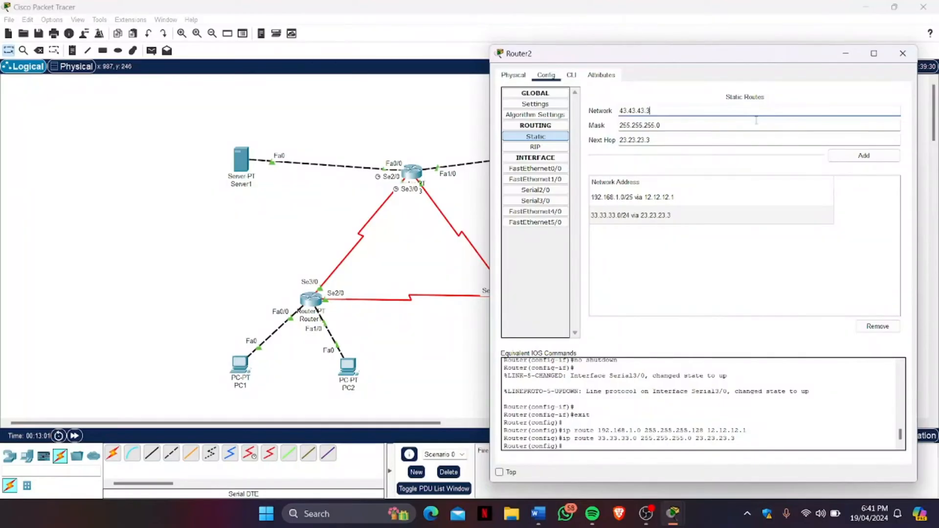
pyautogui.click(842, 155)
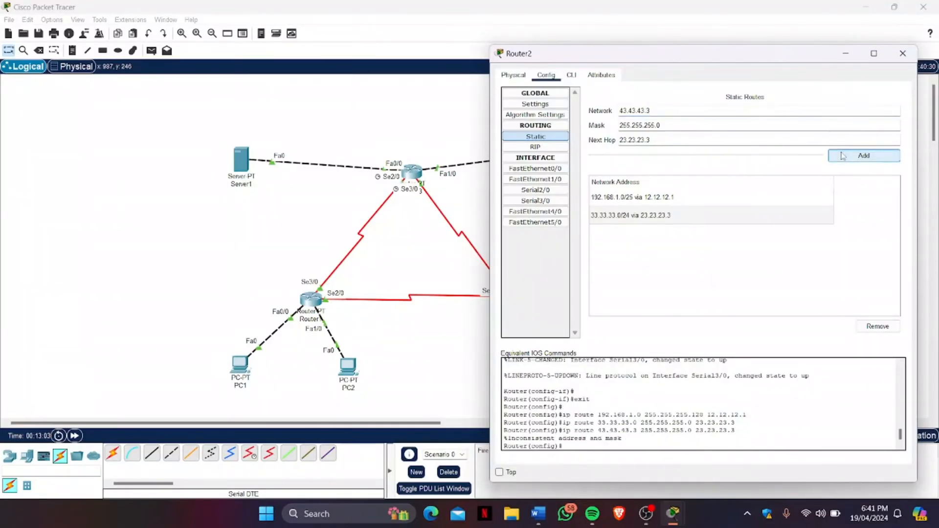
# - Correct the network to 43.43.43.0, add the static route via 23.23.23.3 and close Router2's window
pyautogui.click(692, 110)
pyautogui.press('BackSpace')
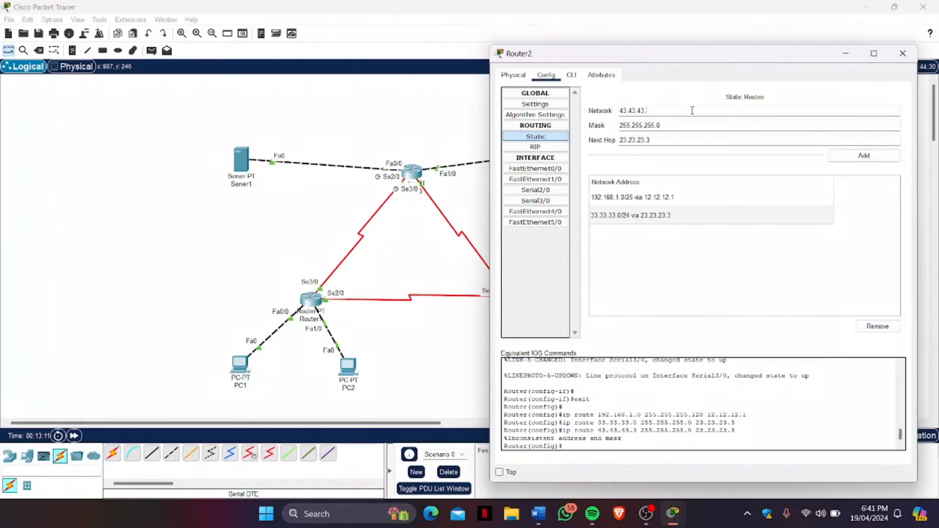
pyautogui.write('0')
pyautogui.click(868, 157)
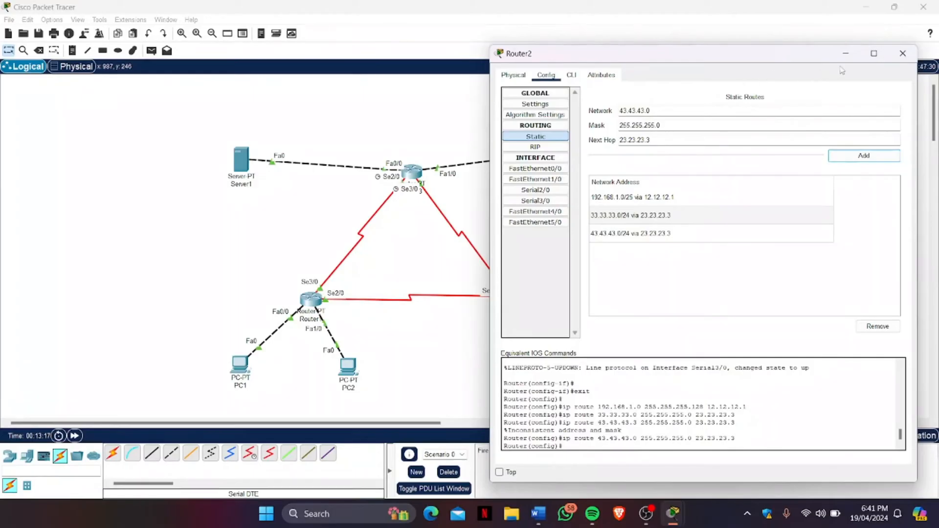
pyautogui.click(902, 53)
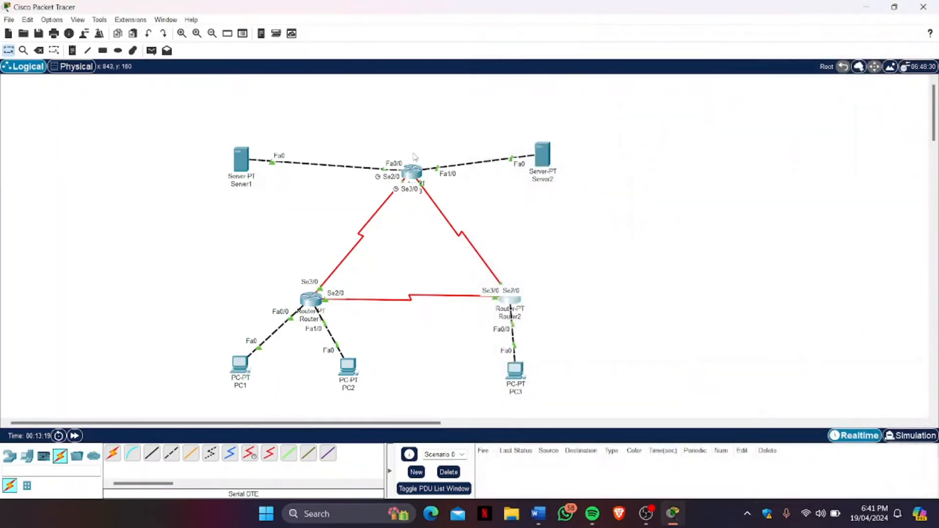
# - Open Router3's static routing settings and enter network 192.168.1.0 with mask 255.255.255.128
pyautogui.click(411, 173)
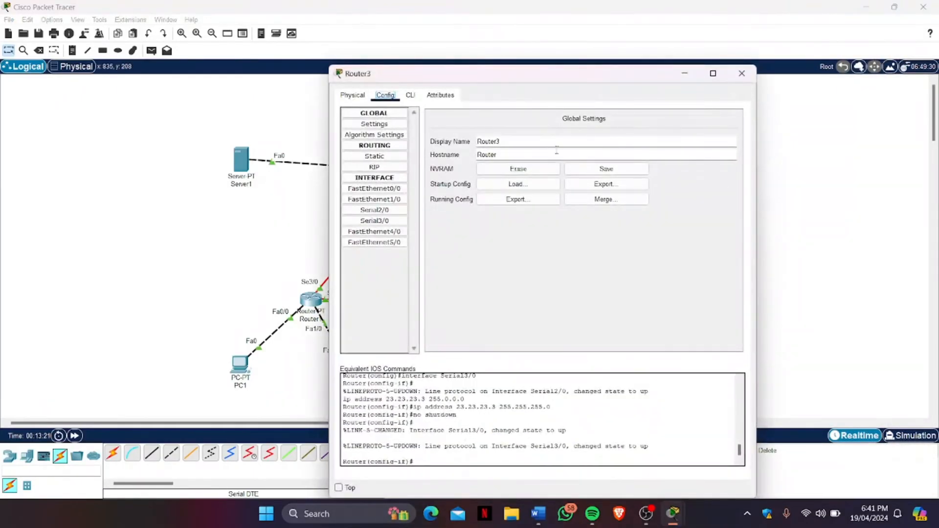
pyautogui.click(386, 159)
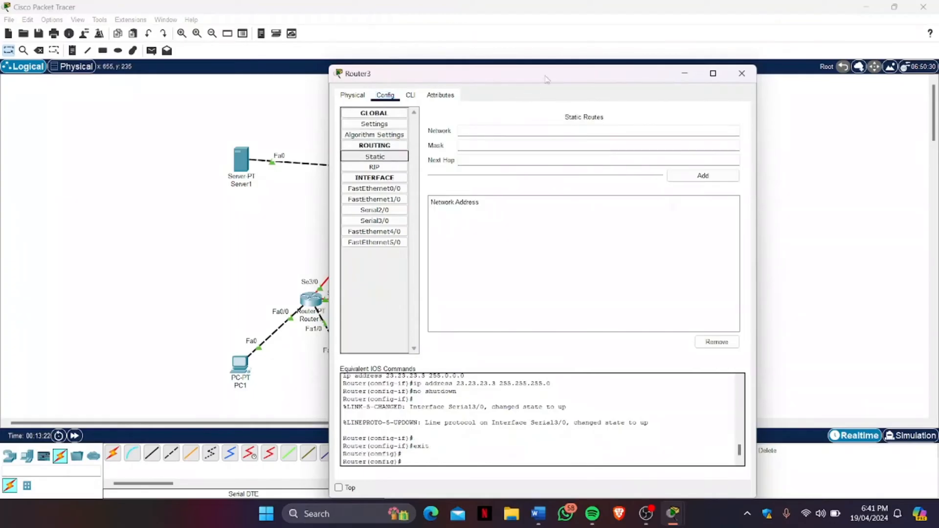
pyautogui.moveTo(565, 75); pyautogui.dragTo(758, 69)
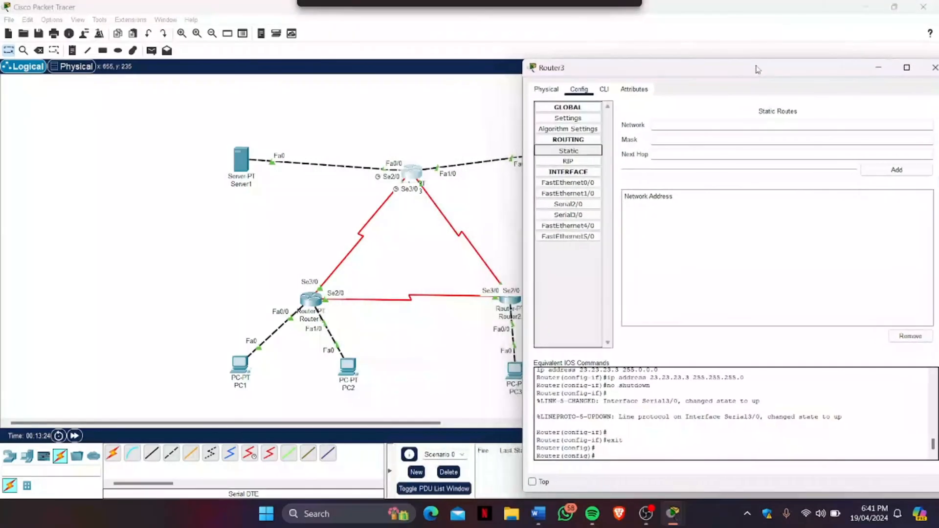
pyautogui.click(721, 125)
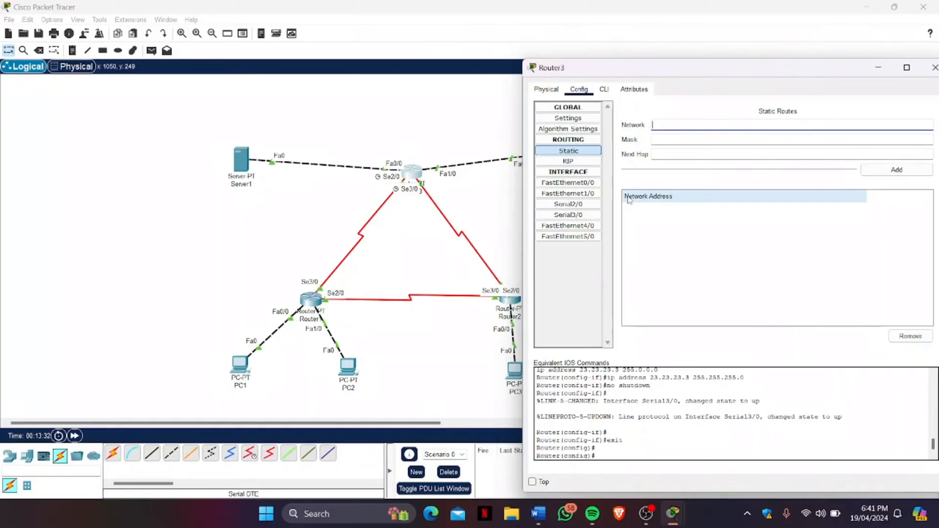
pyautogui.write('192.168.1.10')
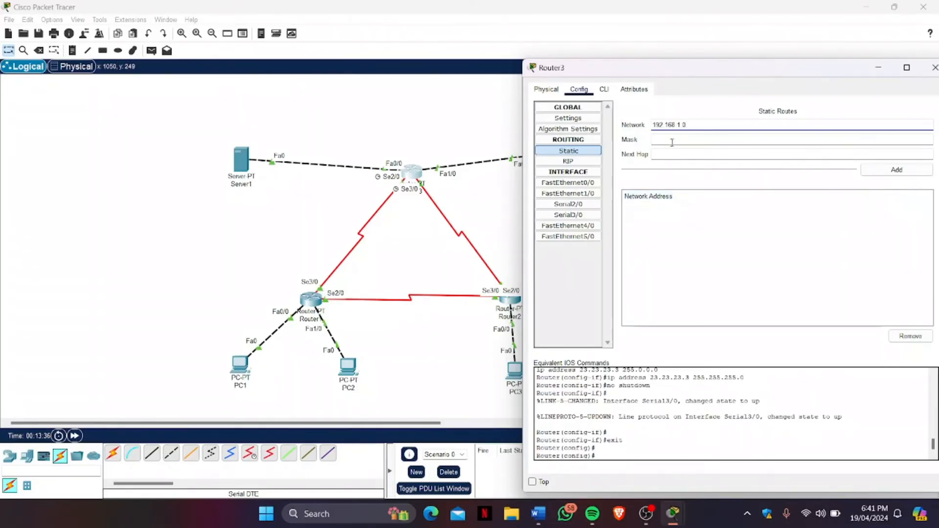
pyautogui.click(671, 139)
pyautogui.write('255.255.255.128')
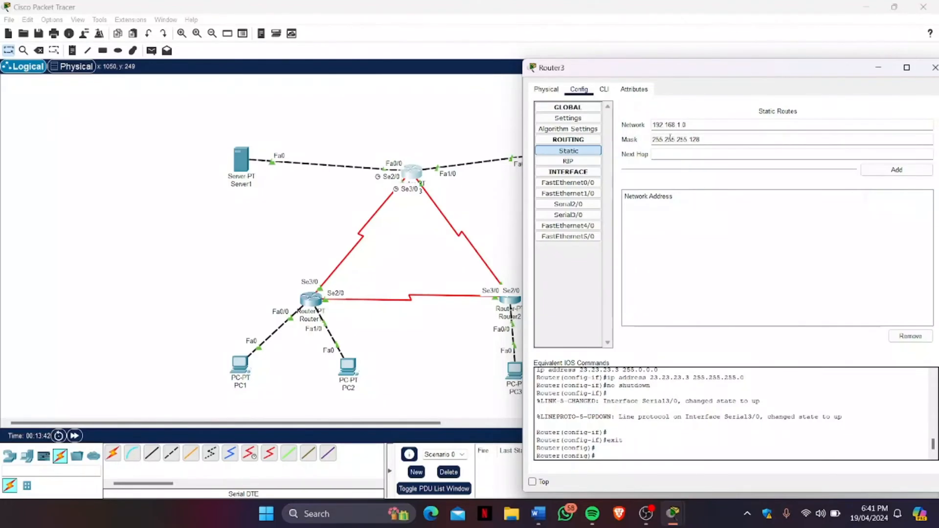
pyautogui.click(677, 156)
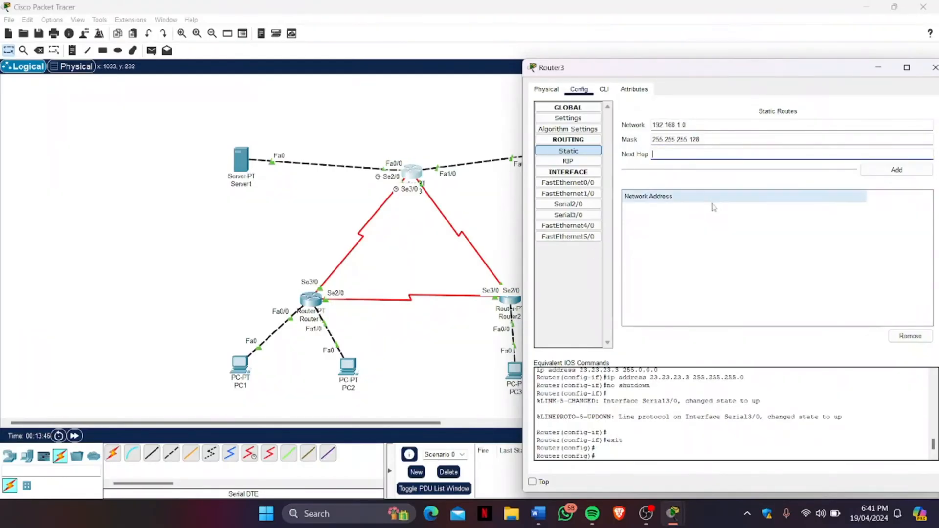
# - Switch to Word to check the Router 3 routing table, return to Packet Tracer and enter 12.12.12.1 as Router3's next hop
pyautogui.click(538, 513)
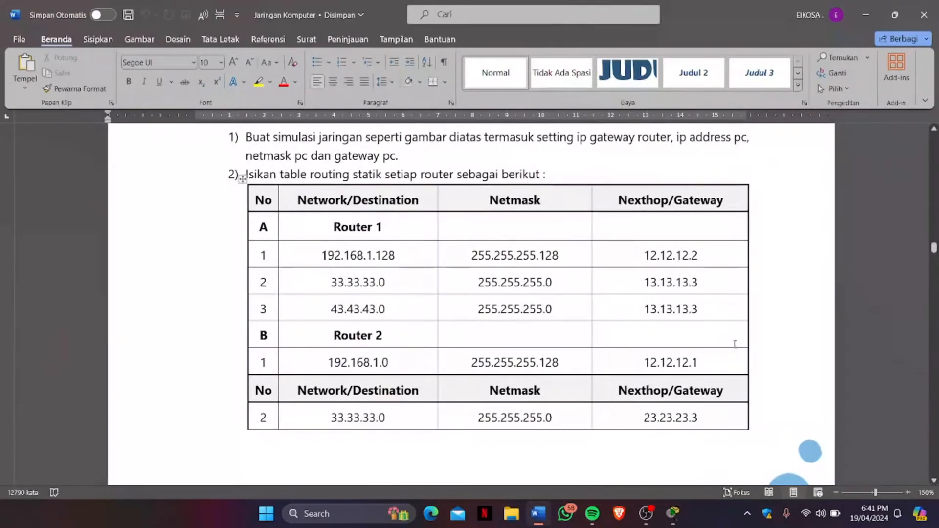
pyautogui.scroll(-5, 506, 394)
pyautogui.scroll(-3, 506, 394)
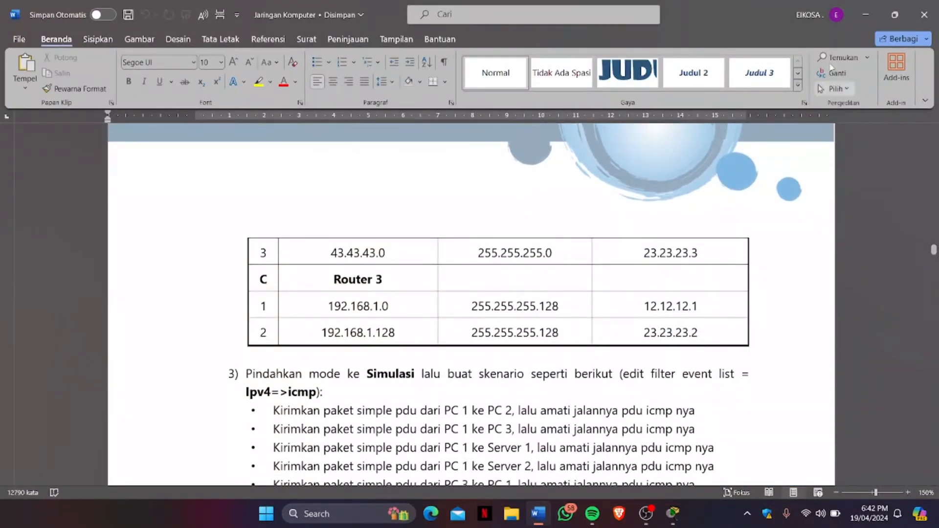
pyautogui.click(865, 15)
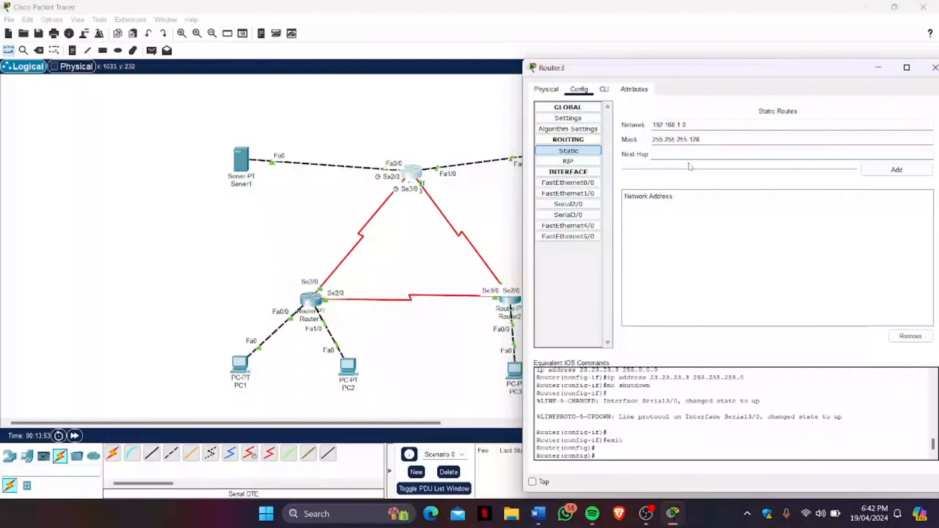
pyautogui.write('12.12.12.')
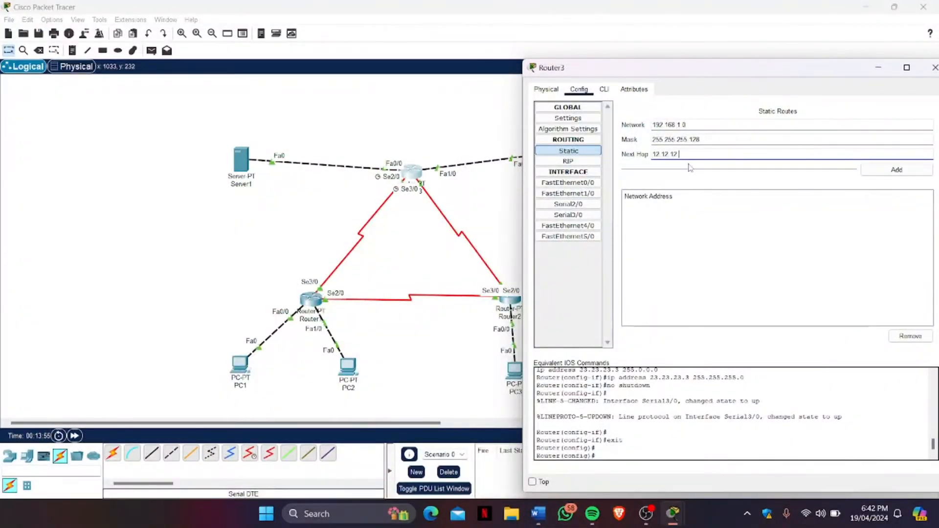
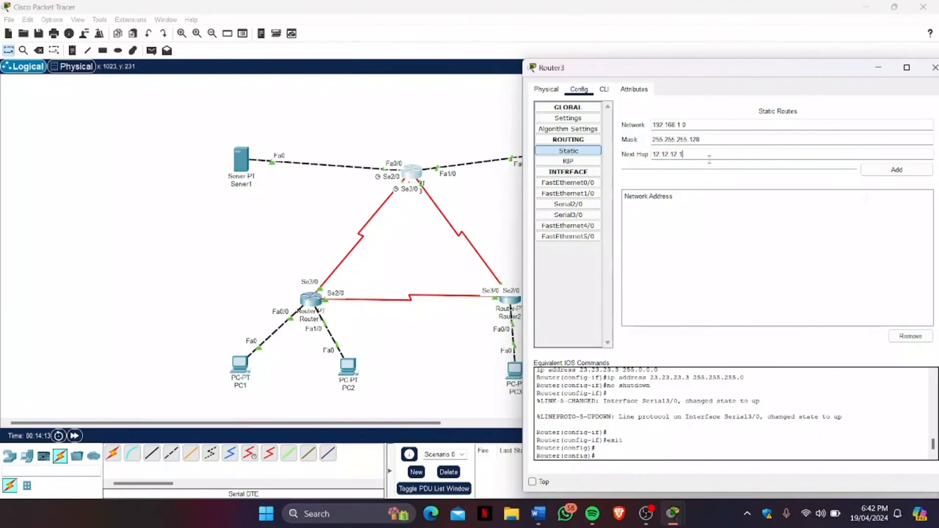
# - Change the next hop to 13.13.13.1 and add the static route to 192.168.1.0 on Router3
pyautogui.press('BackSpace')
pyautogui.press('BackSpace')
pyautogui.press('BackSpace')
pyautogui.press('BackSpace')
pyautogui.press('BackSpace')
pyautogui.press('BackSpace')
pyautogui.press('BackSpace')
pyautogui.press('BackSpace')
pyautogui.write('13')
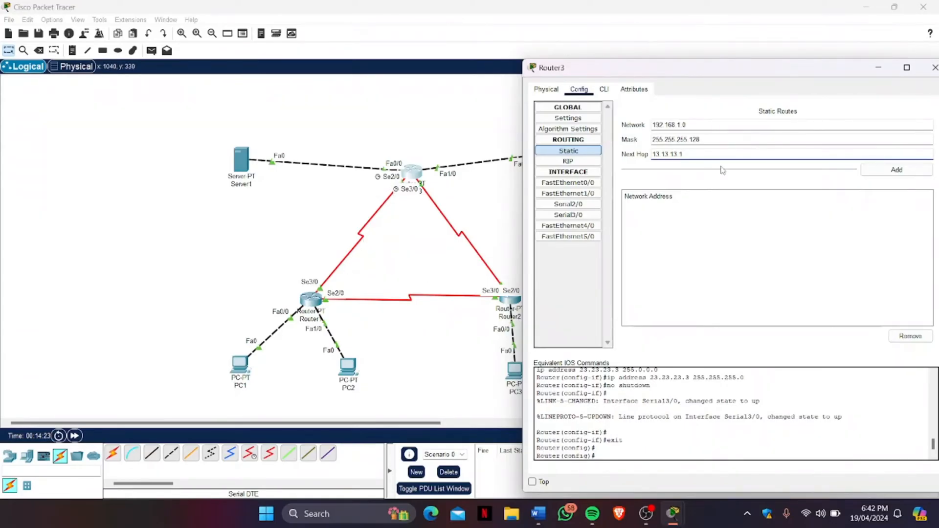
pyautogui.click(875, 170)
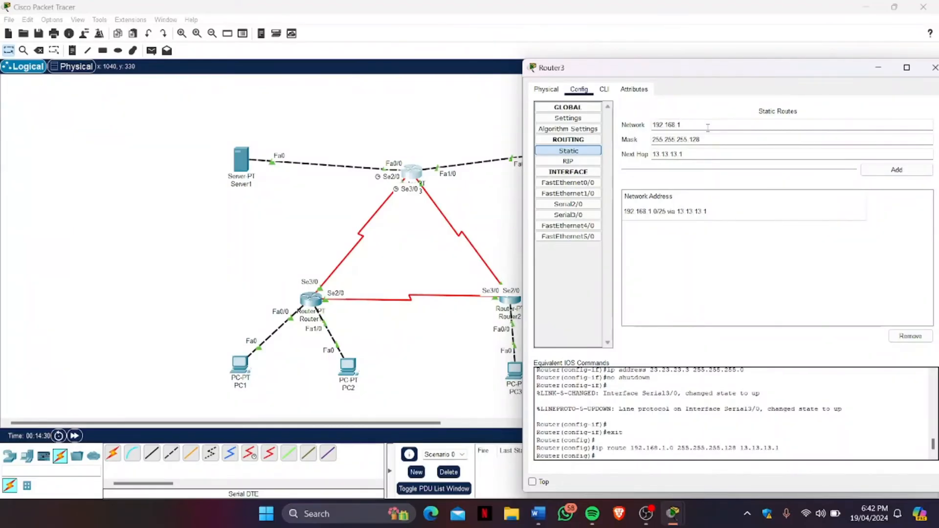
# - Add a static route on Router3 to 192.168.1.128 with mask 255.255.255.128 via 23.23.23.2 and close its window
pyautogui.write('128')
pyautogui.click(729, 152)
pyautogui.press('BackSpace')
pyautogui.press('BackSpace')
pyautogui.press('BackSpace')
pyautogui.press('BackSpace')
pyautogui.press('BackSpace')
pyautogui.press('BackSpace')
pyautogui.press('BackSpace')
pyautogui.press('BackSpace')
pyautogui.press('BackSpace')
pyautogui.write('23.23.23')
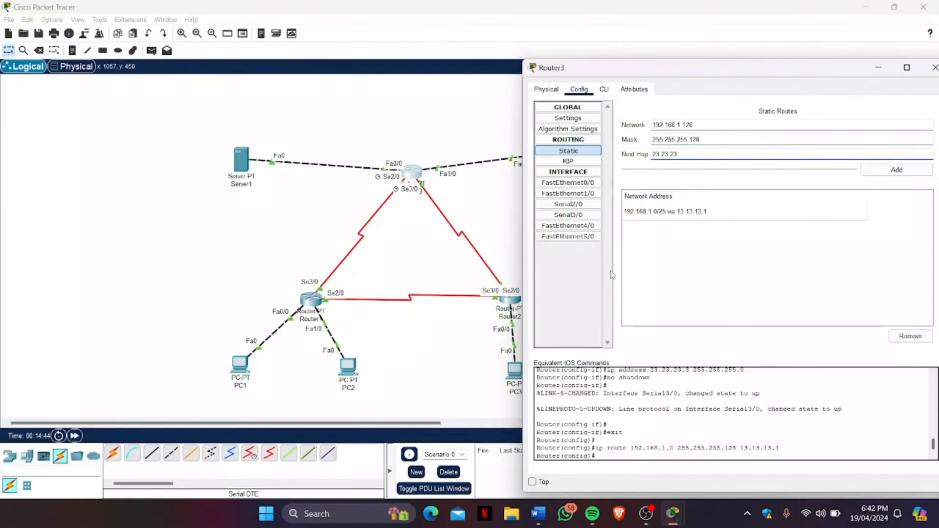
pyautogui.write('.2')
pyautogui.click(904, 175)
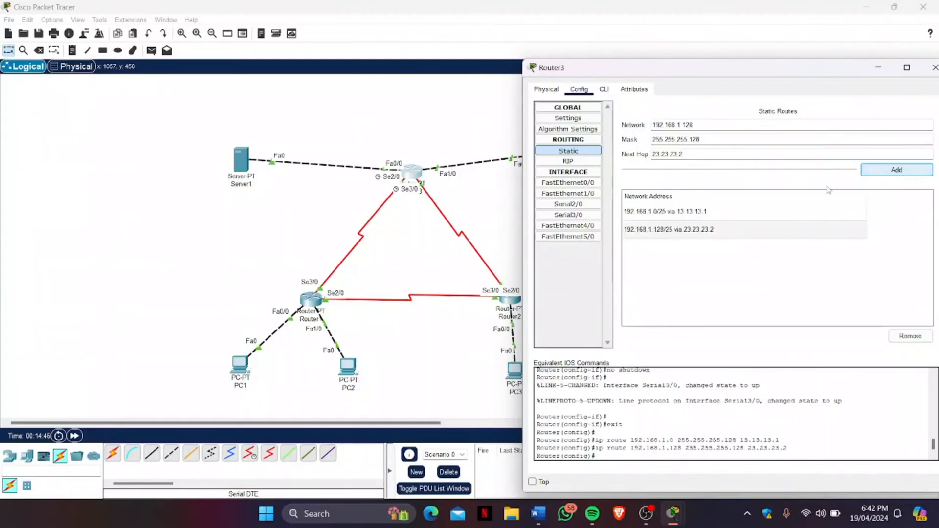
pyautogui.click(928, 69)
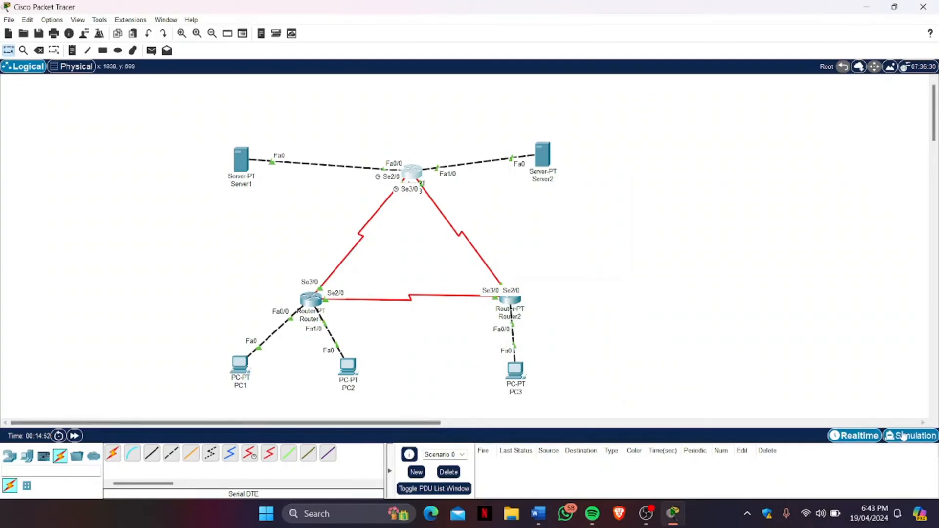
# - Switch to Simulation mode and limit the event list filters to ICMP only
pyautogui.click(904, 435)
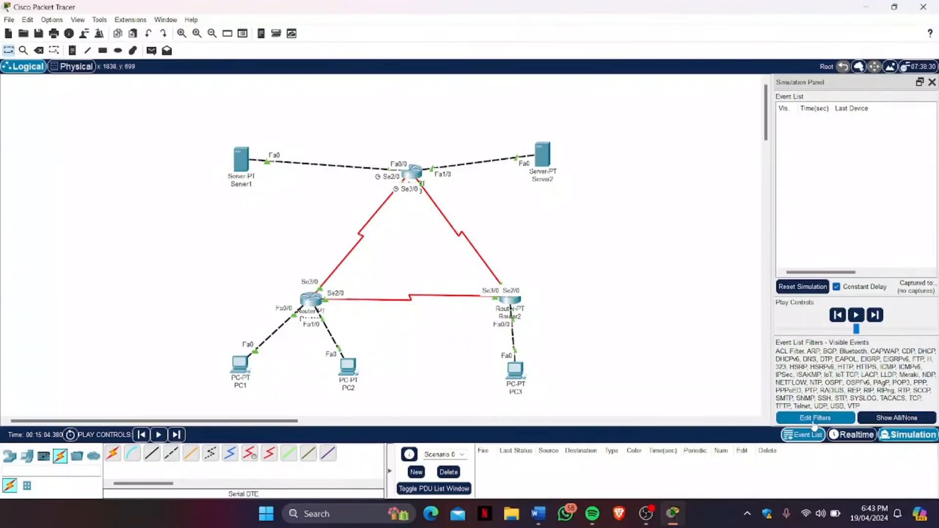
pyautogui.click(816, 419)
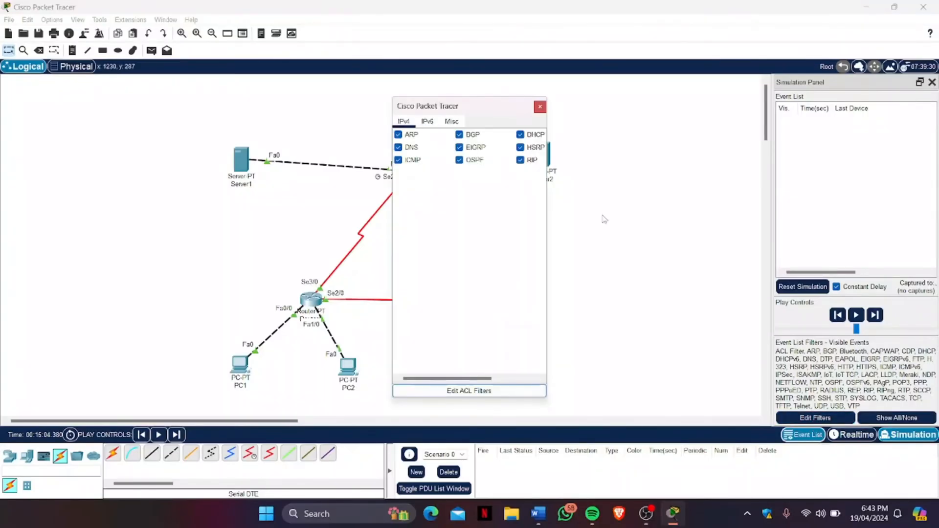
pyautogui.click(910, 423)
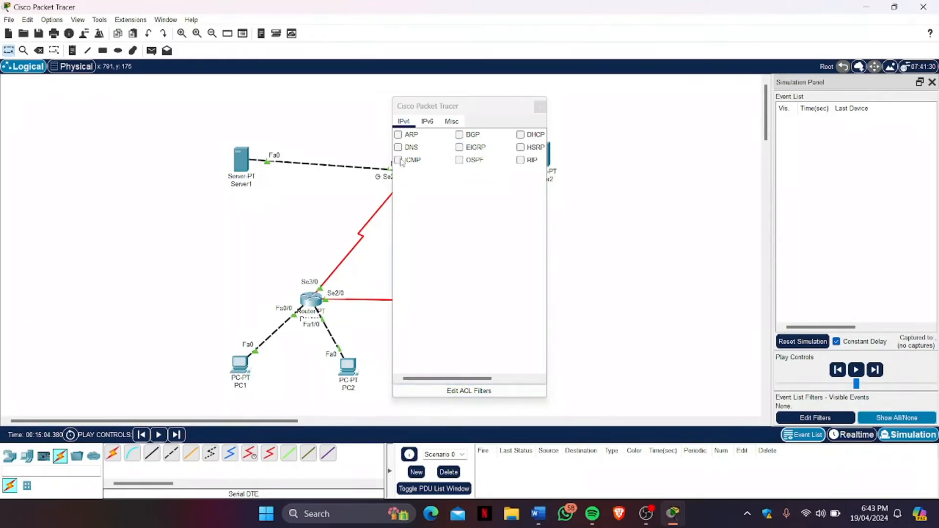
pyautogui.click(401, 162)
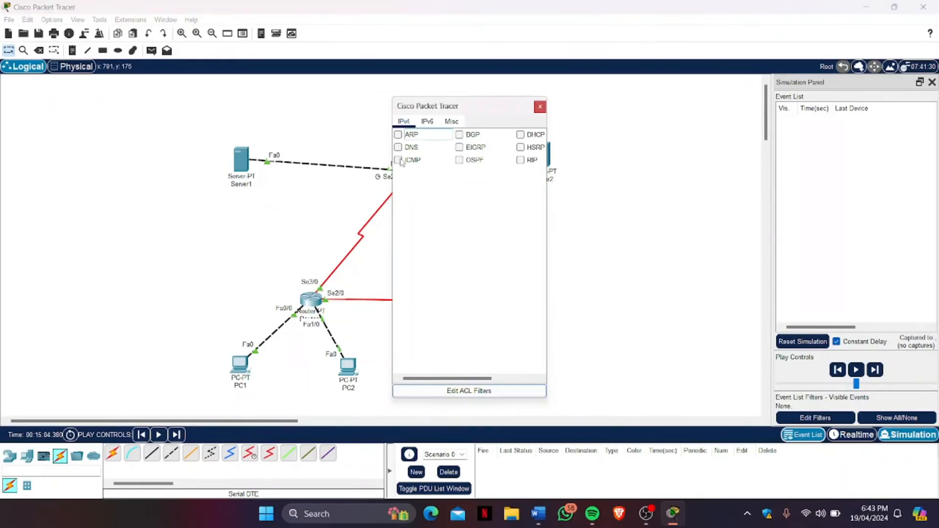
pyautogui.click(540, 111)
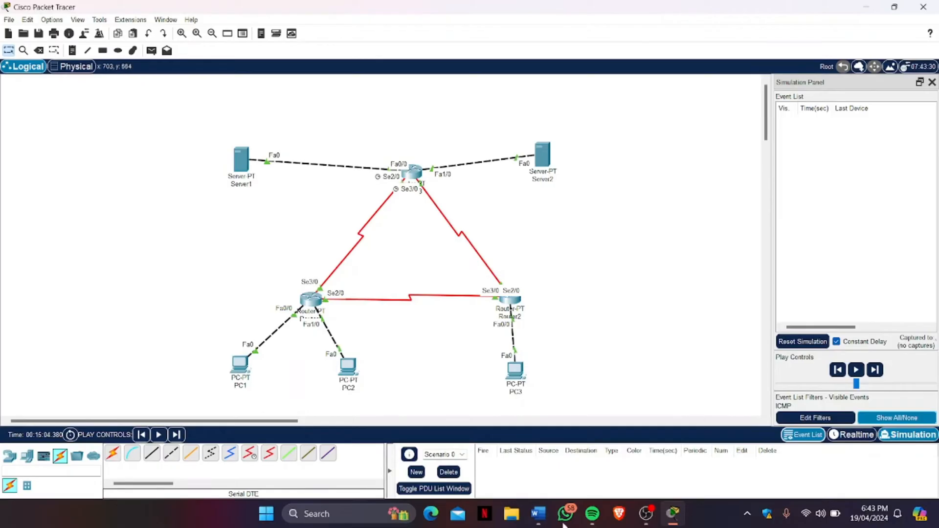
# - Switch to Word to read the list of simple PDU scenarios under point 3, and return to Packet Tracer
pyautogui.click(537, 511)
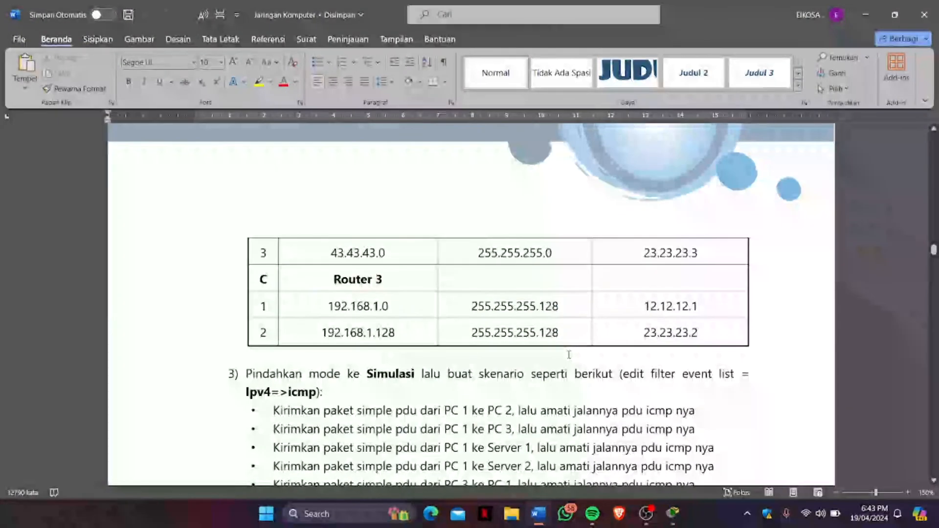
pyautogui.scroll(-5, 569, 355)
pyautogui.scroll(1, 569, 354)
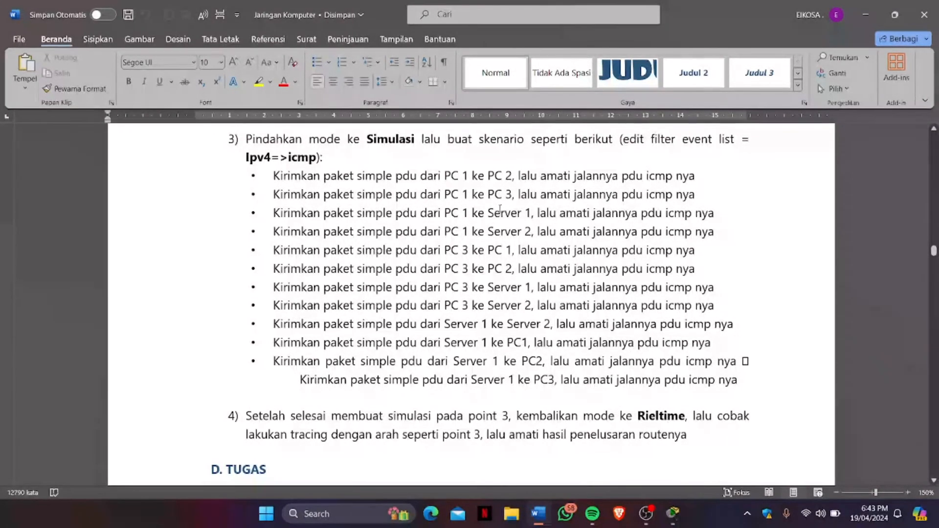
pyautogui.click(865, 14)
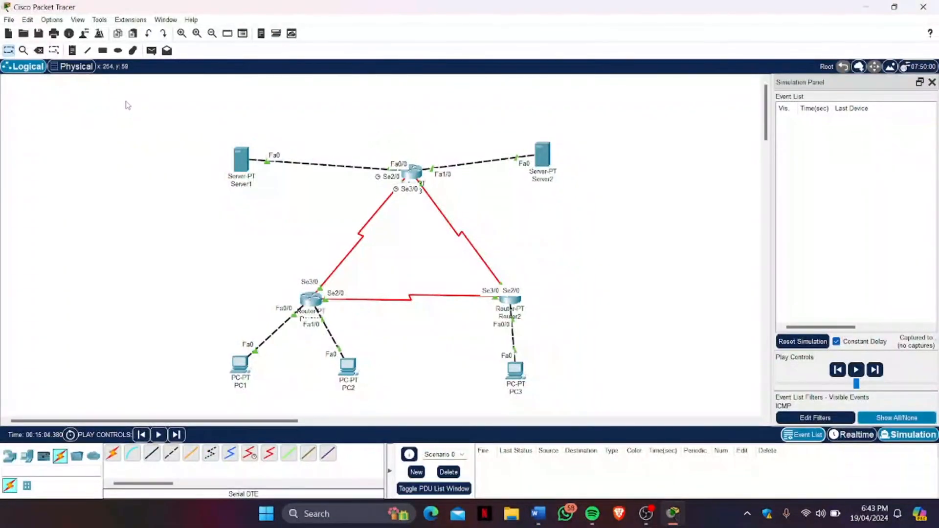
# - Send a simple PDU from PC1 to PC2 and advance the simulation event by event
pyautogui.click(152, 50)
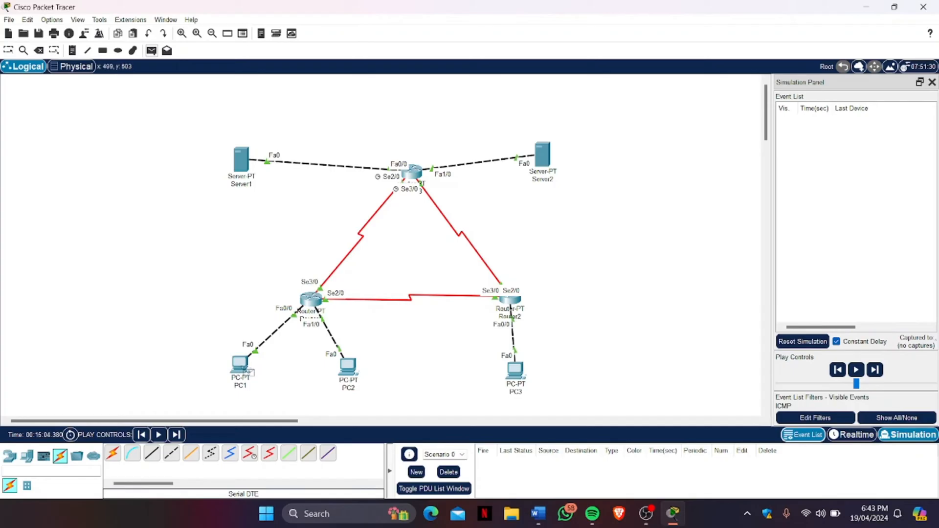
pyautogui.click(242, 366)
pyautogui.click(349, 367)
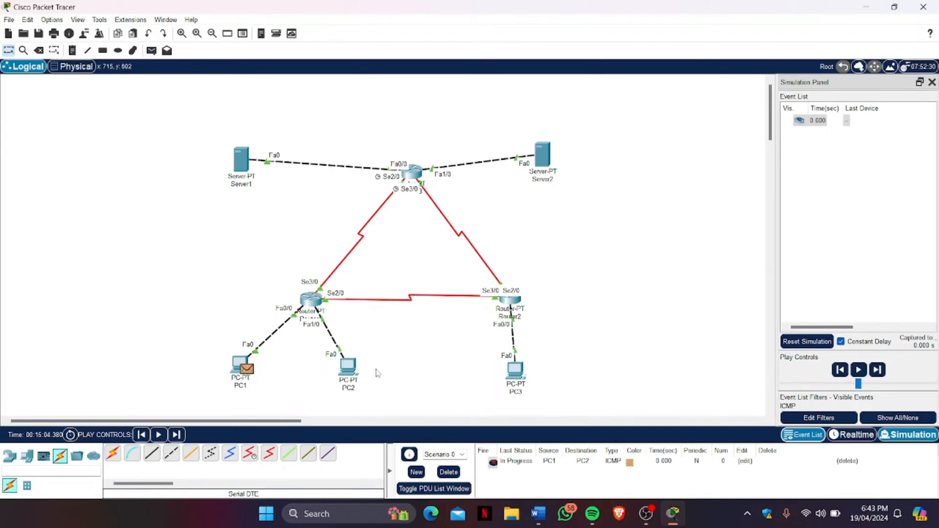
pyautogui.click(878, 371)
pyautogui.click(878, 371)
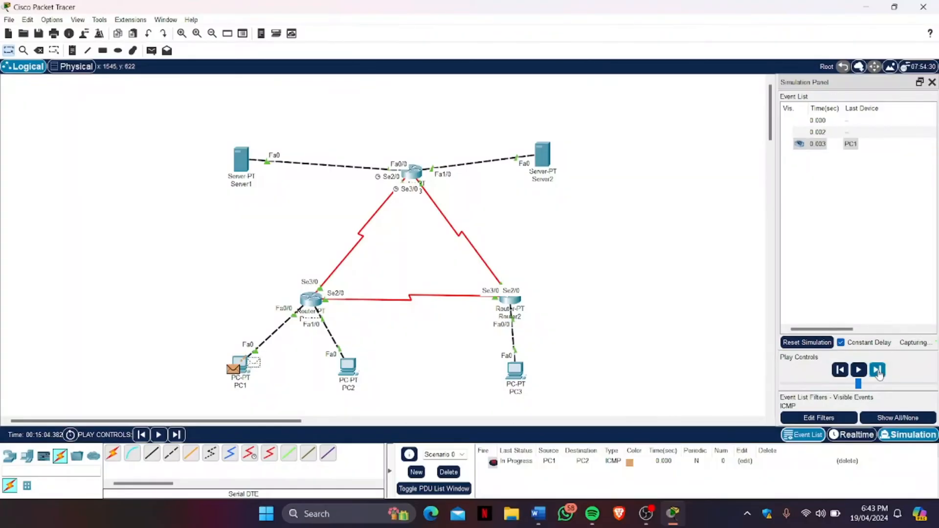
pyautogui.click(877, 370)
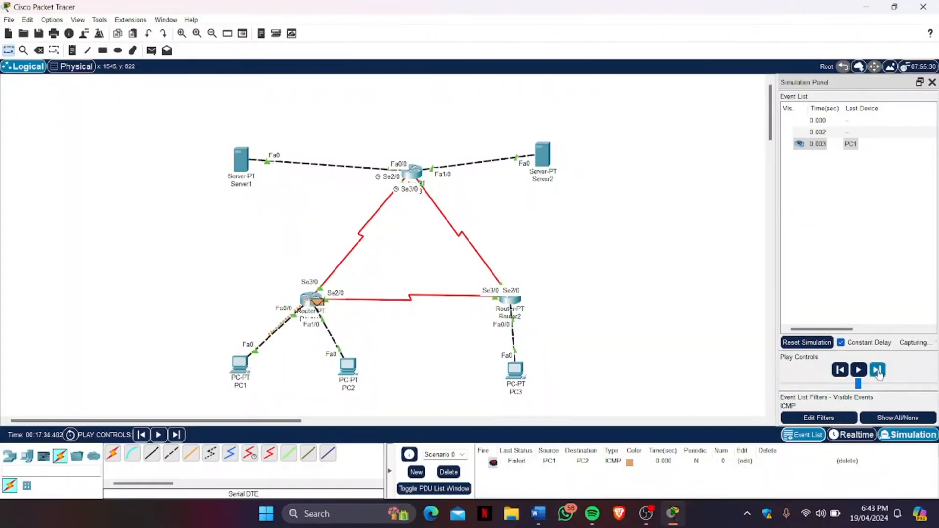
pyautogui.click(879, 373)
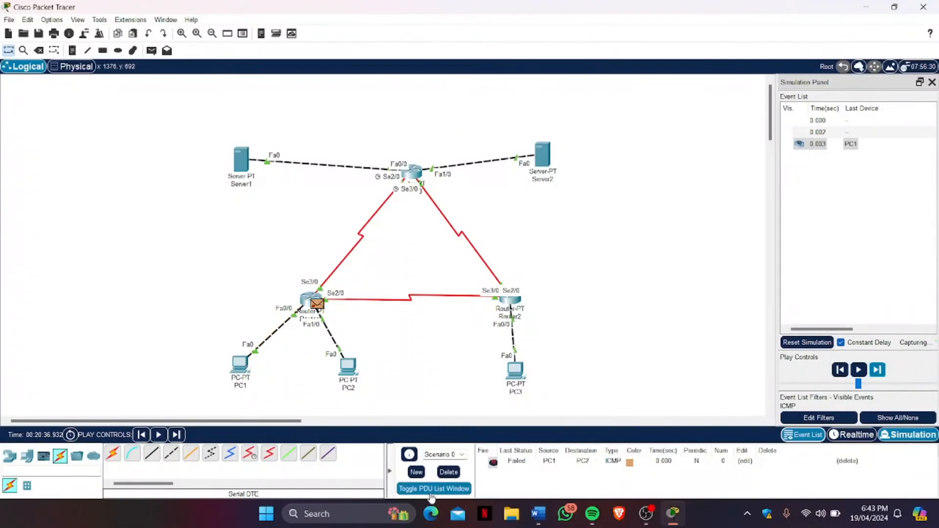
# - Delete the current scenario, resend a simple PDU from PC1 to PC2 and step through its full round trip
pyautogui.click(448, 473)
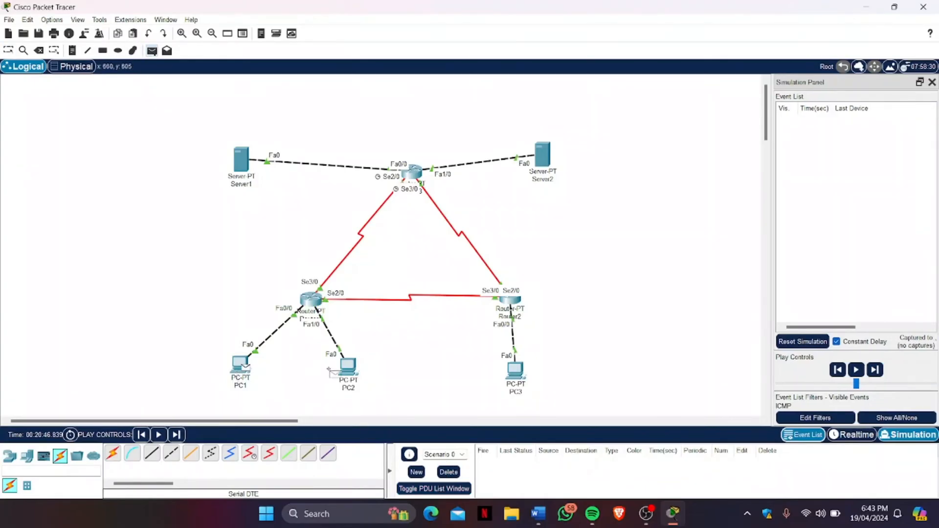
pyautogui.click(348, 371)
pyautogui.click(879, 371)
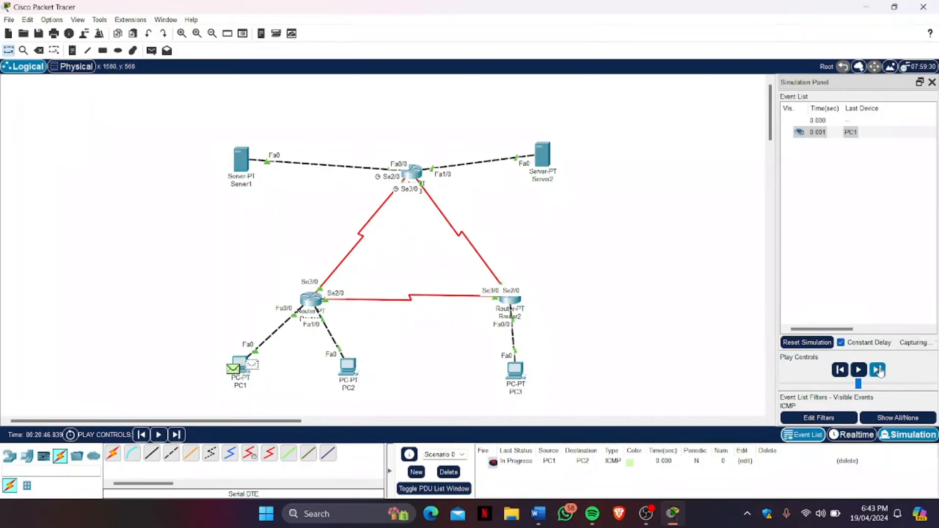
pyautogui.click(880, 372)
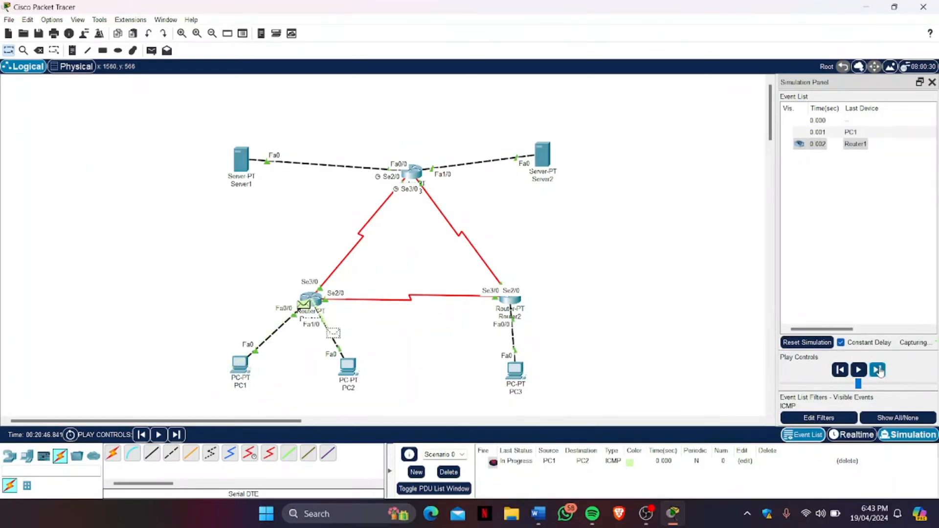
pyautogui.click(880, 372)
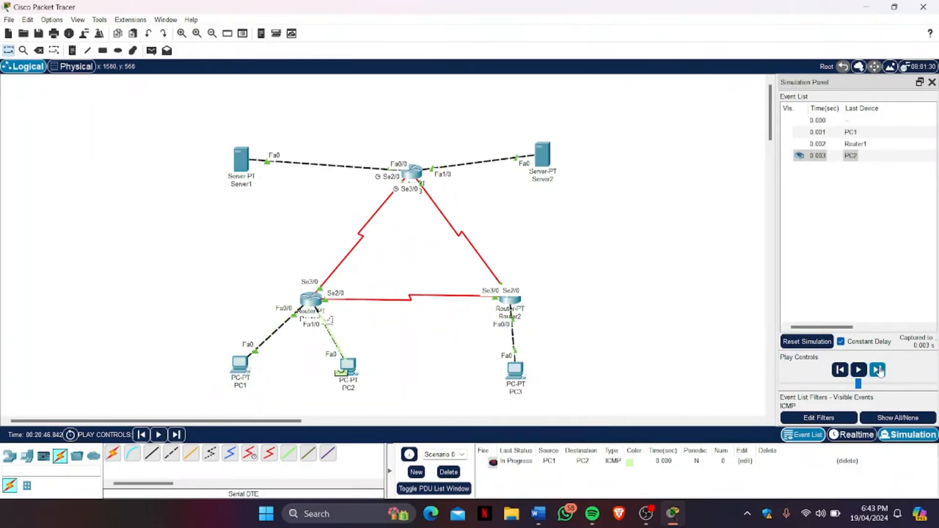
pyautogui.click(879, 372)
pyautogui.click(880, 372)
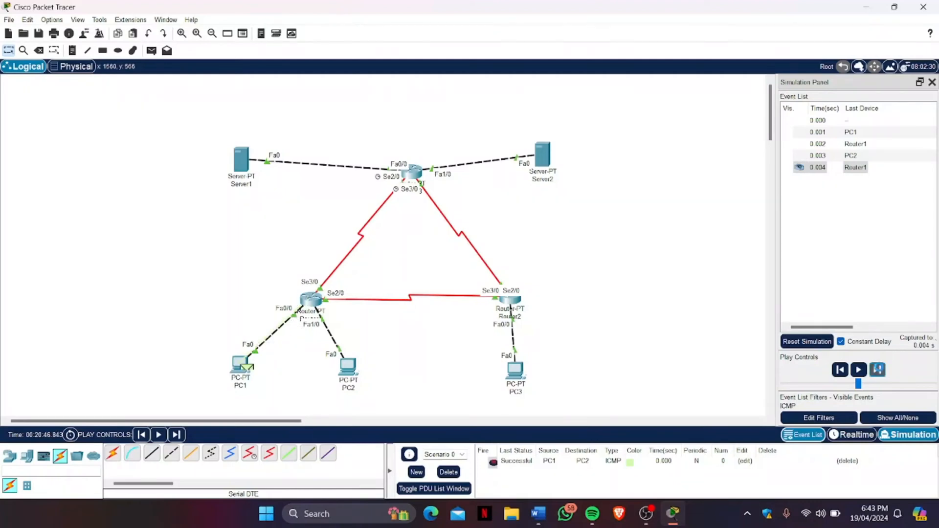
# - Clear the PC1-to-PC2 scenario, send a simple PDU from PC1 to PC3 and step through its events
pyautogui.click(449, 473)
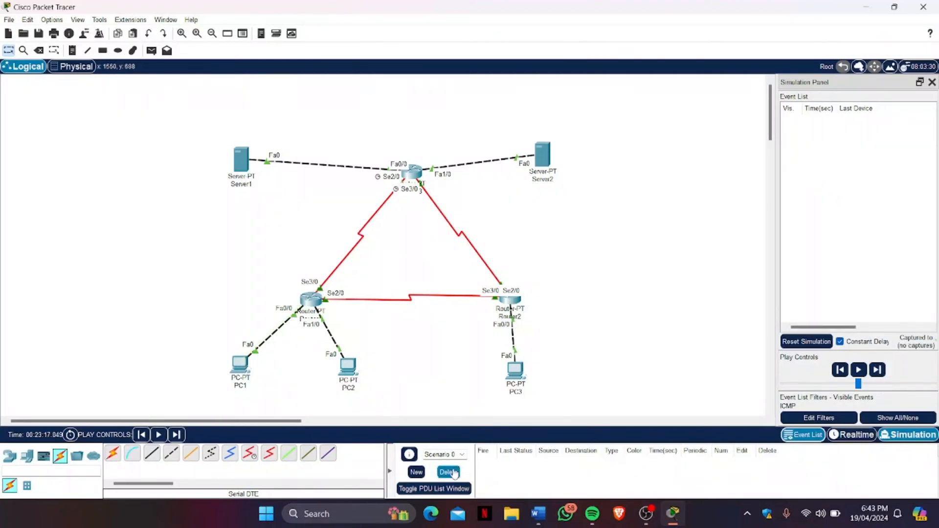
pyautogui.click(152, 51)
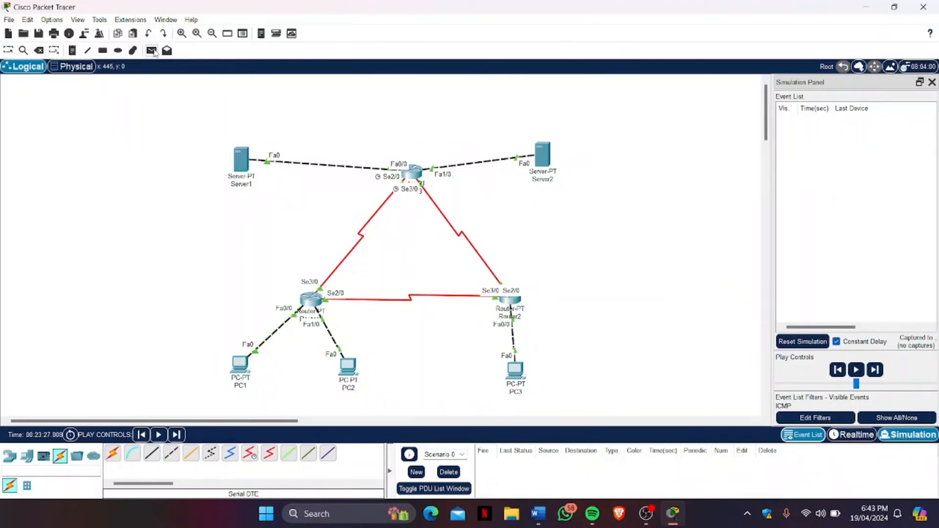
pyautogui.click(240, 373)
pyautogui.click(515, 371)
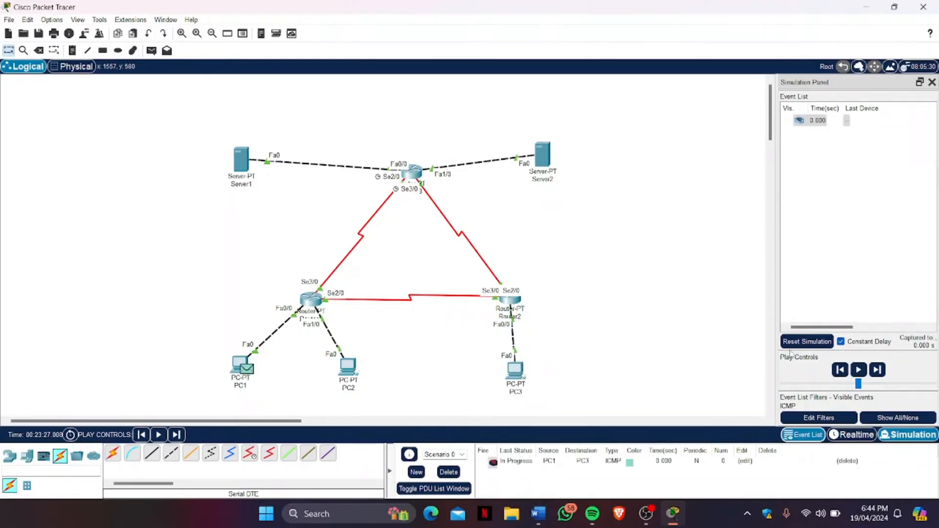
pyautogui.click(878, 370)
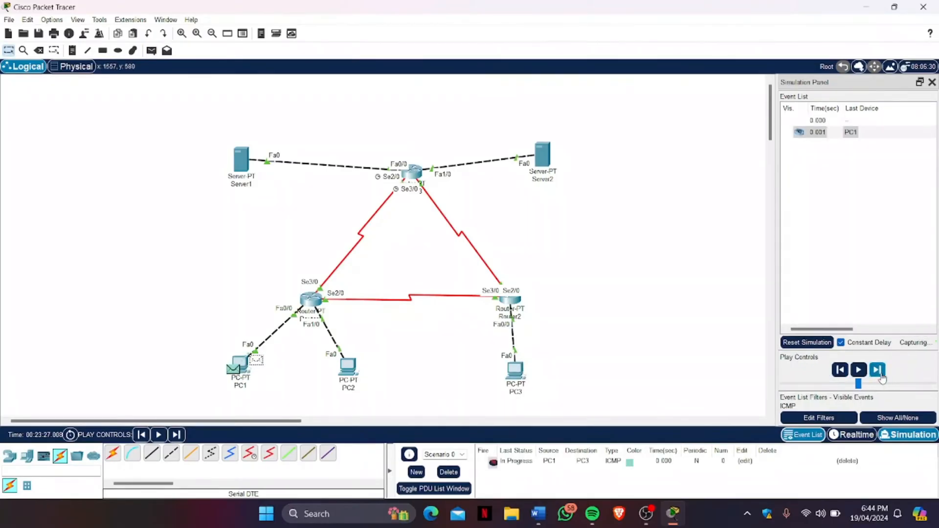
pyautogui.click(880, 374)
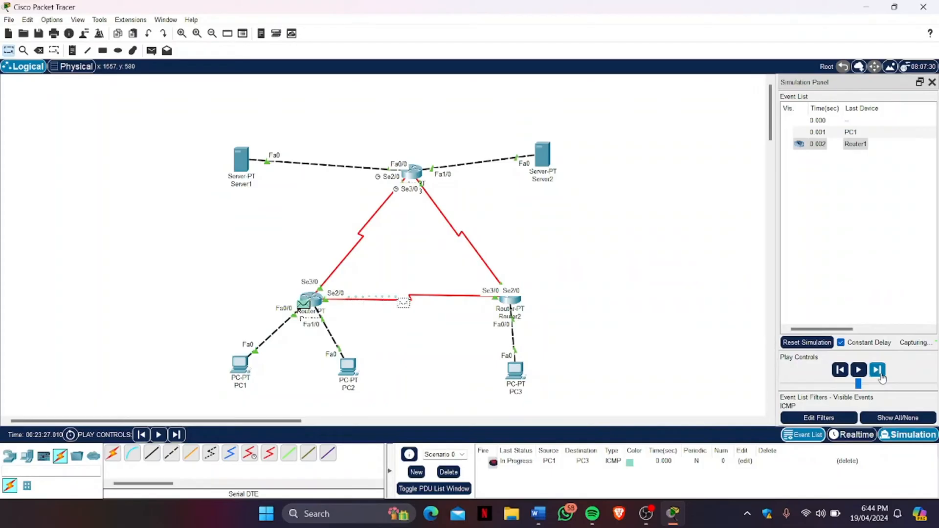
pyautogui.click(878, 370)
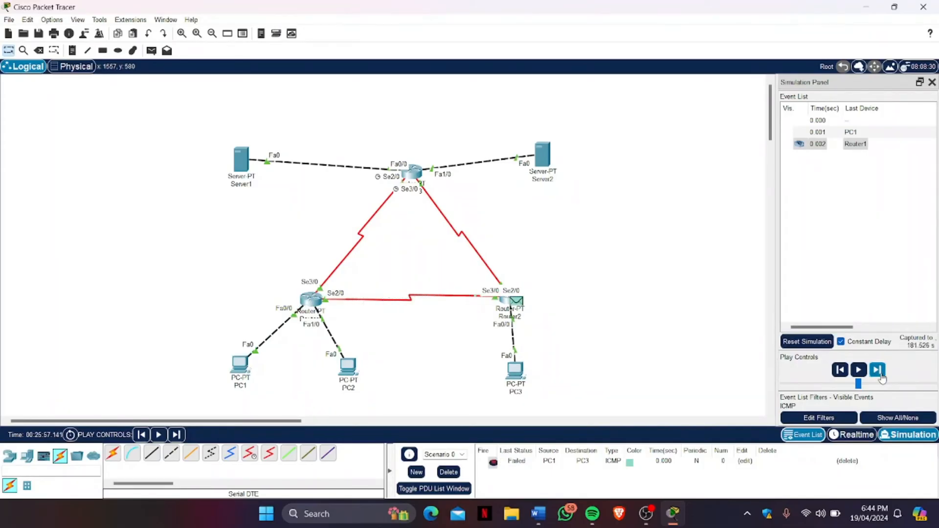
# - Delete the scenario, repeat the simple PDU from PC1 to PC3 and step it through to the reply at PC1
pyautogui.click(449, 471)
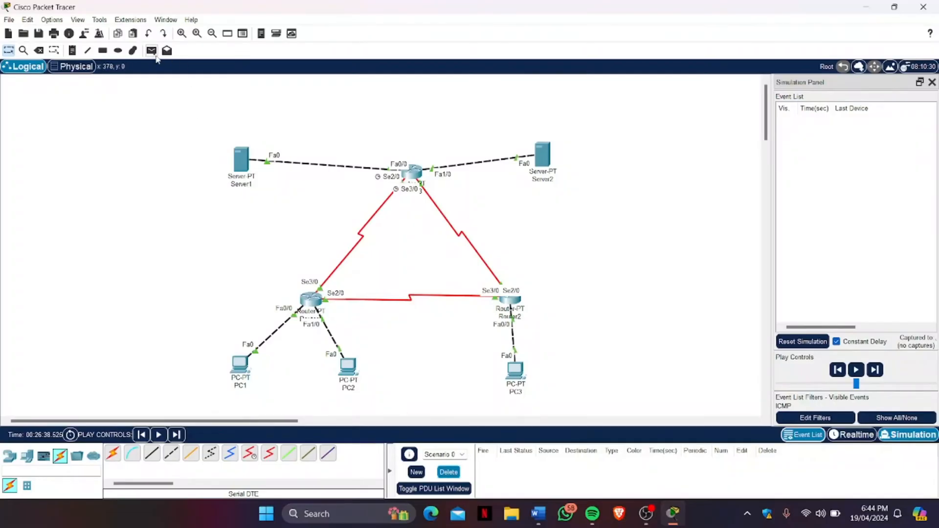
pyautogui.click(152, 51)
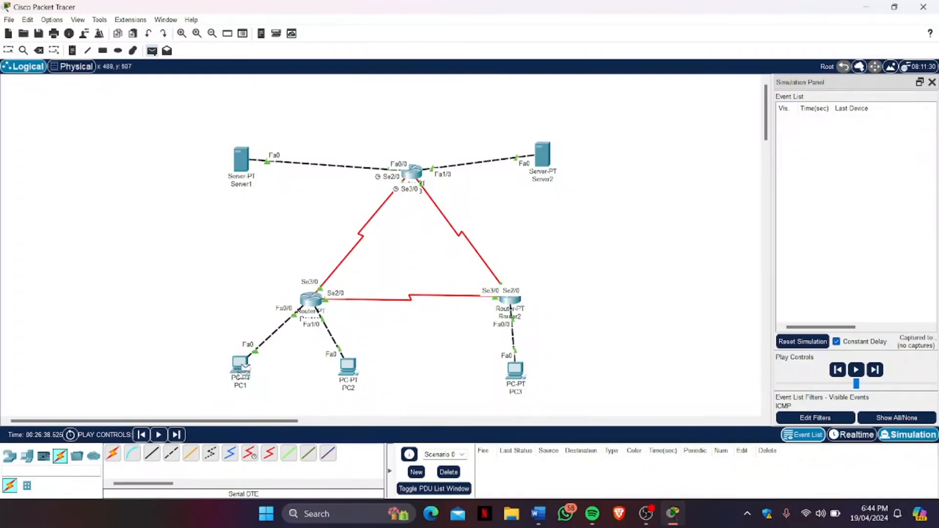
pyautogui.click(515, 371)
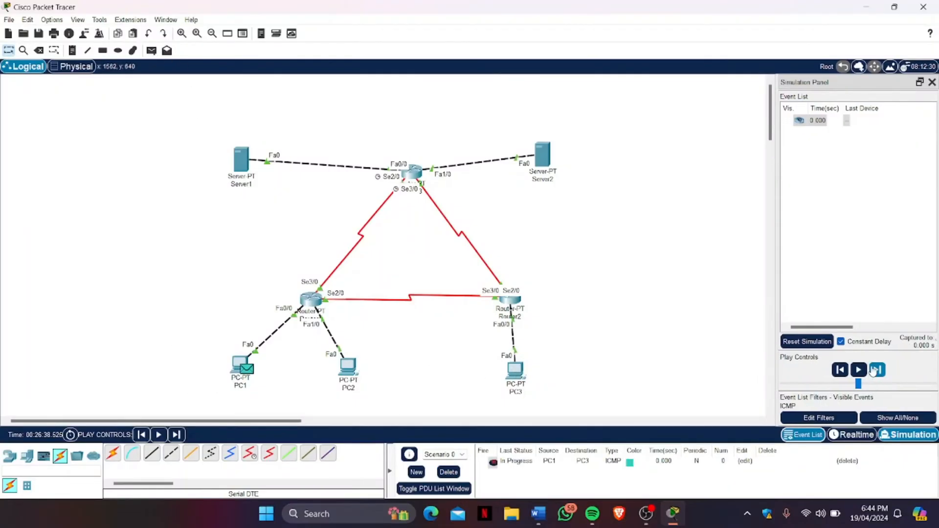
pyautogui.click(875, 370)
pyautogui.click(875, 370)
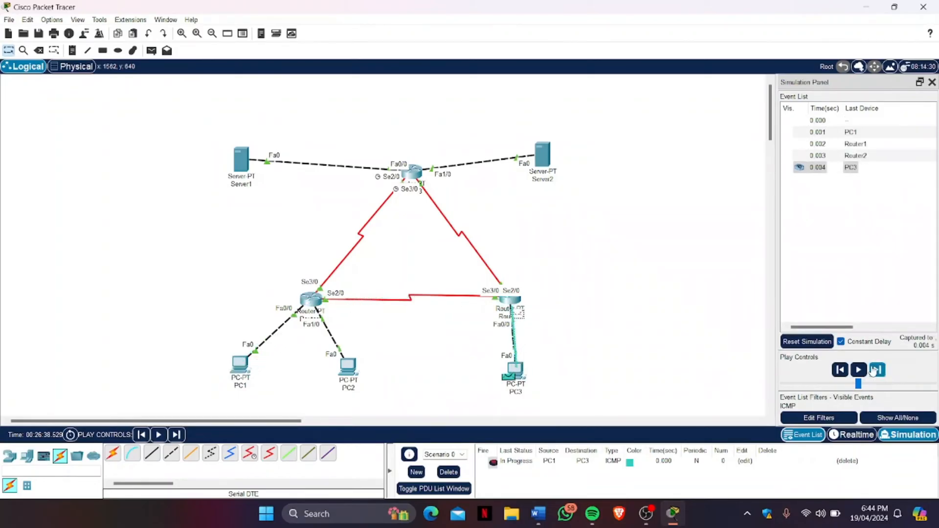
pyautogui.click(875, 370)
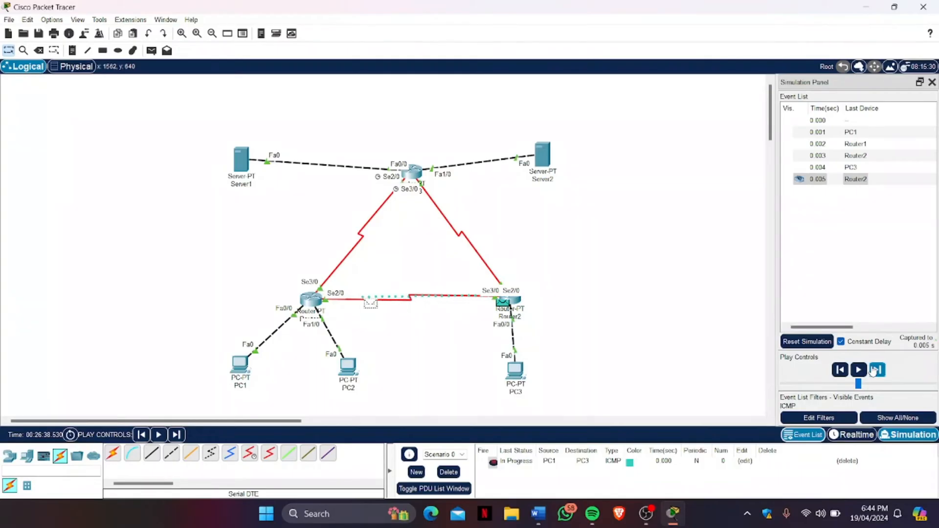
pyautogui.click(876, 370)
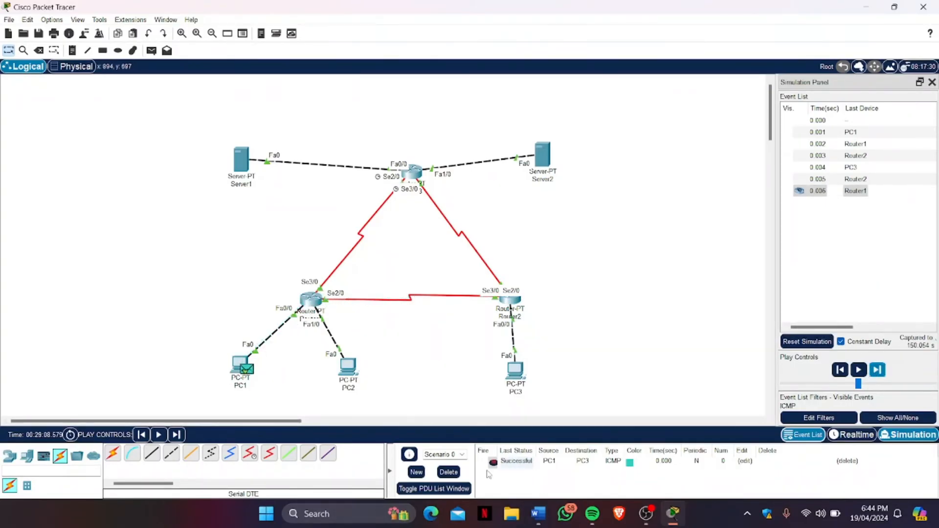
# - Delete the PC1-to-PC3 scenario, send a simple PDU from PC1 to Server1 and advance the simulation event by event
pyautogui.click(447, 472)
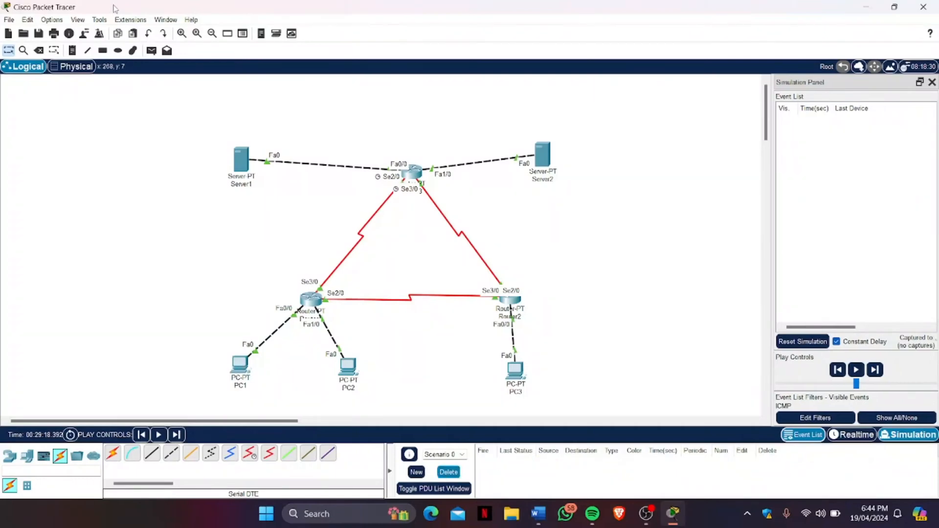
pyautogui.click(151, 50)
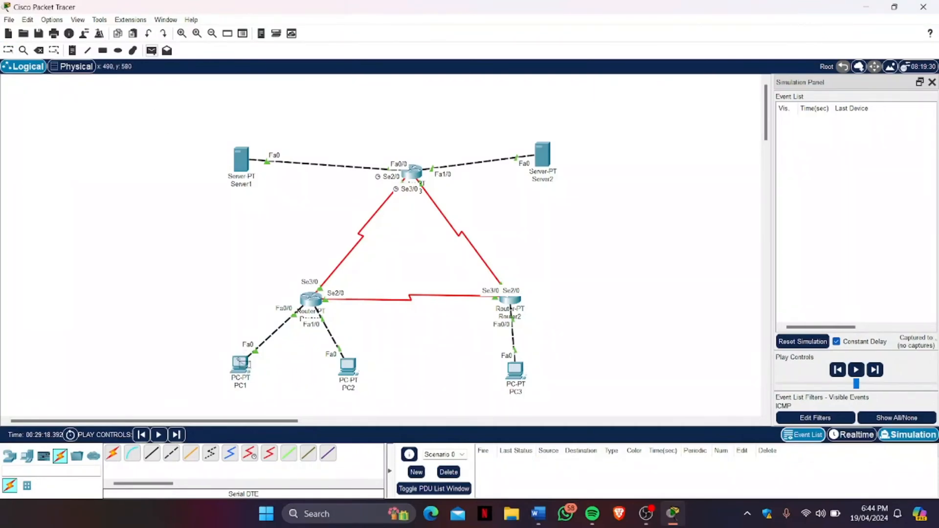
pyautogui.click(240, 363)
pyautogui.click(242, 159)
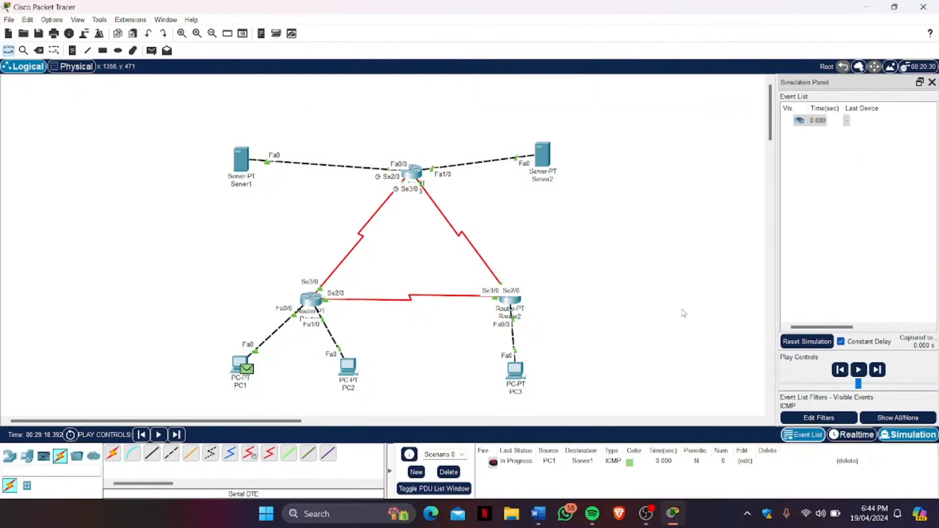
pyautogui.click(876, 372)
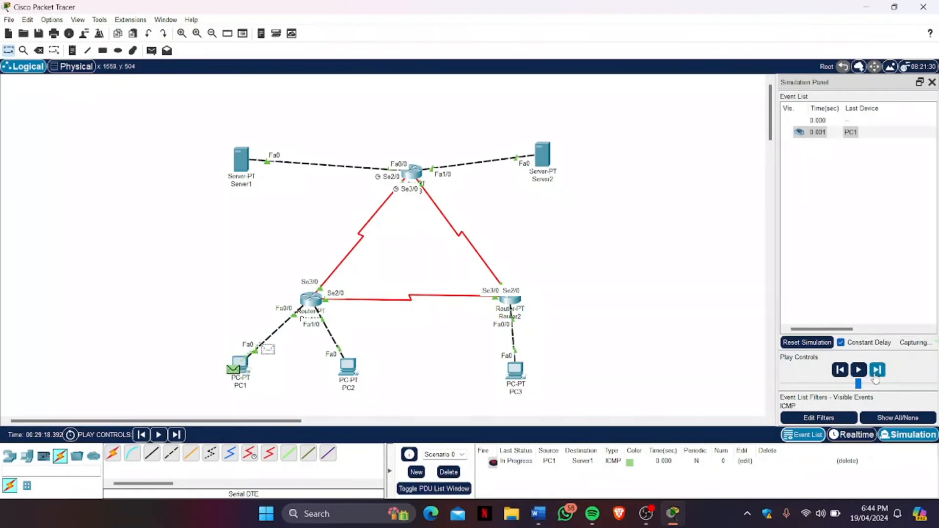
pyautogui.click(875, 377)
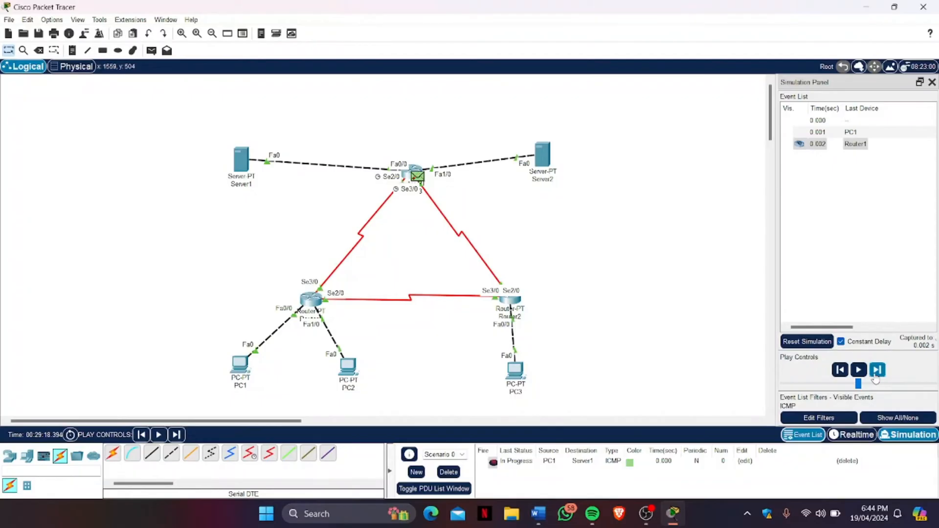
pyautogui.click(875, 376)
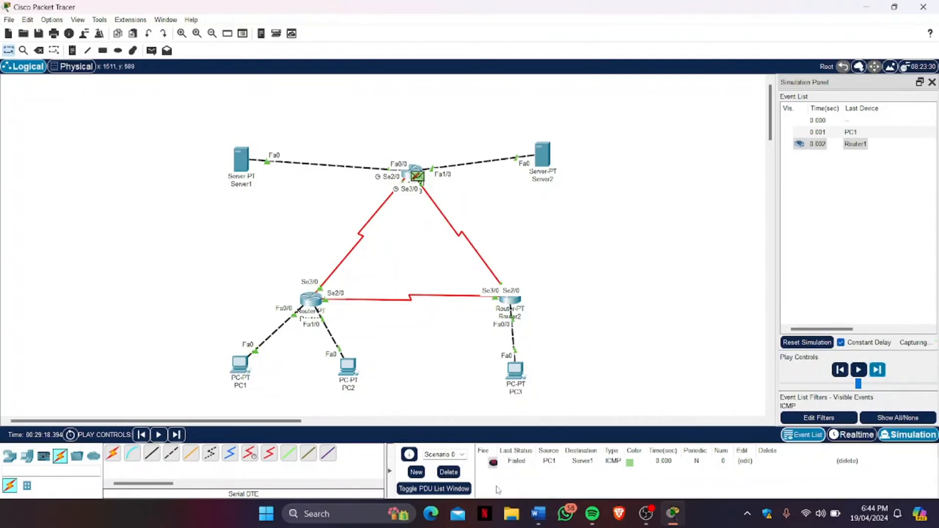
# - Delete the scenario, resend the simple PDU from PC1 to Server1 and step it through to the reply at PC1
pyautogui.click(448, 472)
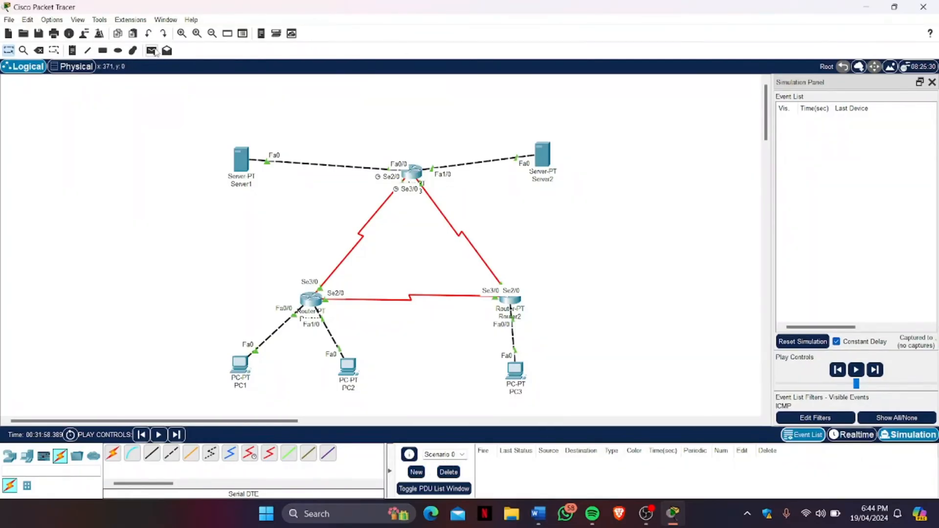
pyautogui.click(151, 51)
pyautogui.click(242, 366)
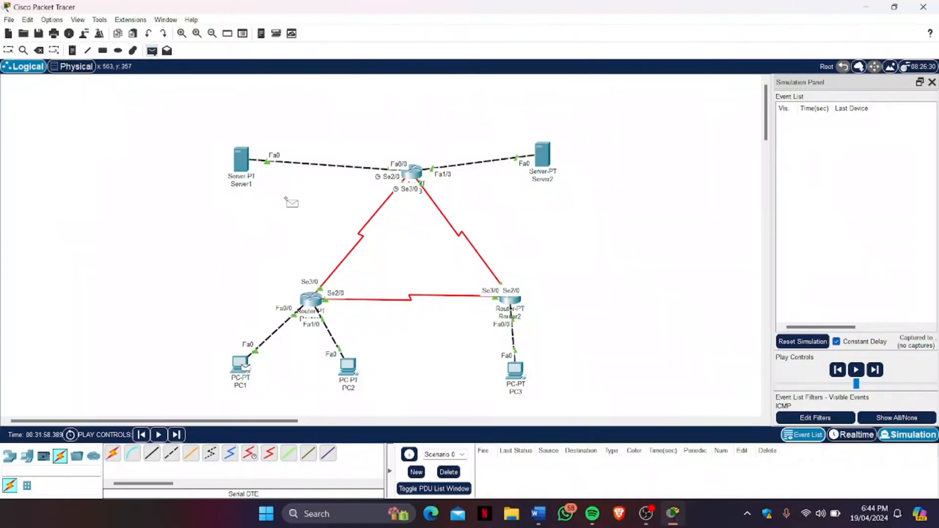
pyautogui.click(247, 161)
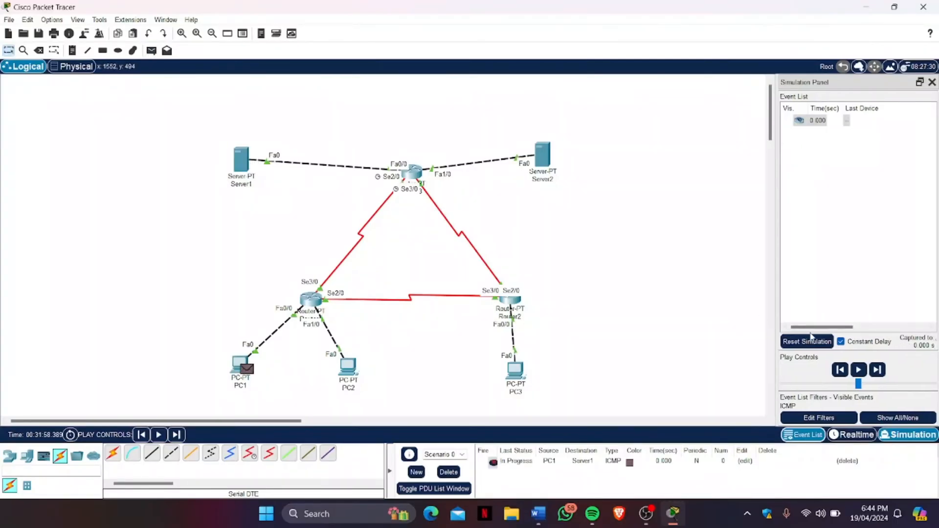
pyautogui.click(878, 369)
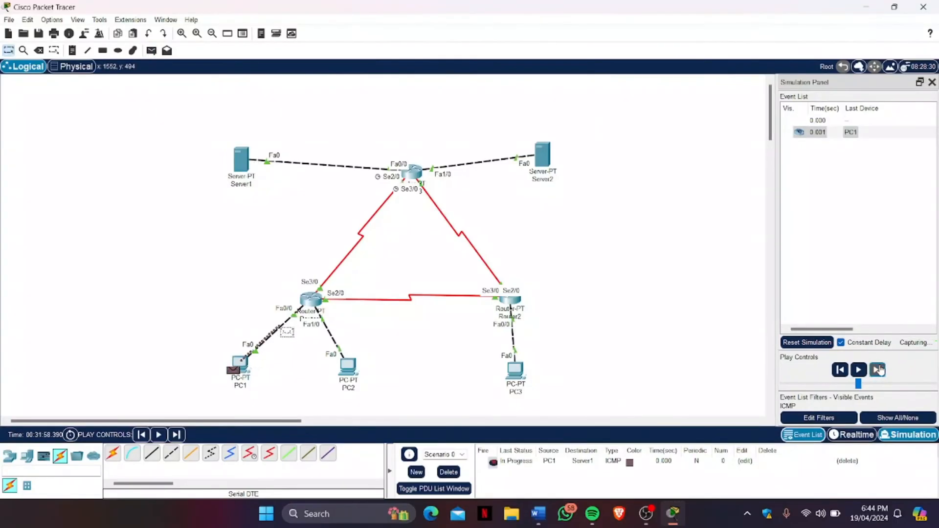
pyautogui.click(878, 370)
pyautogui.click(878, 370)
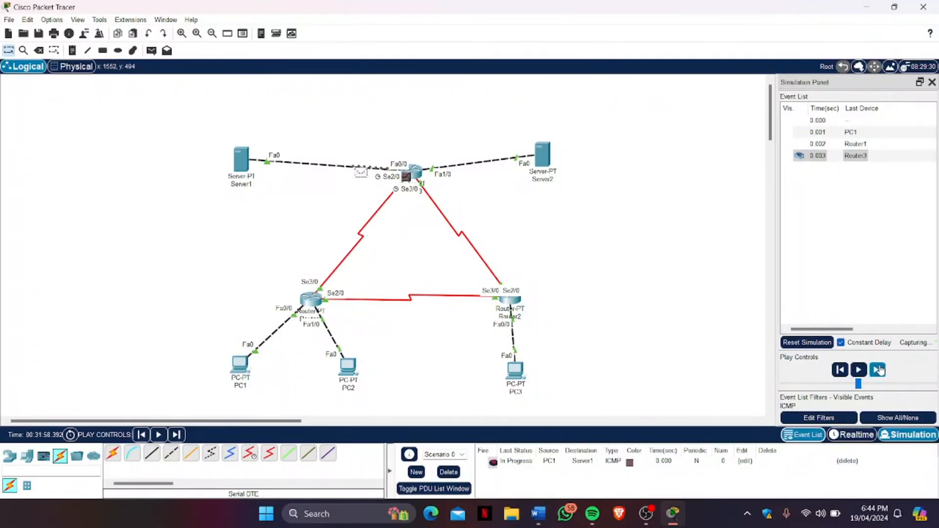
pyautogui.click(878, 370)
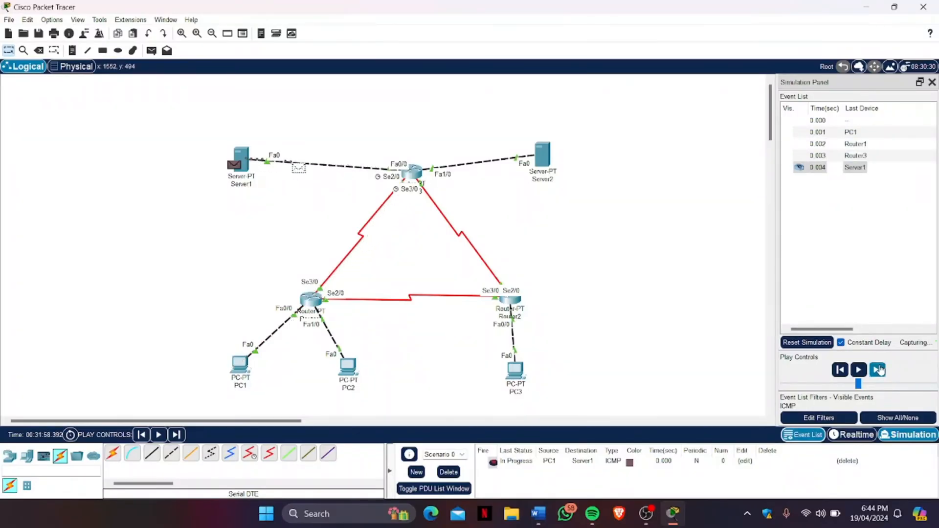
pyautogui.click(878, 370)
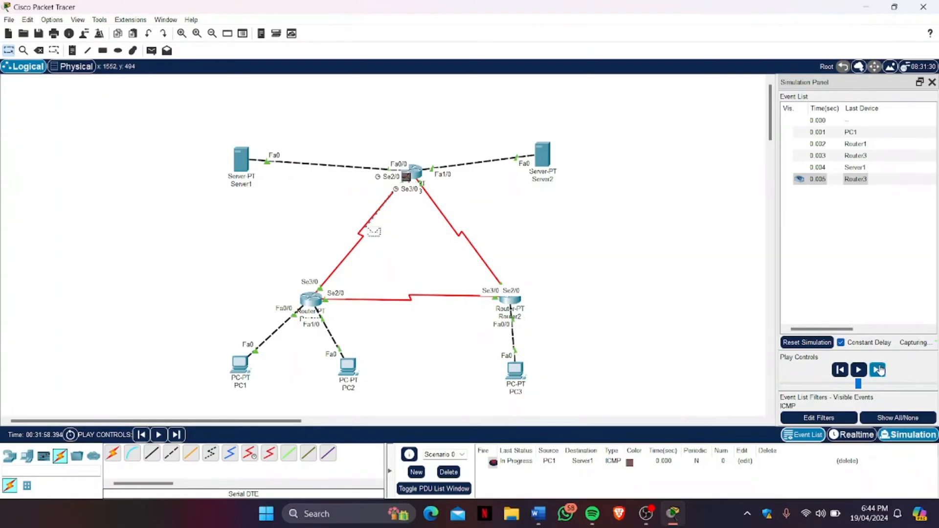
pyautogui.click(877, 370)
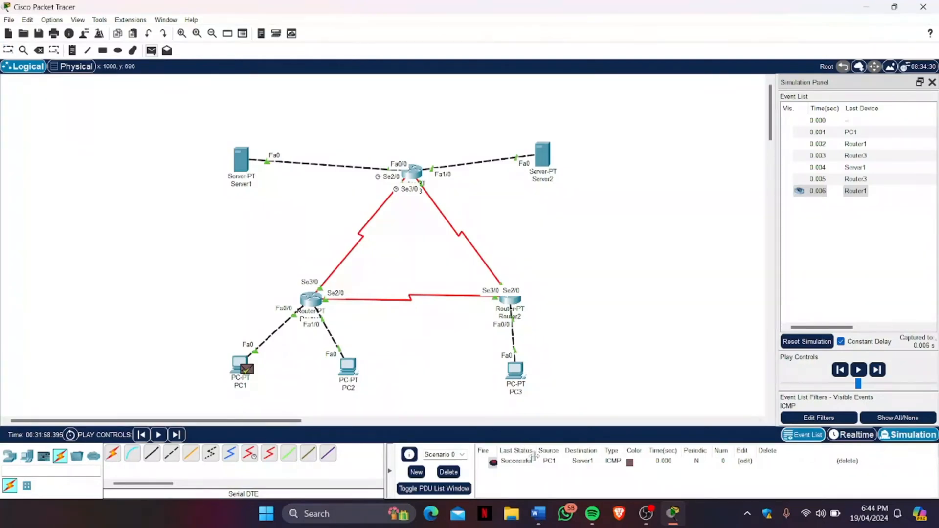
# - Clear the PC1-to-Server1 scenario, send a simple PDU from PC1 to Server2 and advance through its events
pyautogui.click(449, 472)
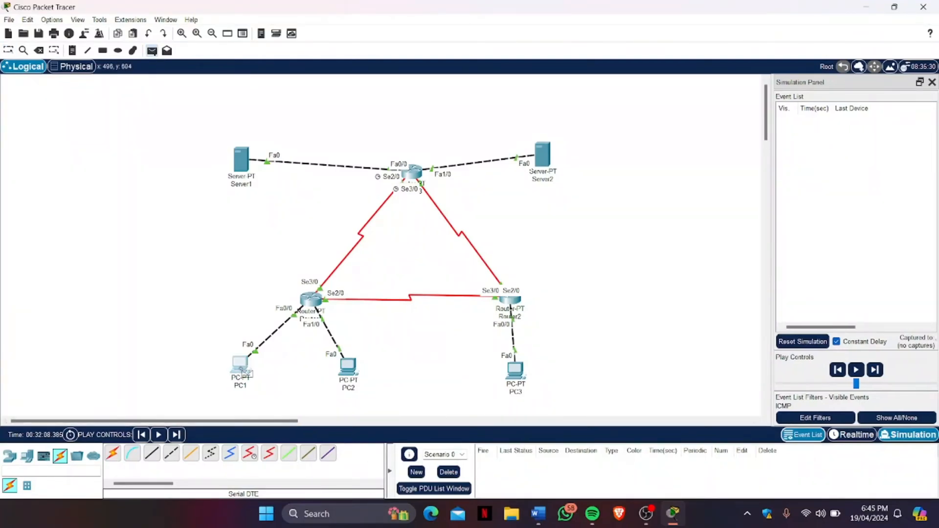
pyautogui.click(244, 369)
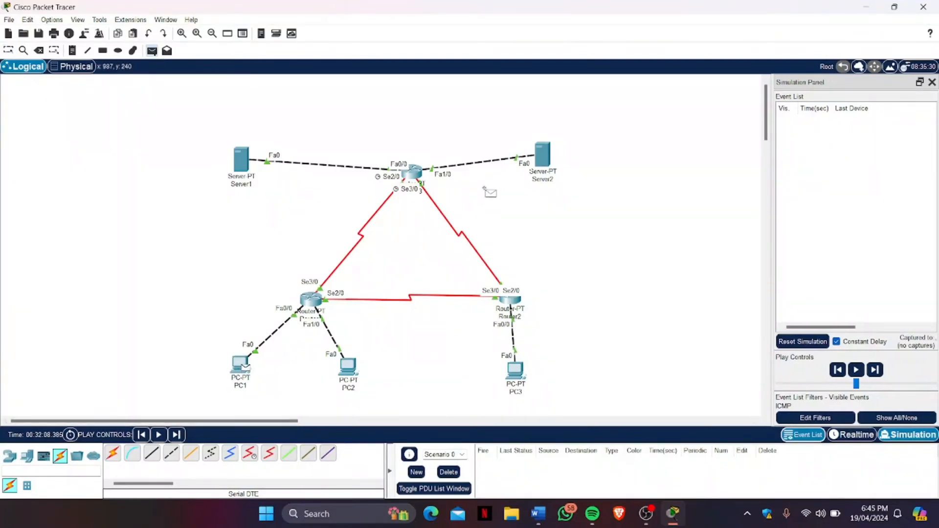
pyautogui.click(536, 157)
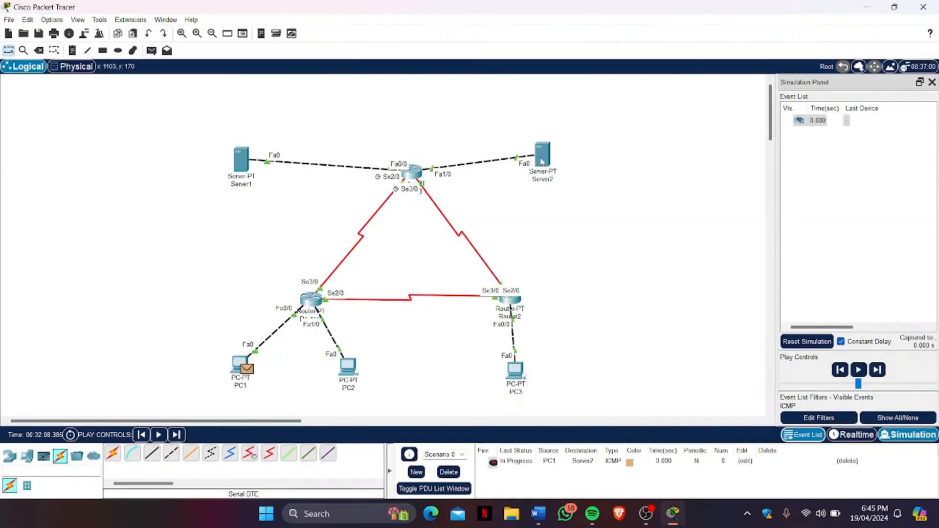
pyautogui.click(875, 375)
pyautogui.click(876, 375)
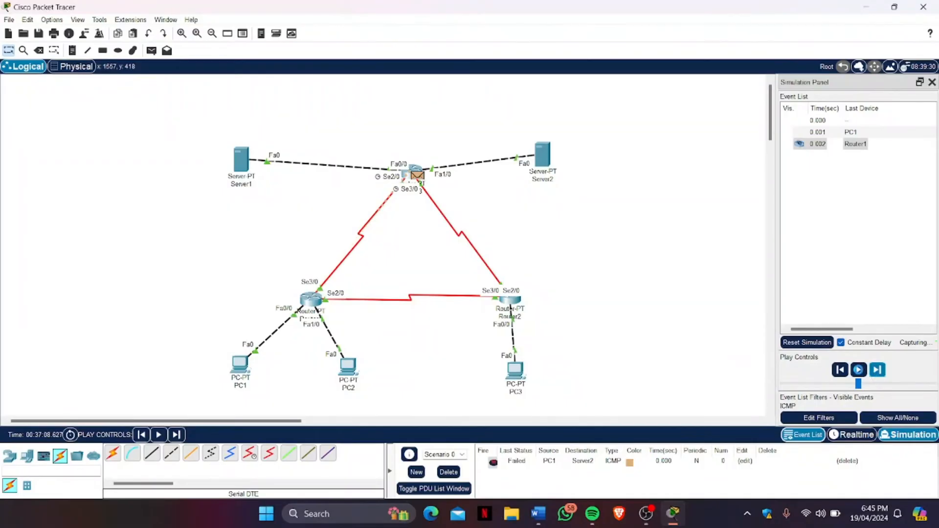
# - Delete the scenario, repeat the simple PDU from PC1 to Server2 and step through its full round trip
pyautogui.click(448, 472)
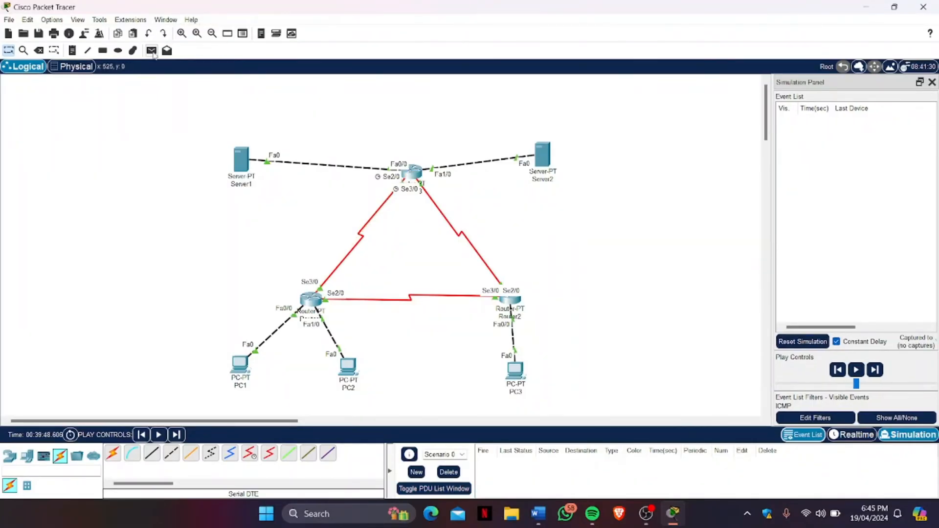
pyautogui.click(240, 364)
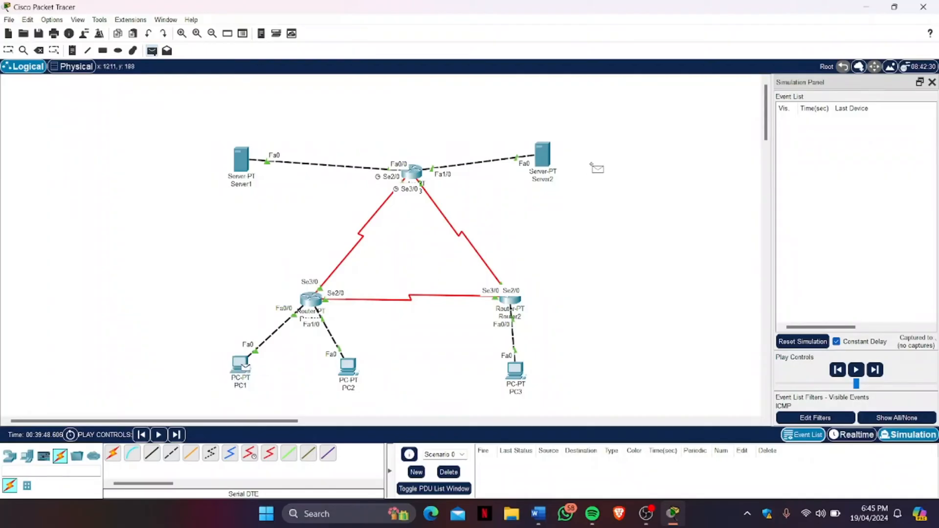
pyautogui.click(554, 162)
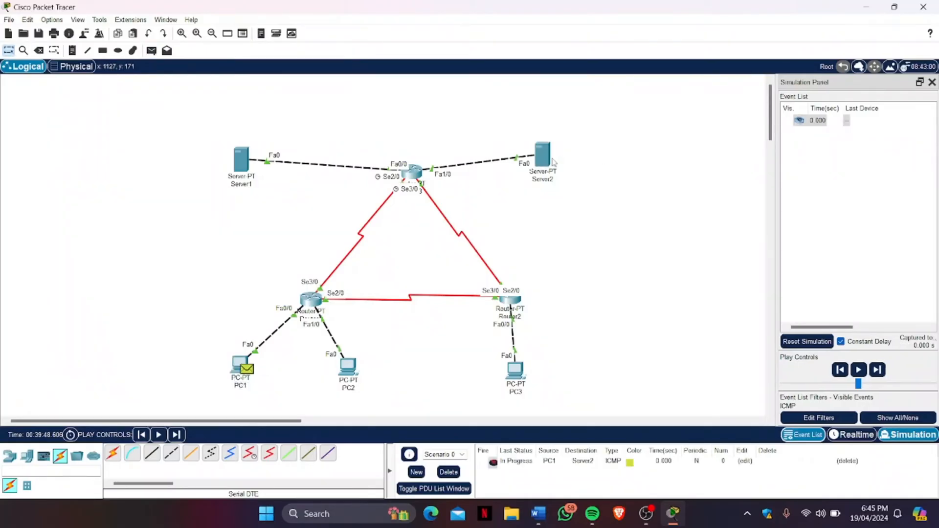
pyautogui.click(880, 373)
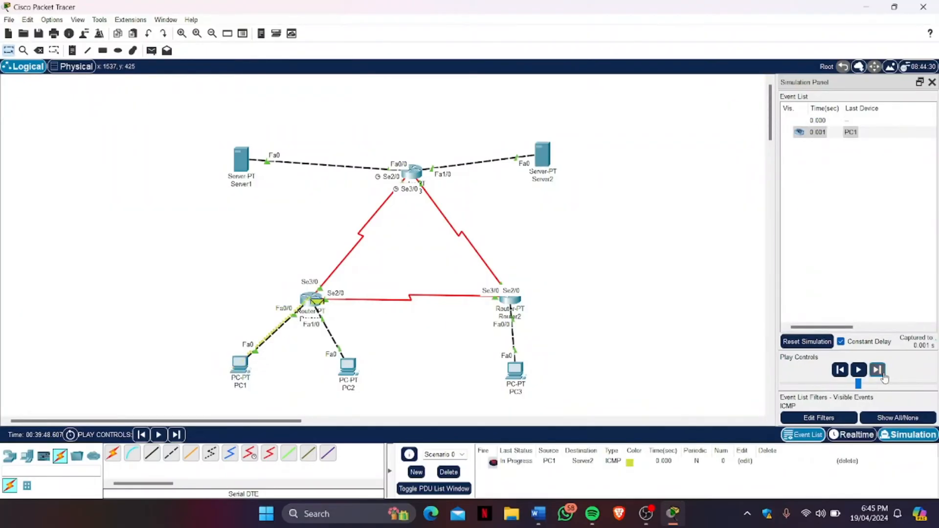
pyautogui.click(879, 371)
pyautogui.click(879, 370)
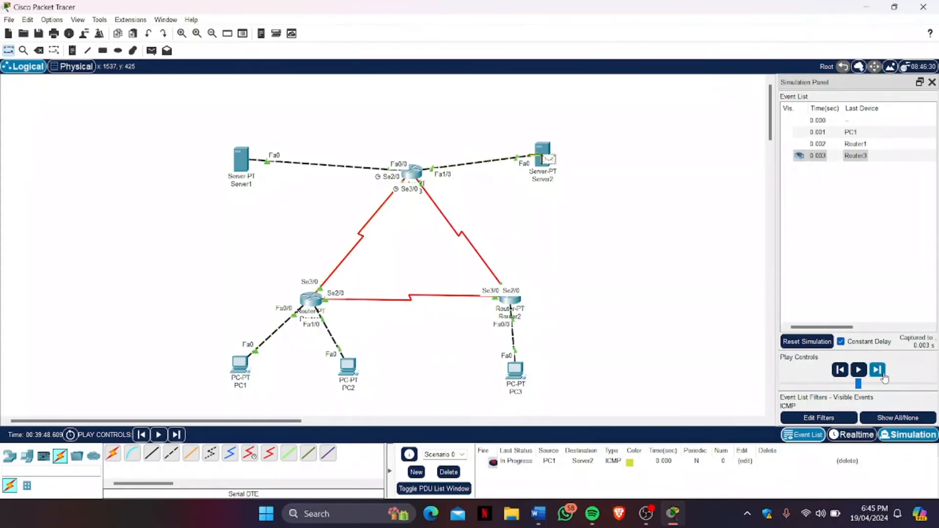
pyautogui.click(877, 370)
pyautogui.click(878, 370)
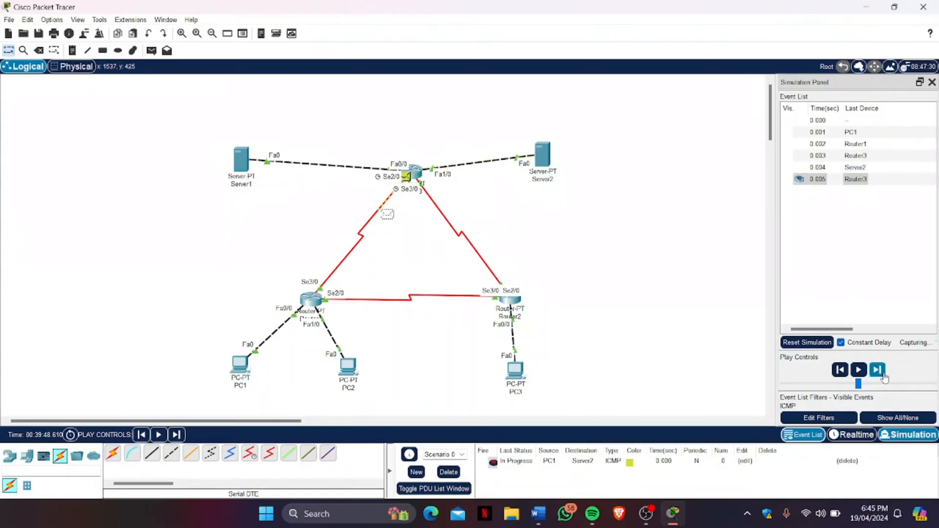
pyautogui.click(877, 370)
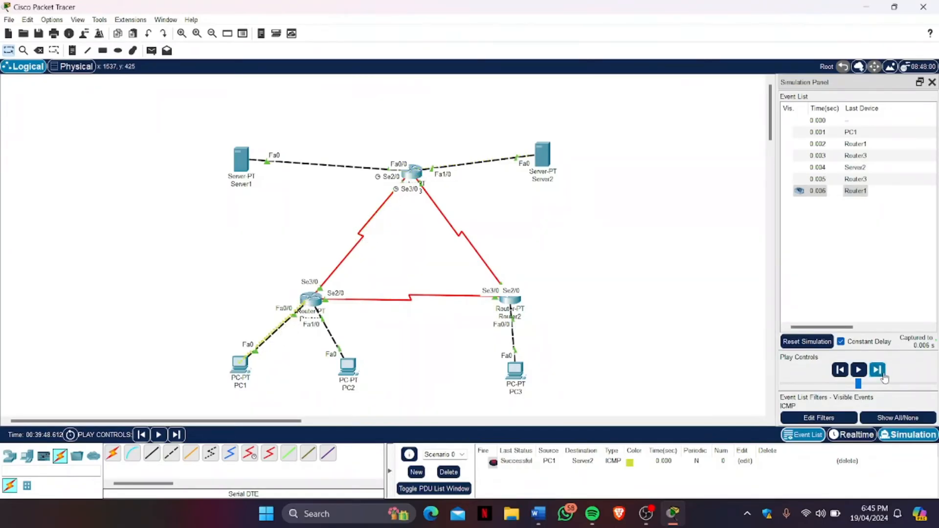
pyautogui.click(883, 374)
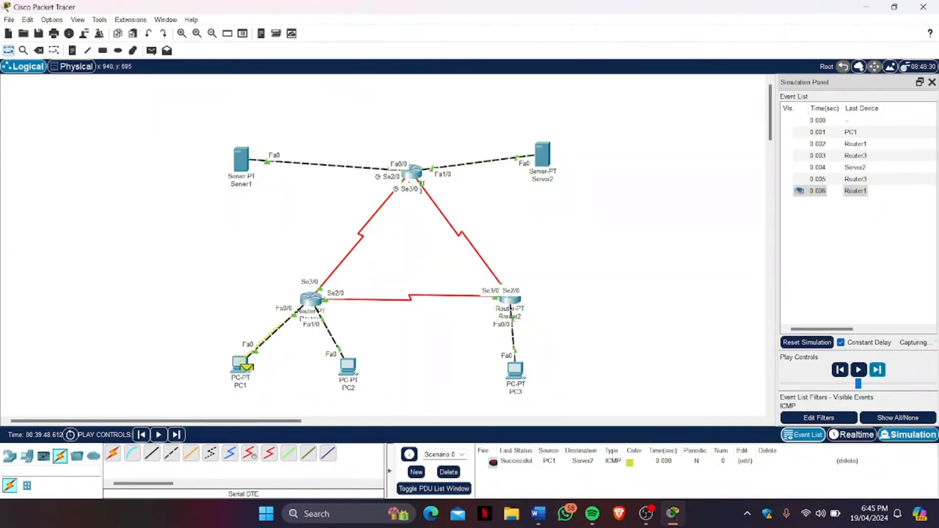
# - Check the scenario list in the Word document, and back in Packet Tracer replace the current scenario with a simple PDU from PC3 to PC1
pyautogui.click(544, 515)
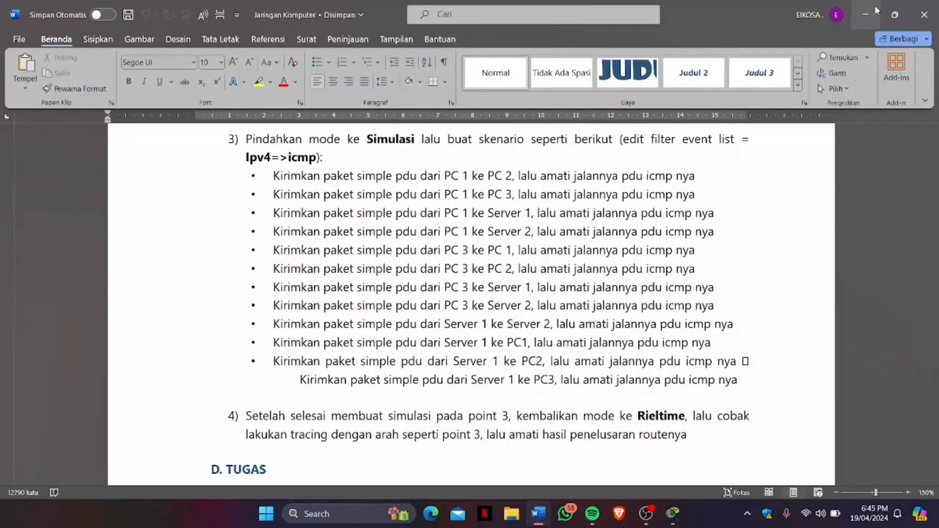
pyautogui.click(866, 14)
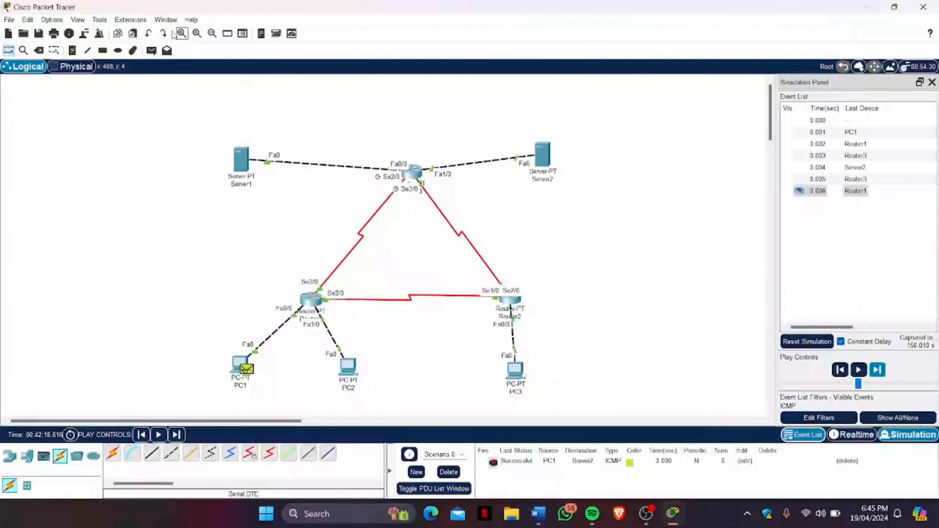
pyautogui.click(152, 50)
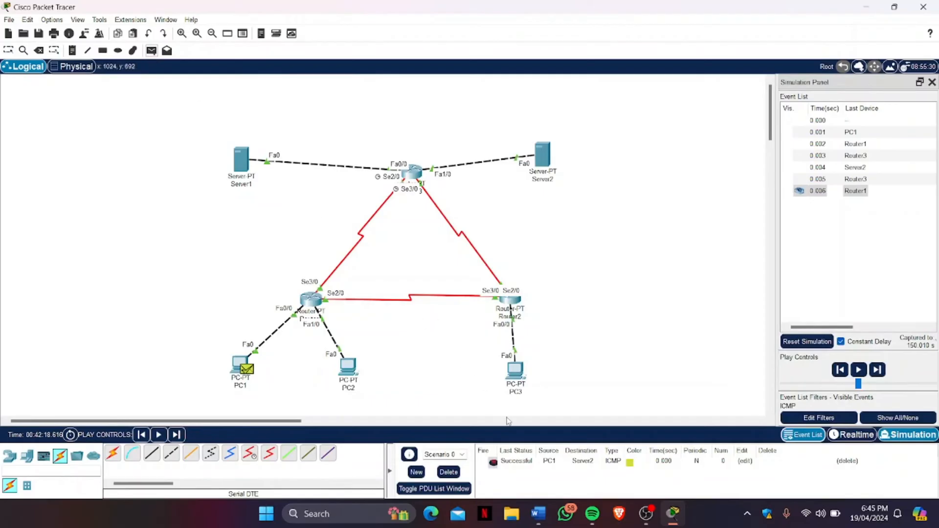
pyautogui.click(514, 371)
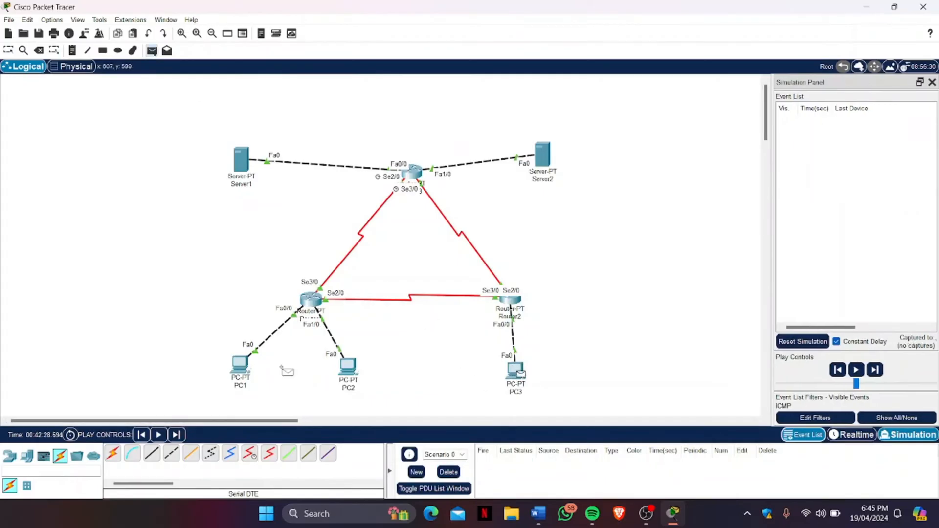
pyautogui.click(238, 365)
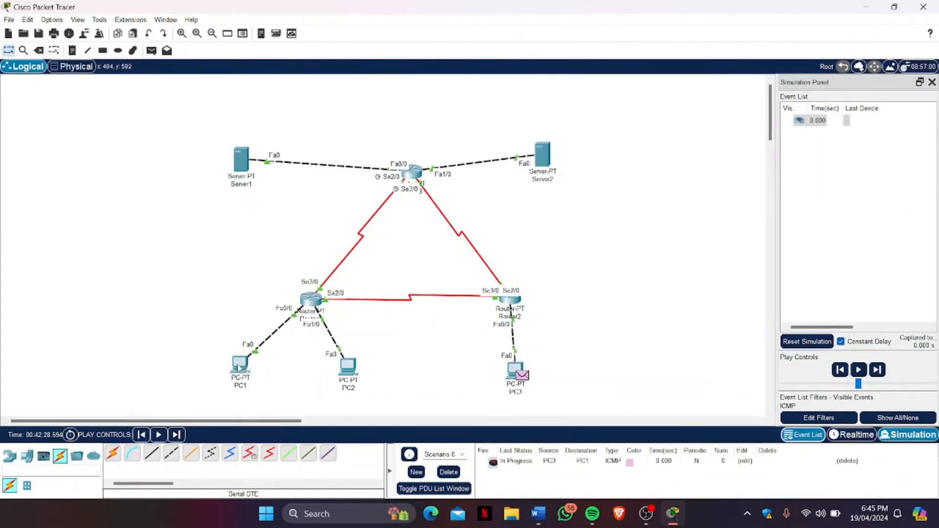
# - Step the PC3-to-PC1 PDU through the simulation event by event until its reply returns to PC3
pyautogui.click(877, 370)
pyautogui.click(877, 370)
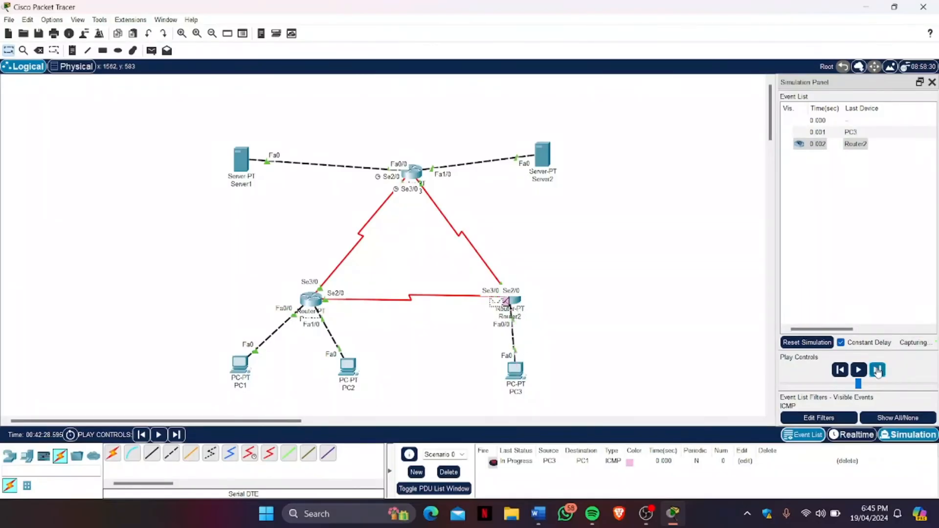
pyautogui.click(877, 370)
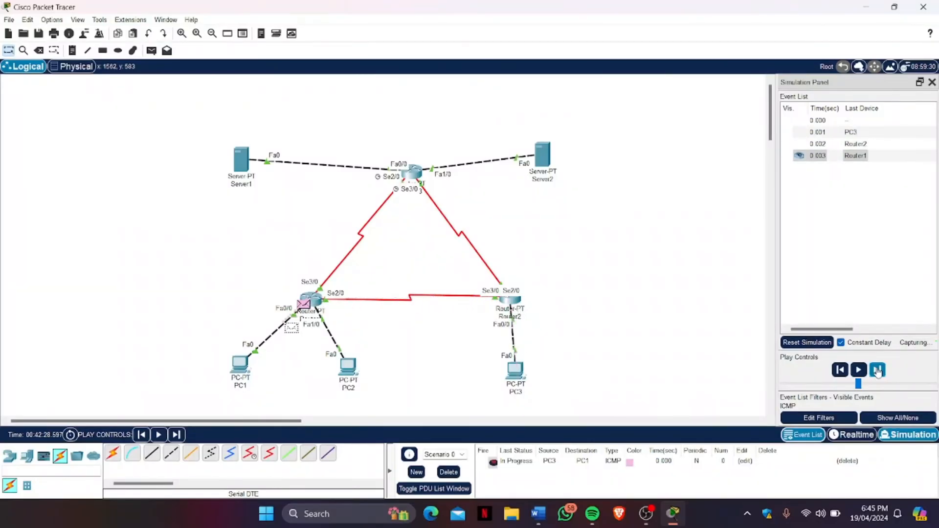
pyautogui.click(877, 371)
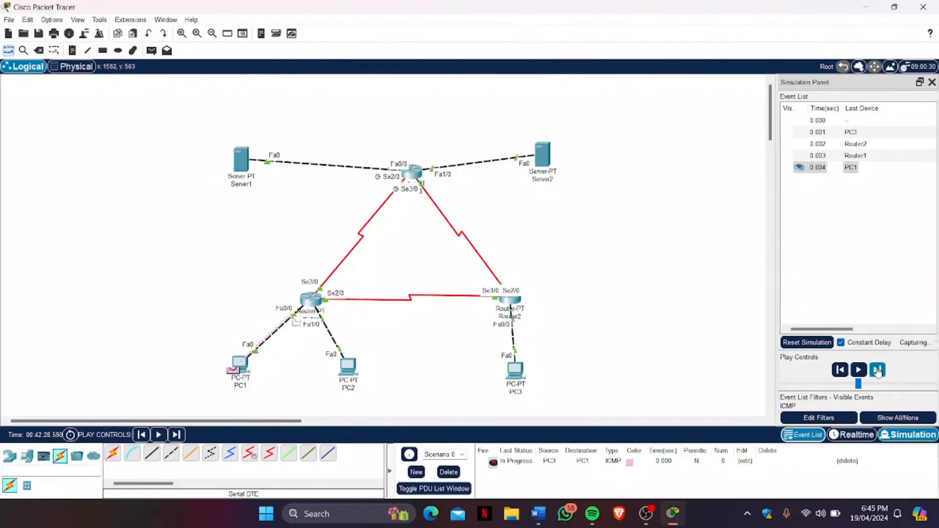
pyautogui.click(877, 370)
pyautogui.click(877, 370)
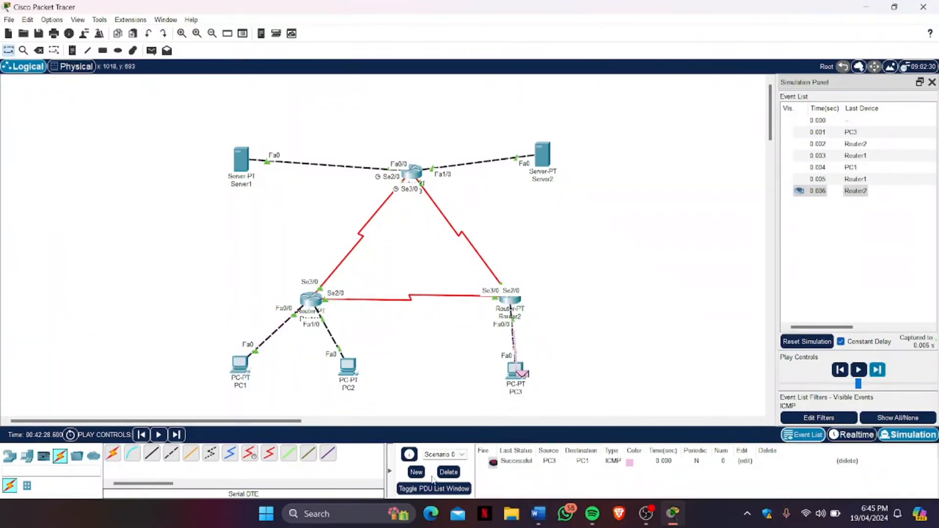
# - Replace the current scenario with a simple PDU from PC3 to PC2 and step through its full round trip
pyautogui.click(448, 472)
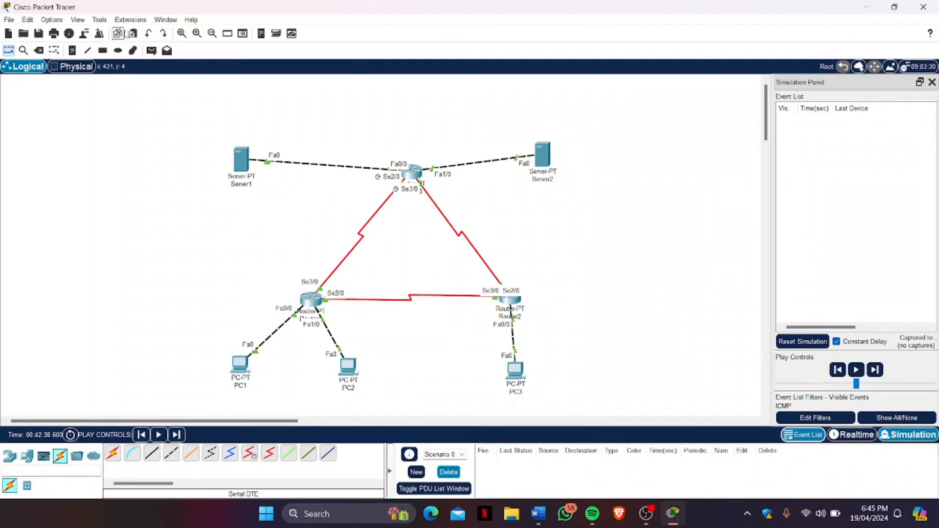
pyautogui.click(152, 51)
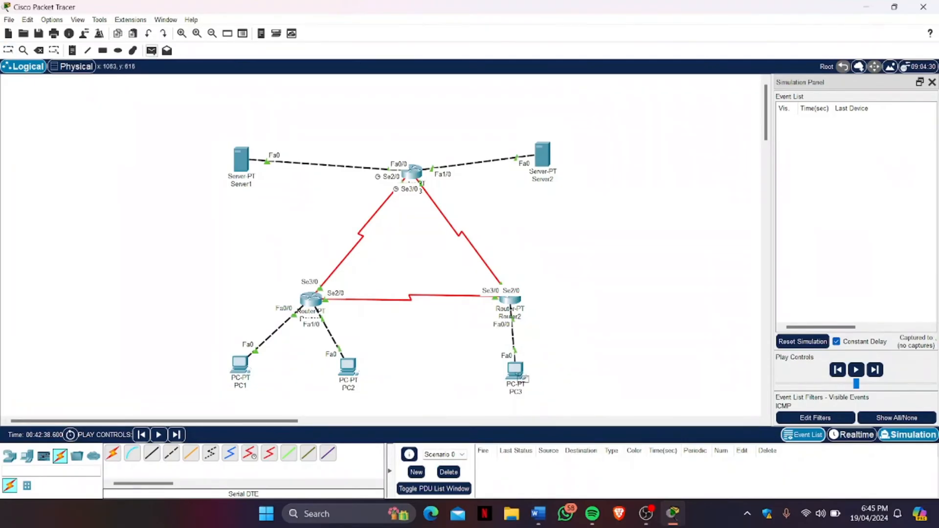
pyautogui.click(515, 371)
pyautogui.click(360, 382)
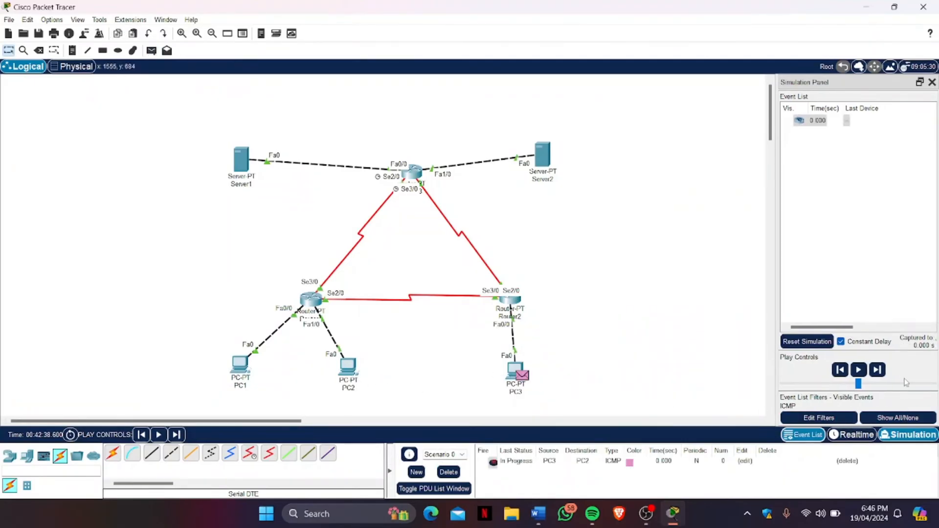
pyautogui.click(878, 370)
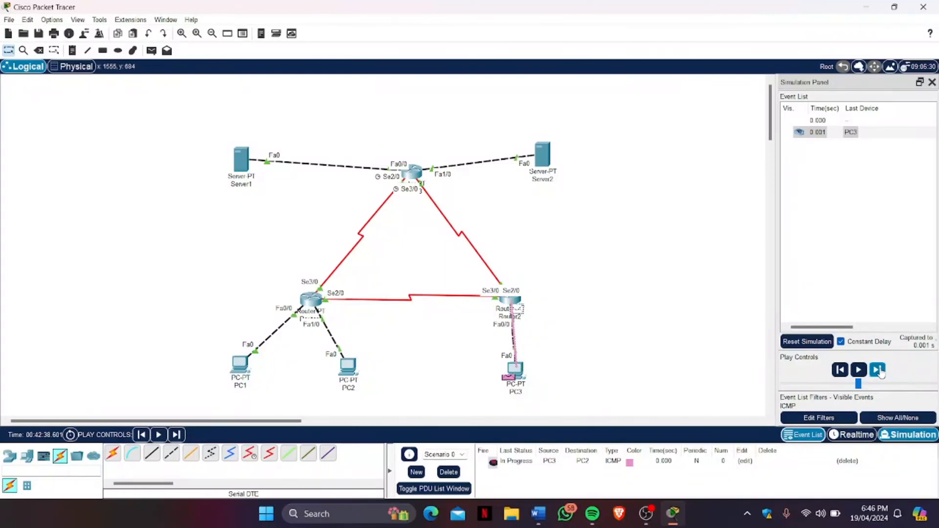
pyautogui.click(879, 371)
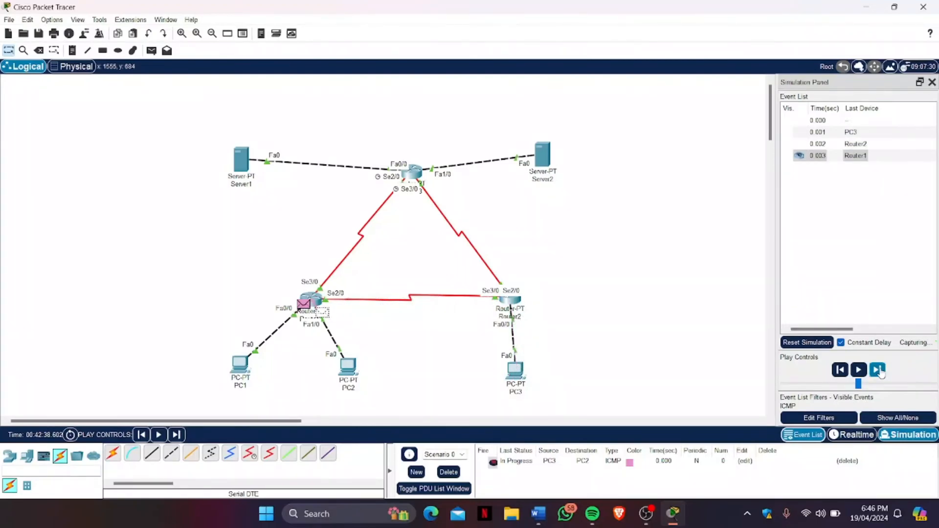
pyautogui.click(878, 370)
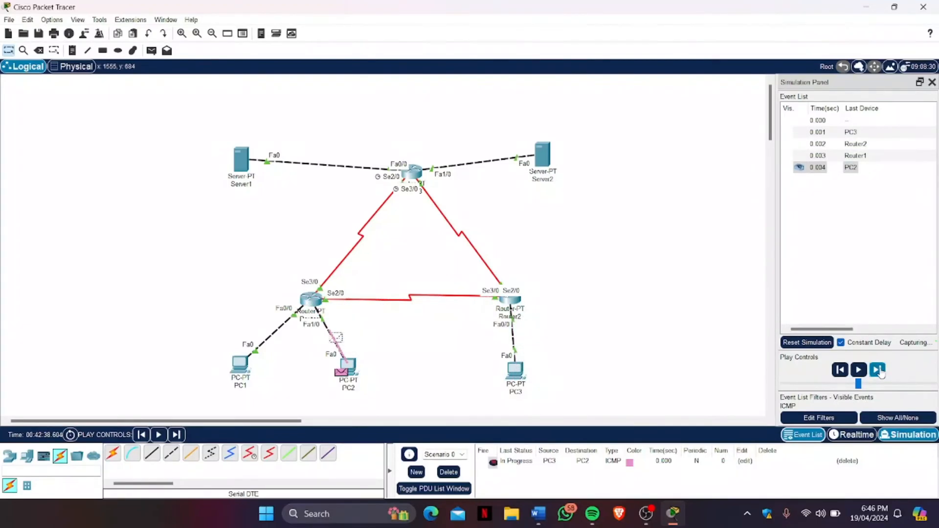
pyautogui.click(879, 371)
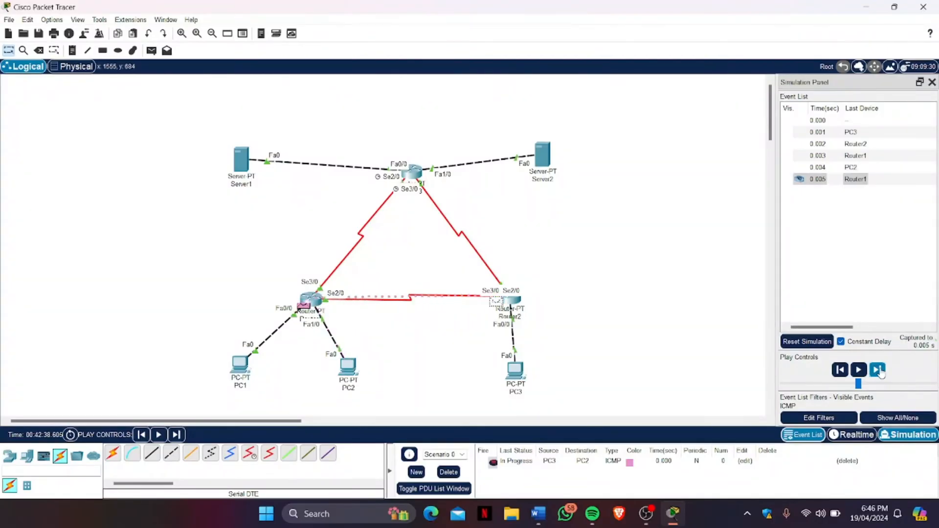
pyautogui.click(878, 370)
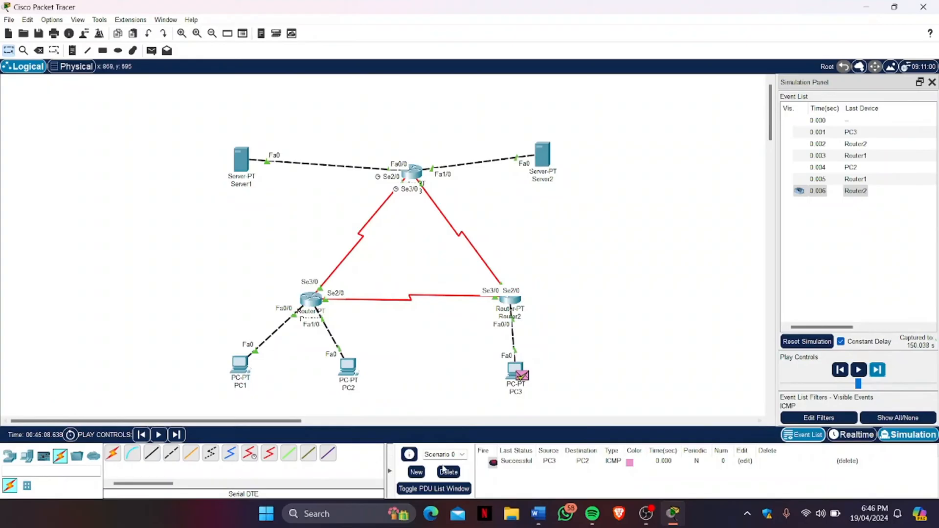
# - Replace the PC3-to-PC2 scenario with a simple PDU from PC3 to Server1 and step through its events until the reply reaches PC3
pyautogui.click(449, 472)
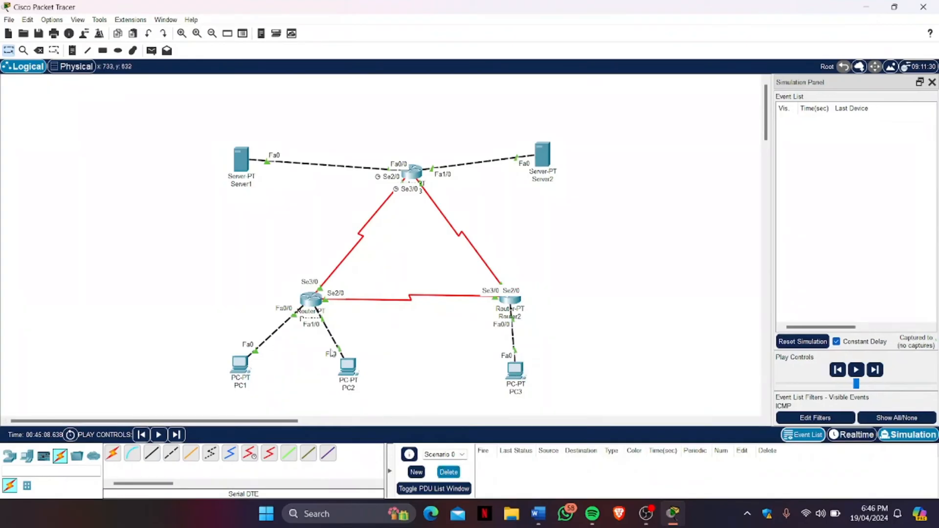
pyautogui.click(151, 50)
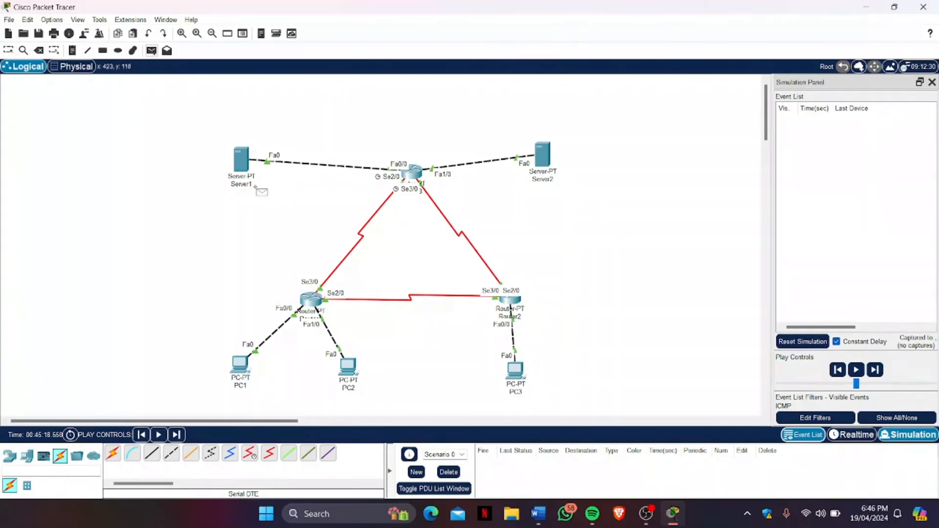
pyautogui.click(515, 370)
pyautogui.click(241, 169)
pyautogui.click(877, 370)
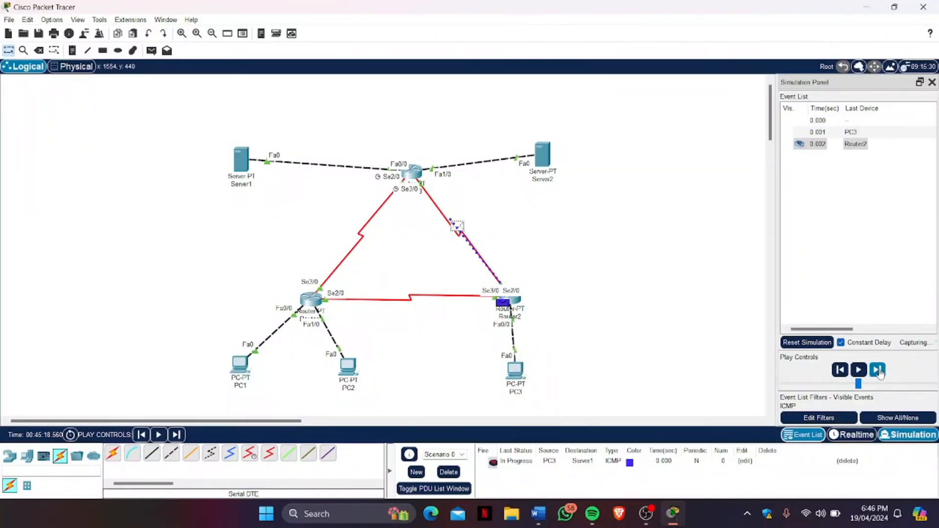
pyautogui.click(878, 370)
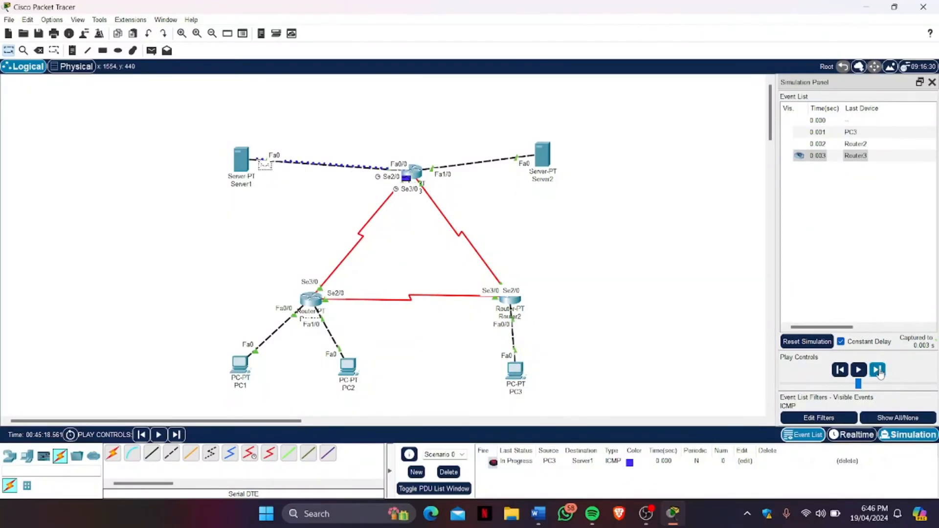
pyautogui.click(878, 370)
pyautogui.click(878, 370)
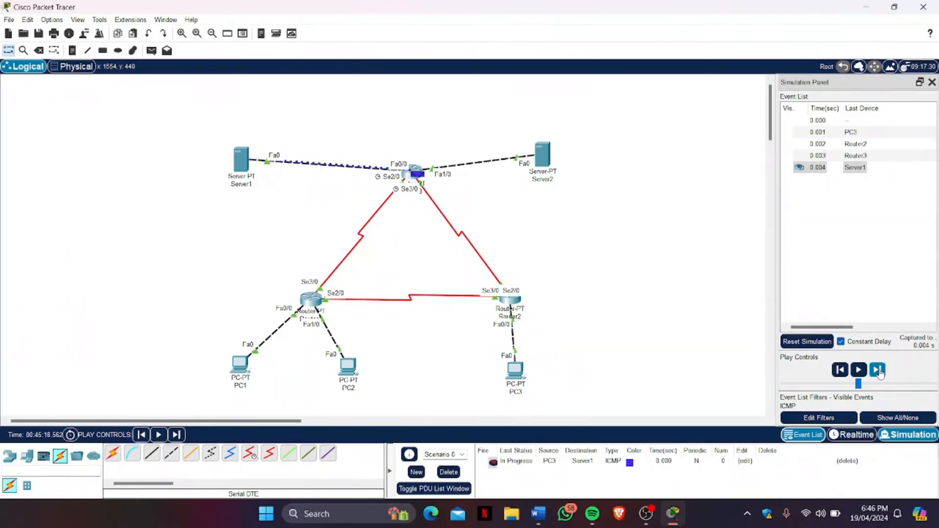
pyautogui.click(878, 370)
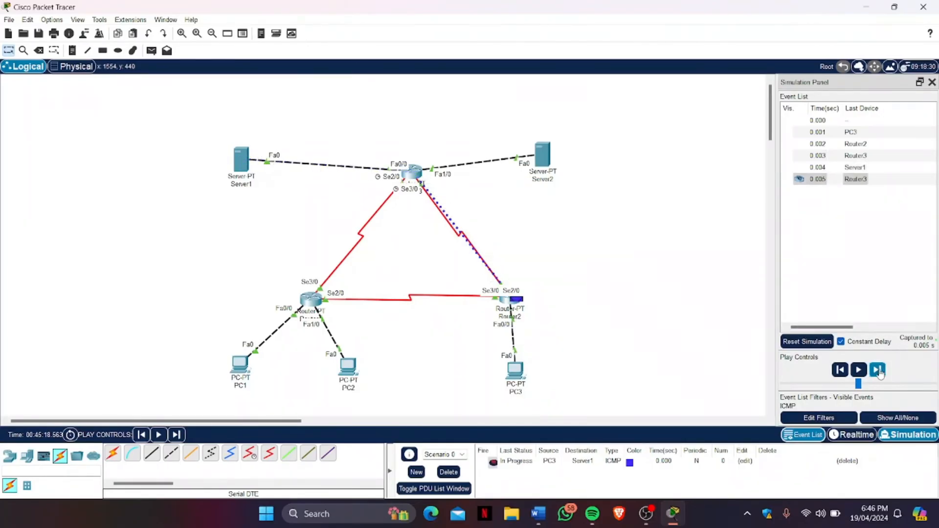
pyautogui.click(878, 370)
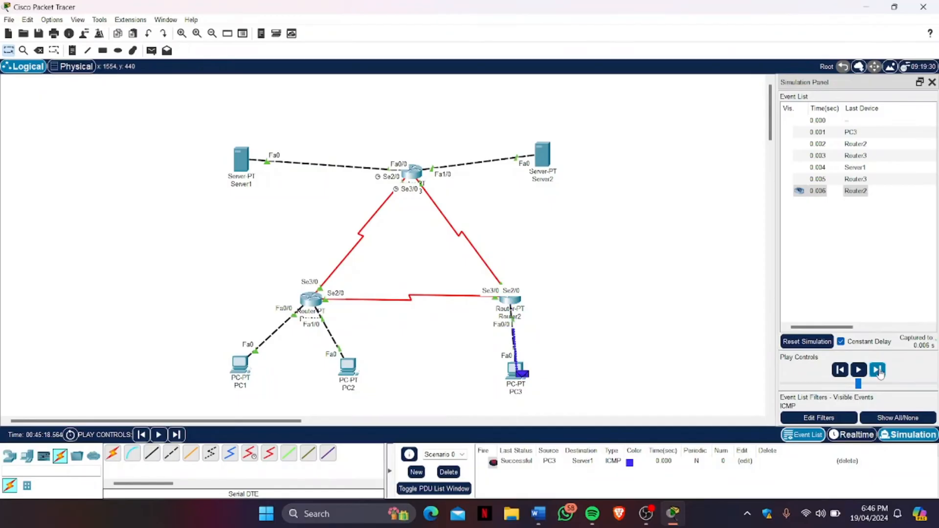
# - Replace the PC3-to-Server1 scenario with a simple PDU from PC3 to Server2 and step it through to Server2 and back
pyautogui.click(449, 472)
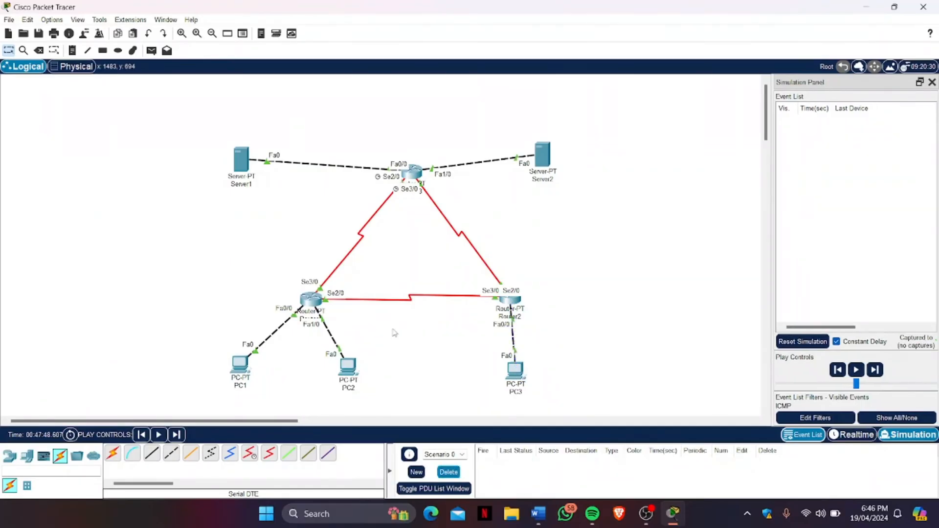
pyautogui.click(151, 51)
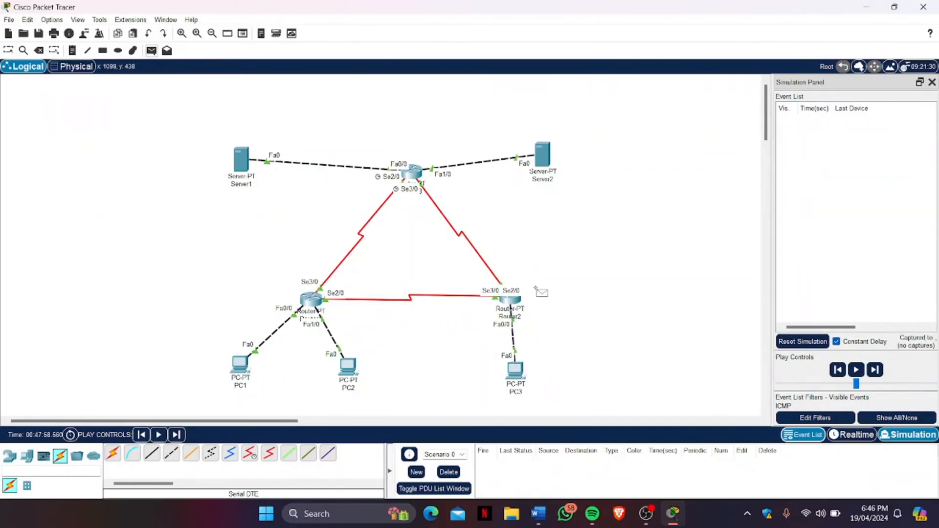
pyautogui.click(515, 371)
pyautogui.click(542, 155)
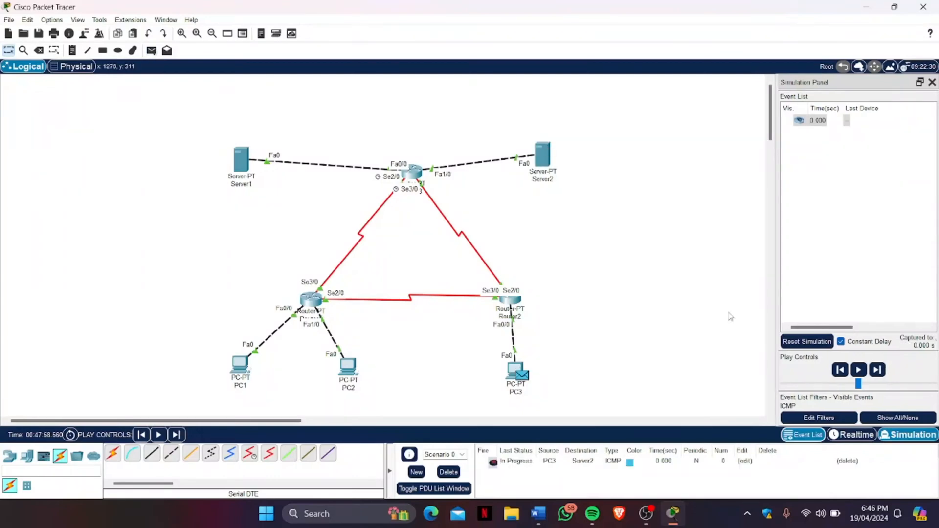
pyautogui.click(875, 370)
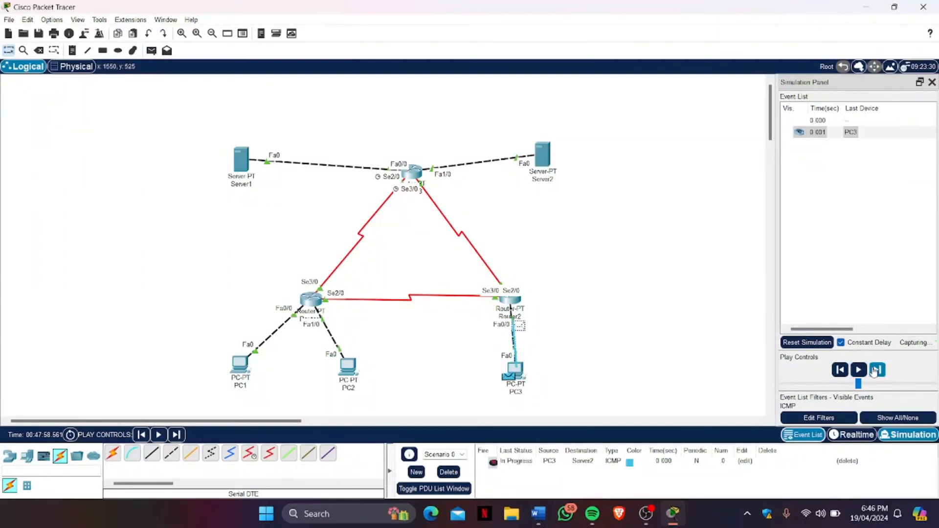
pyautogui.click(875, 370)
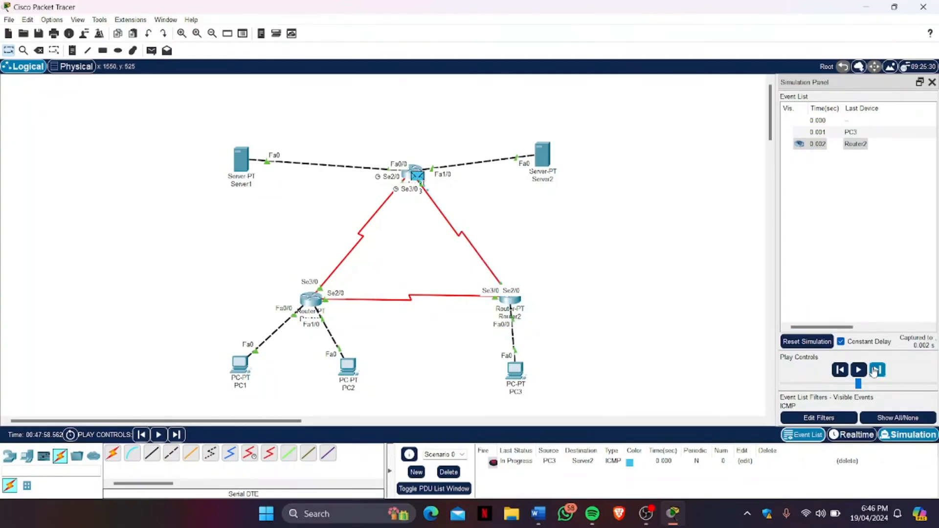
pyautogui.click(876, 370)
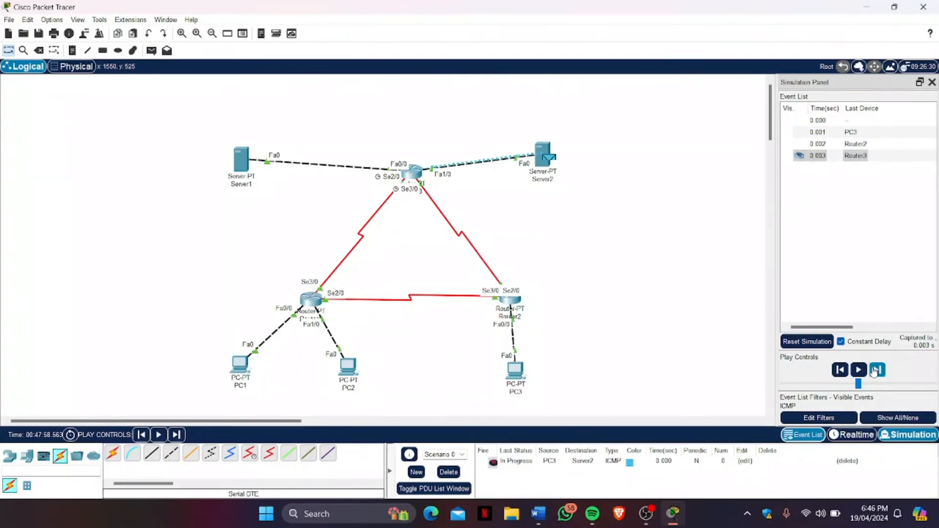
pyautogui.click(876, 370)
pyautogui.click(875, 370)
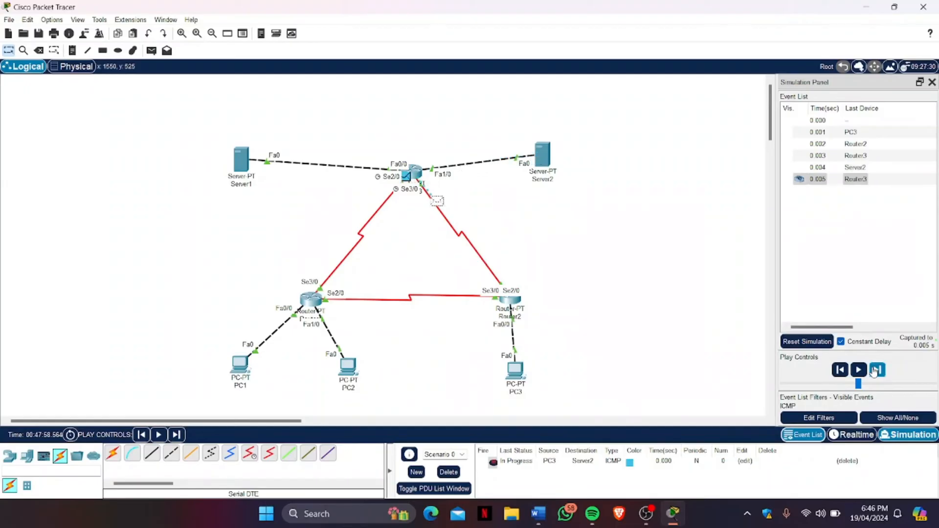
pyautogui.click(876, 371)
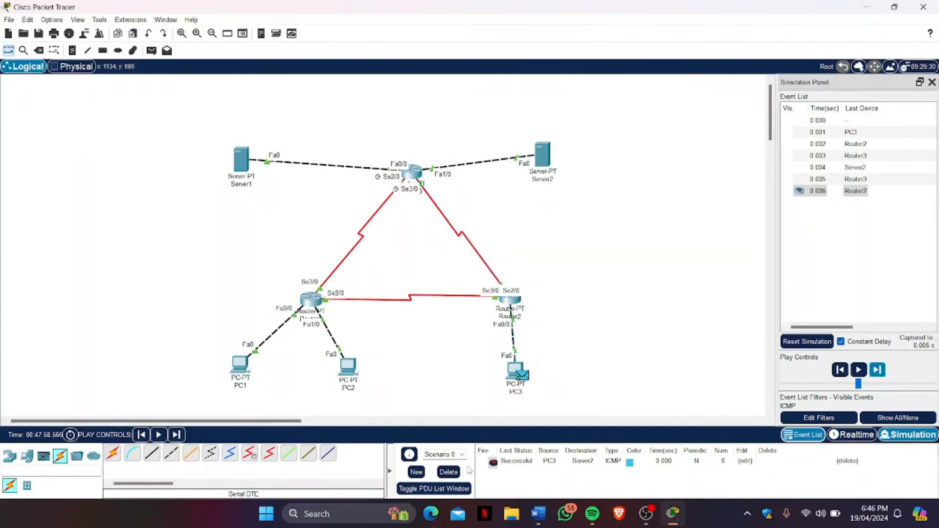
# - Delete the PC3-to-Server2 scenario and check the remaining device pairs in the Word document's scenario list
pyautogui.click(447, 472)
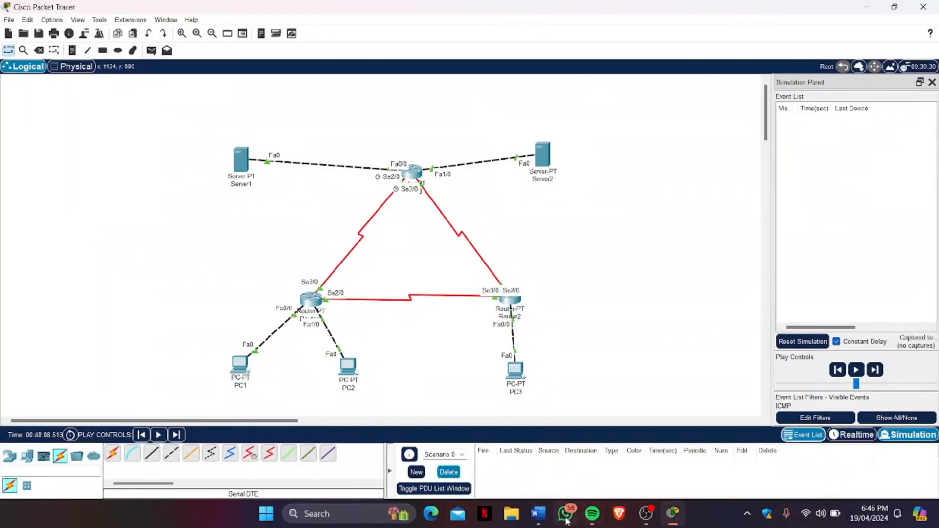
pyautogui.click(537, 514)
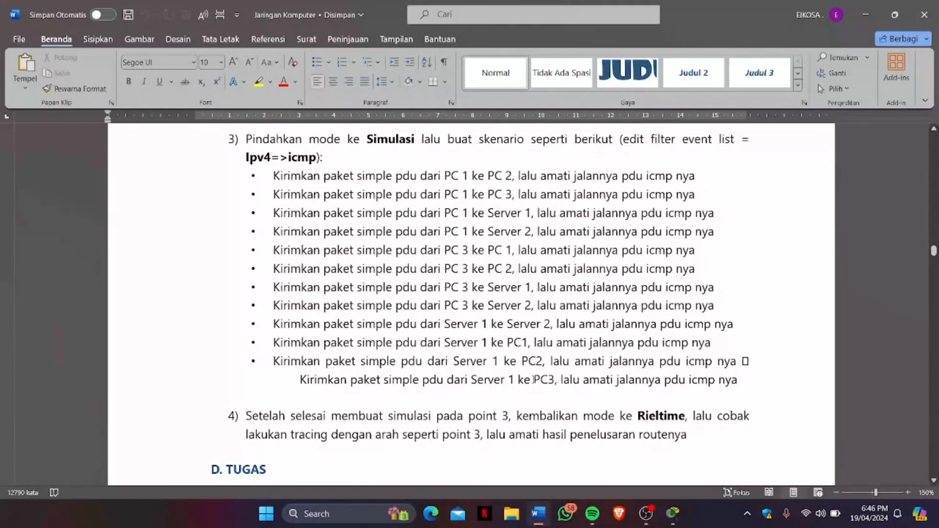
pyautogui.click(865, 15)
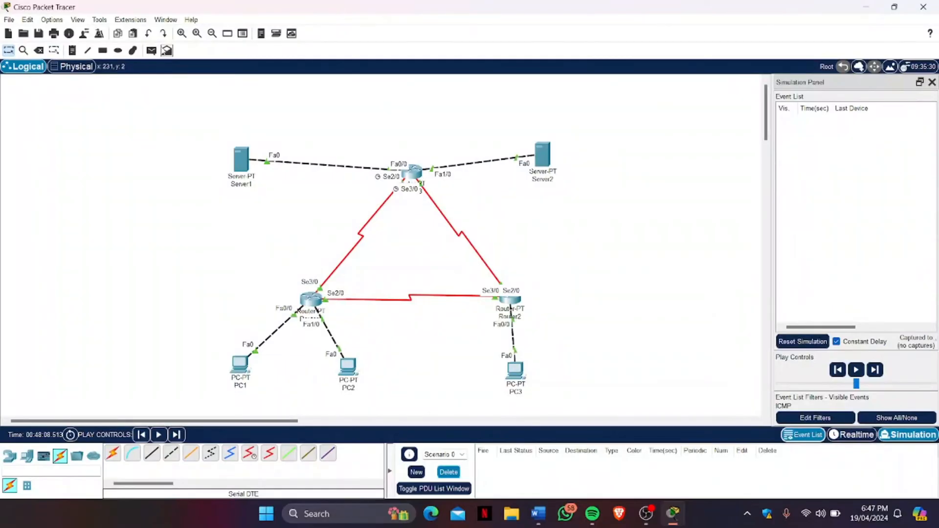
# - In Packet Tracer, send a simple PDU from Server1 to Server2 and step through its events until the reply returns to Server1
pyautogui.click(152, 51)
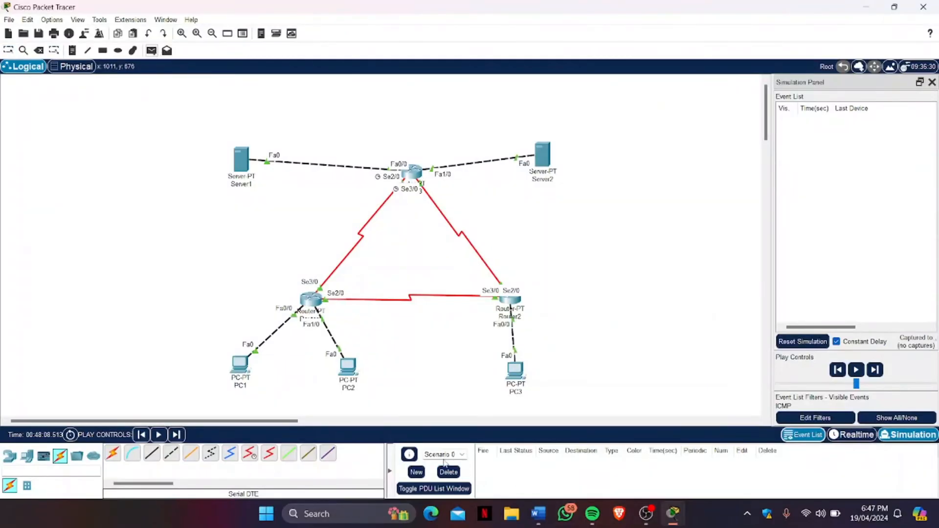
pyautogui.click(246, 162)
pyautogui.click(538, 159)
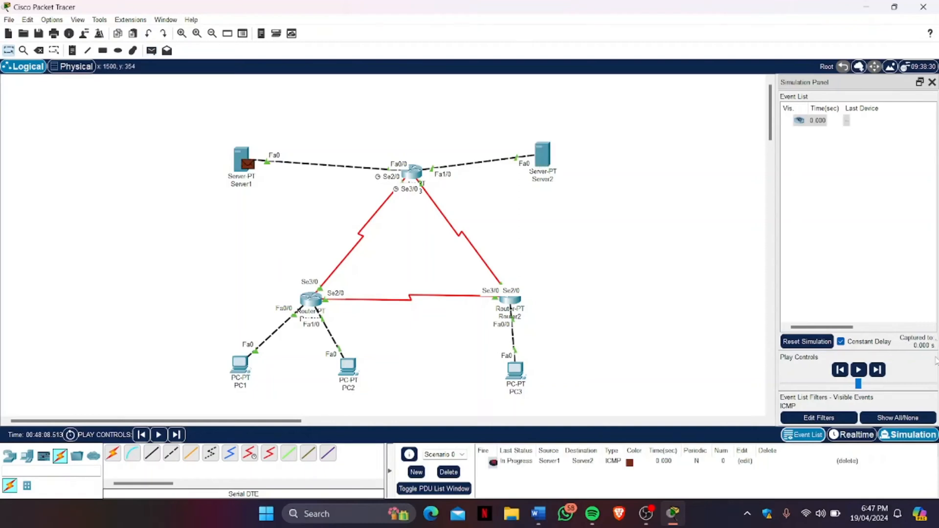
pyautogui.click(879, 371)
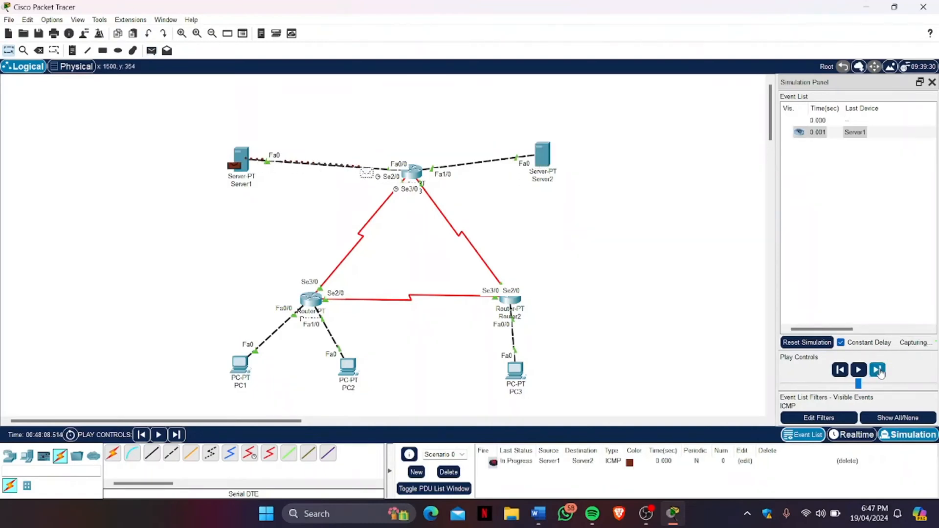
pyautogui.click(879, 370)
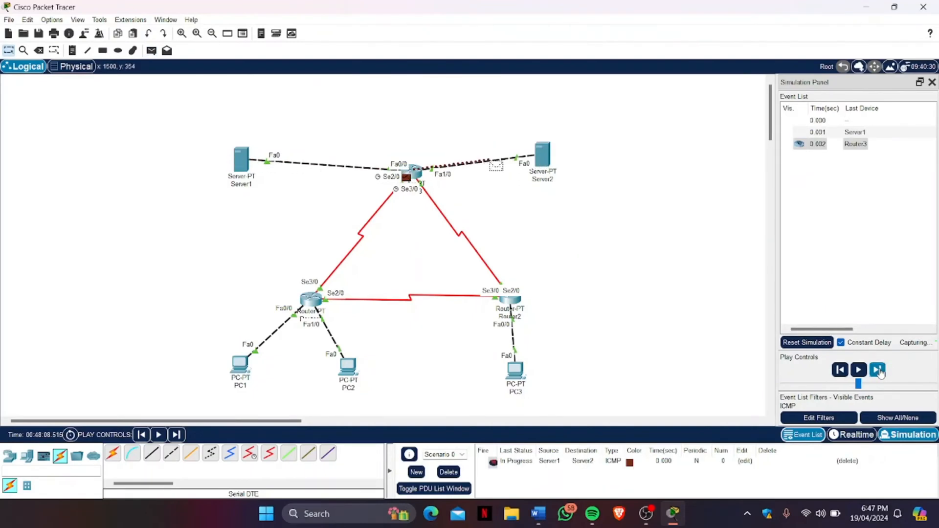
pyautogui.click(879, 371)
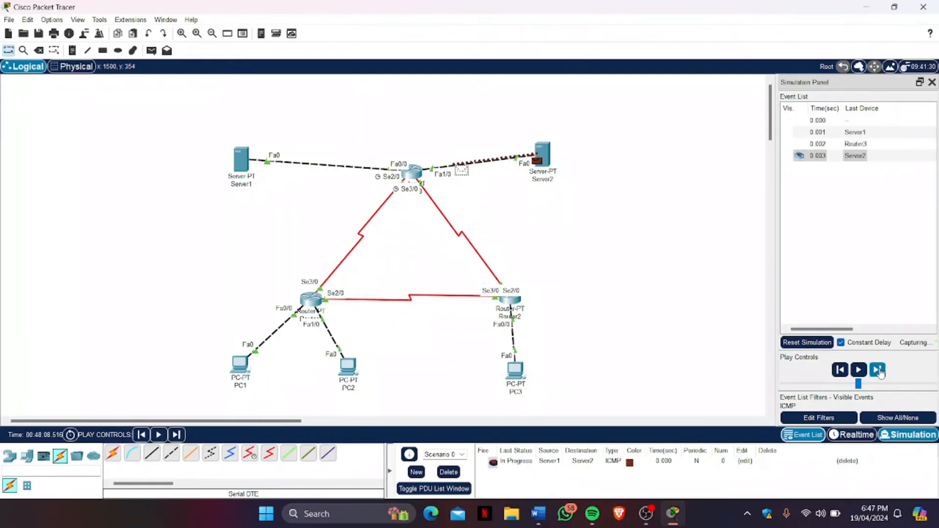
pyautogui.click(879, 370)
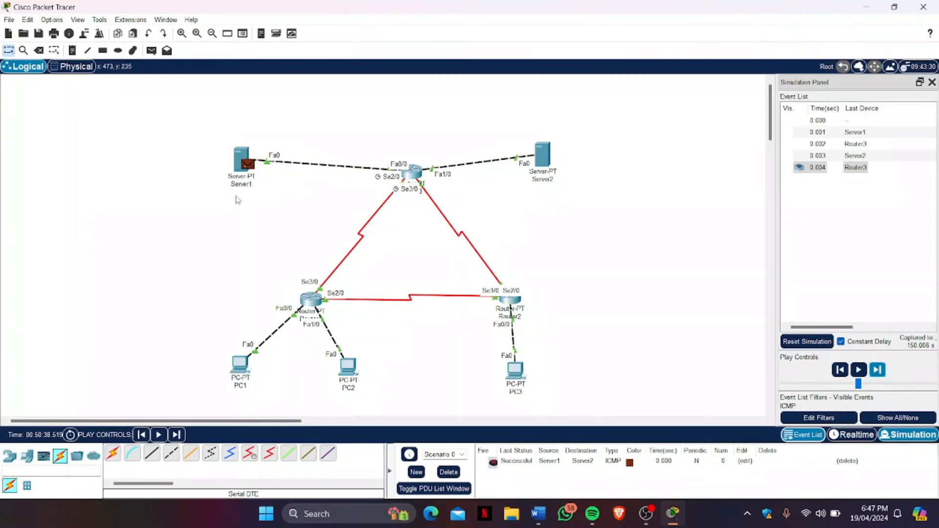
# - Replace the Server1-to-Server2 scenario with a simple PDU from Server1 to PC1 and step through its events until the reply reaches Server1
pyautogui.click(449, 470)
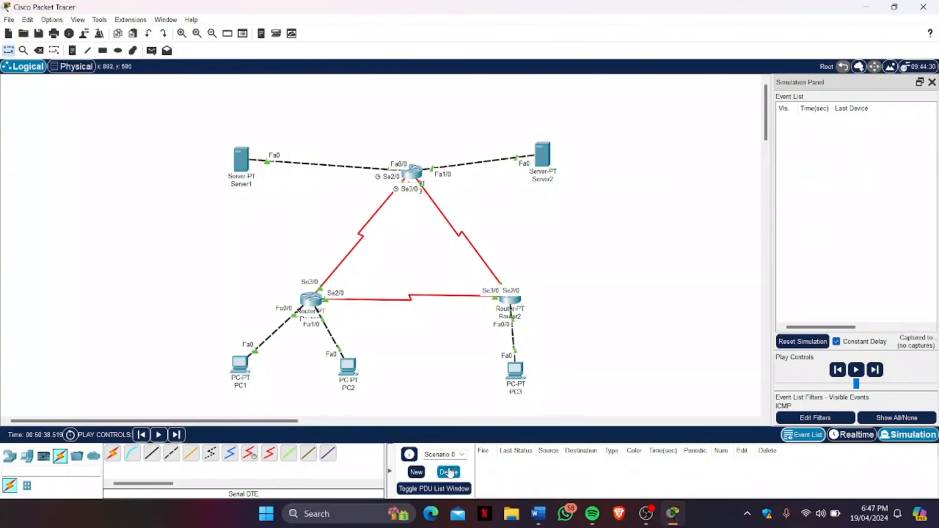
pyautogui.click(151, 50)
pyautogui.click(241, 159)
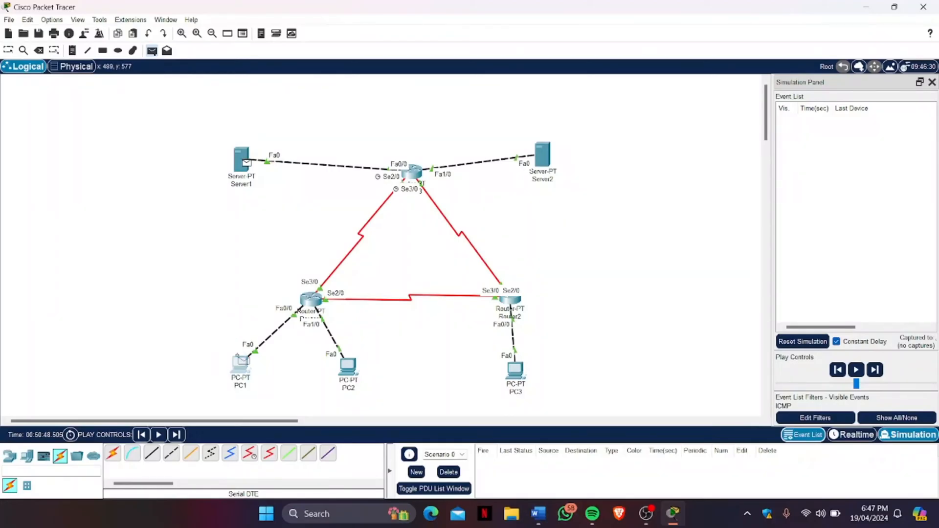
pyautogui.click(240, 363)
pyautogui.click(874, 370)
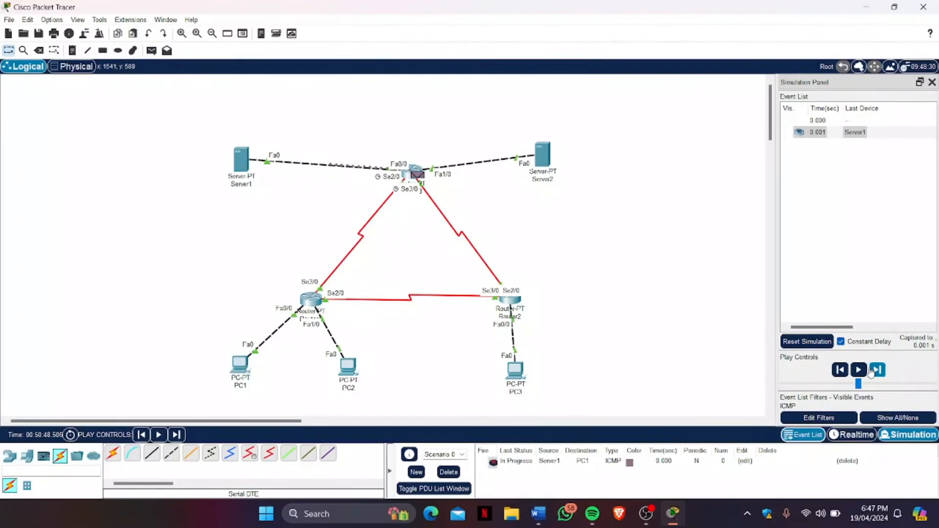
pyautogui.click(874, 371)
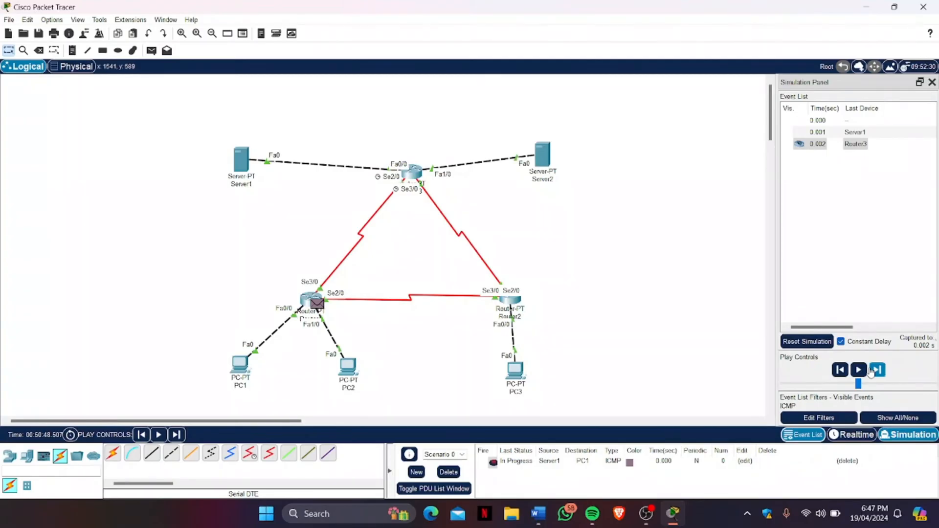
pyautogui.click(871, 371)
pyautogui.click(871, 370)
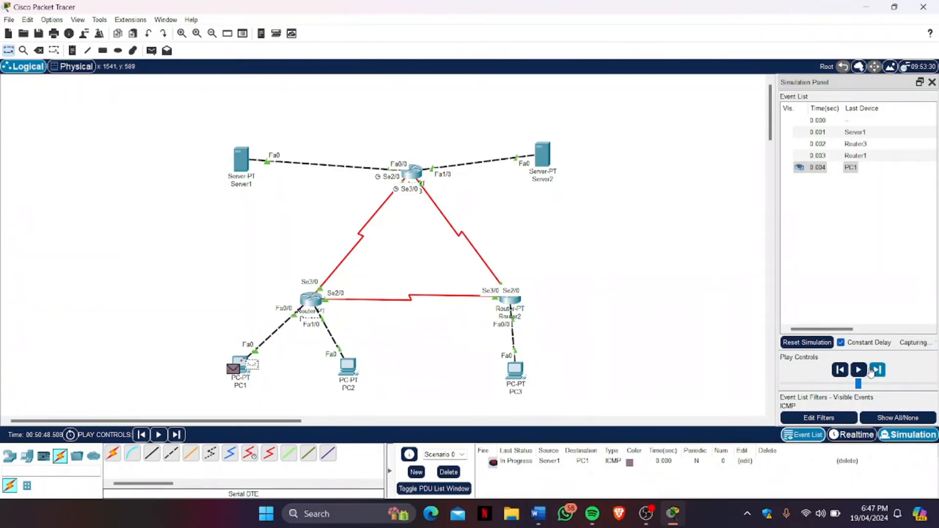
pyautogui.click(871, 371)
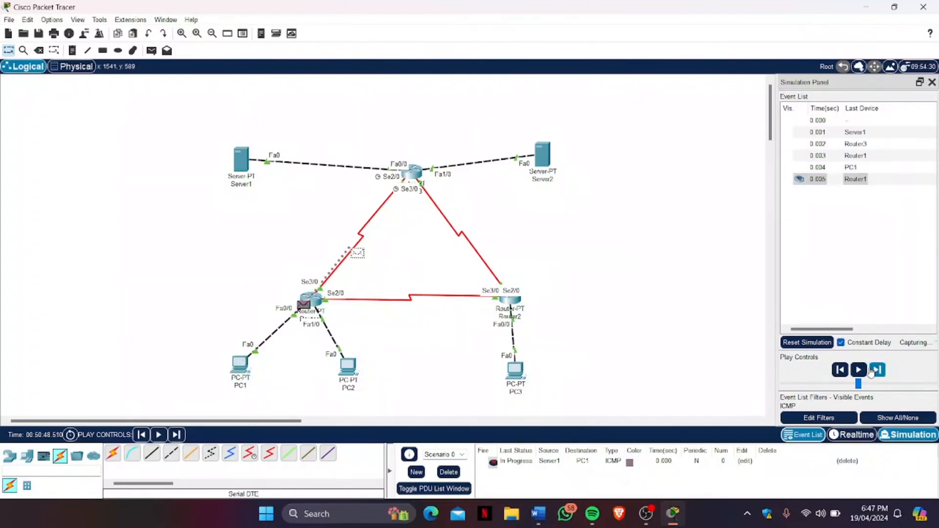
pyautogui.click(871, 371)
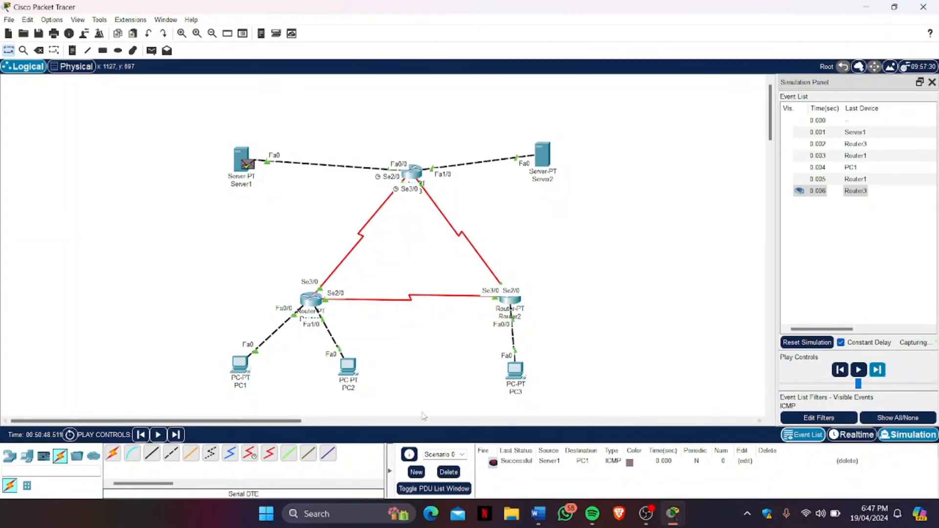
# - Replace the Server1-to-PC1 scenario with a simple PDU from Server1 to PC2 and step it through to PC2 and back
pyautogui.click(448, 472)
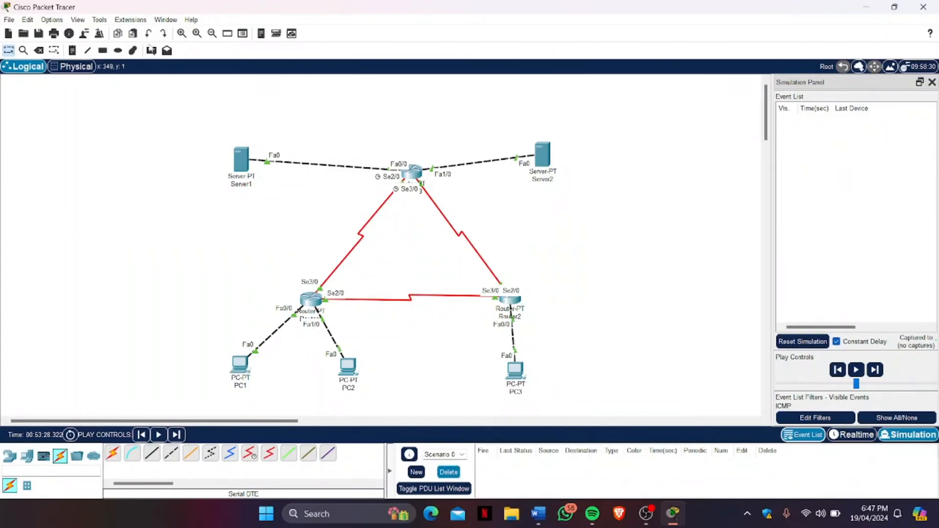
pyautogui.click(151, 51)
pyautogui.click(244, 163)
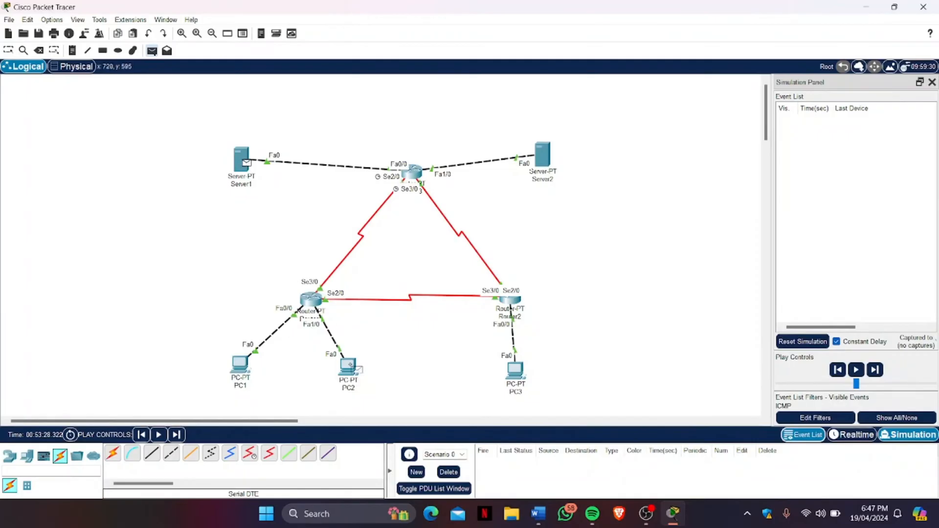
pyautogui.click(348, 366)
pyautogui.click(877, 370)
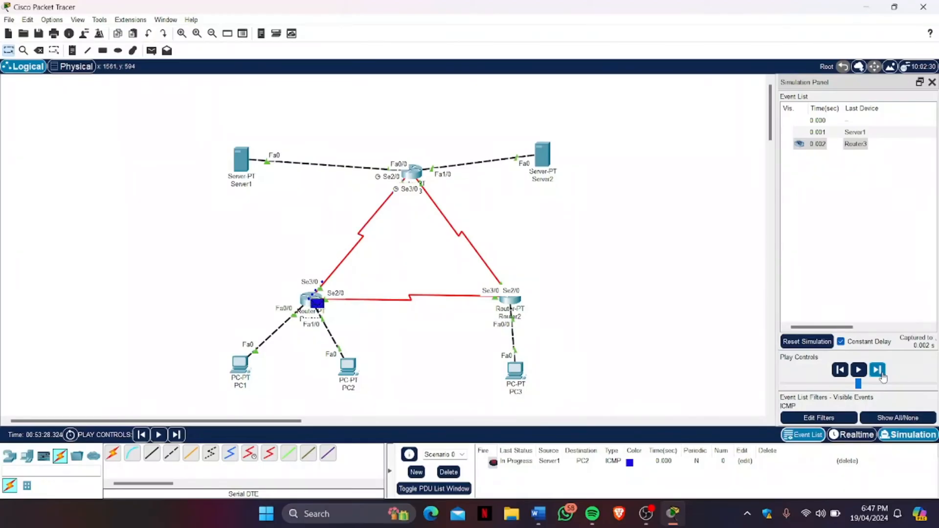
pyautogui.click(878, 371)
pyautogui.click(878, 371)
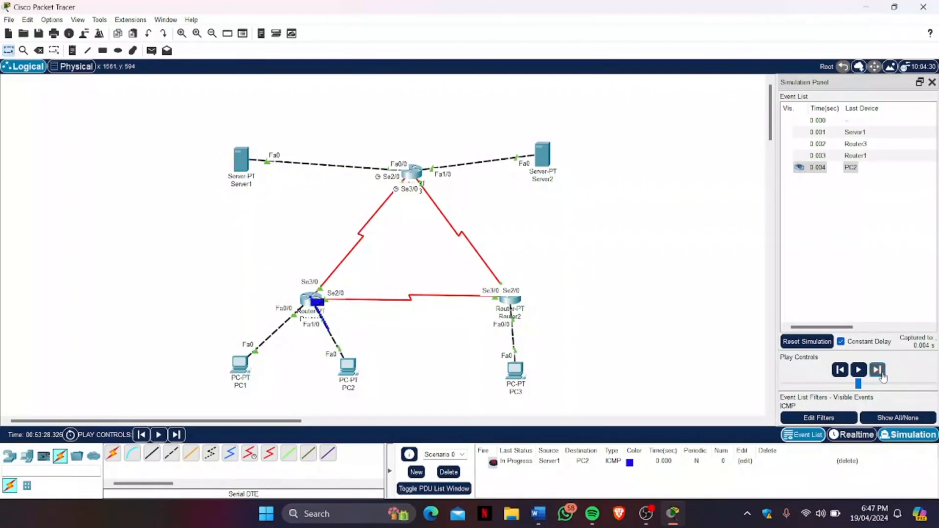
pyautogui.click(882, 373)
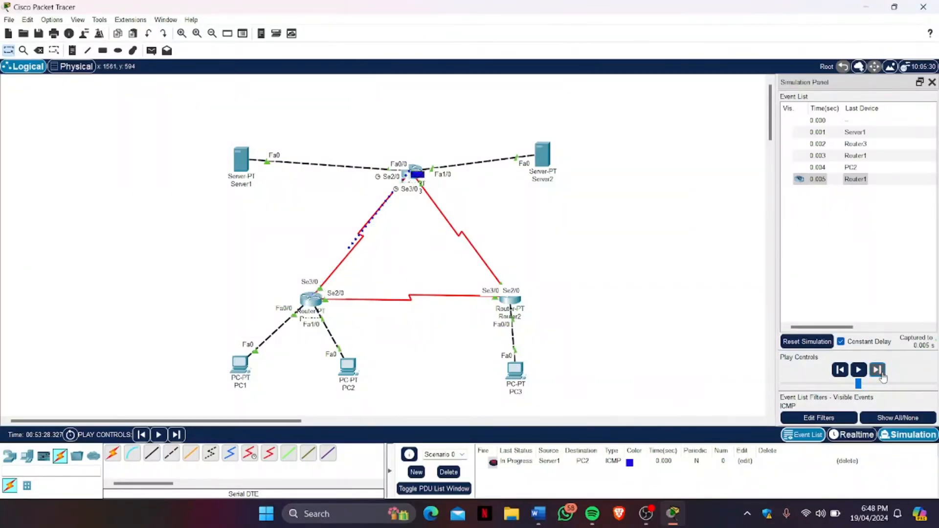
pyautogui.click(882, 373)
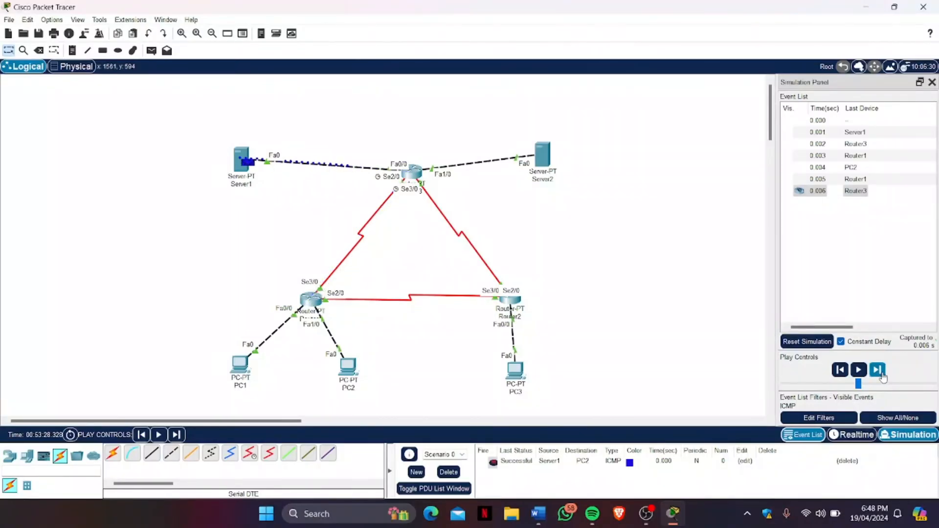
# - Replace the Server1-to-PC2 scenario with a simple PDU from Server1 to PC3 and step through its events until the reply returns to Server1
pyautogui.click(449, 472)
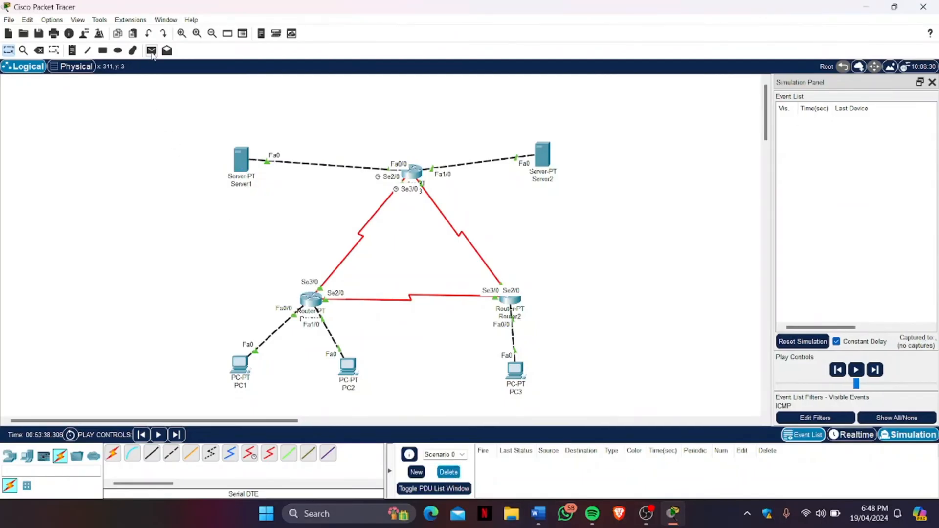
pyautogui.click(152, 50)
pyautogui.click(242, 160)
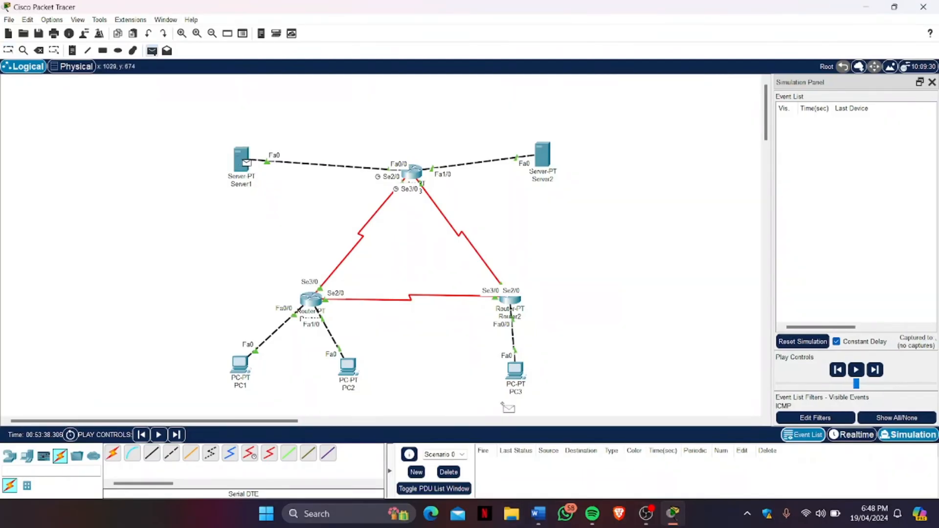
pyautogui.click(523, 377)
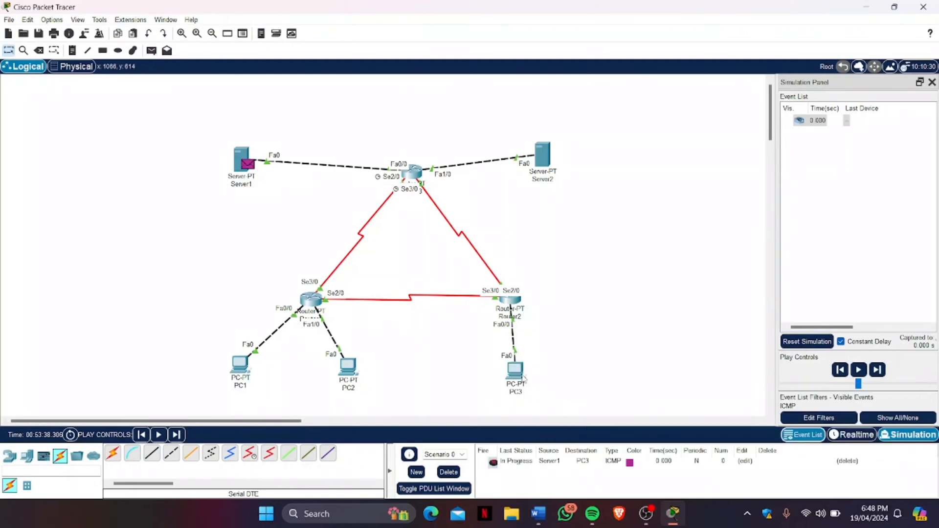
pyautogui.click(876, 371)
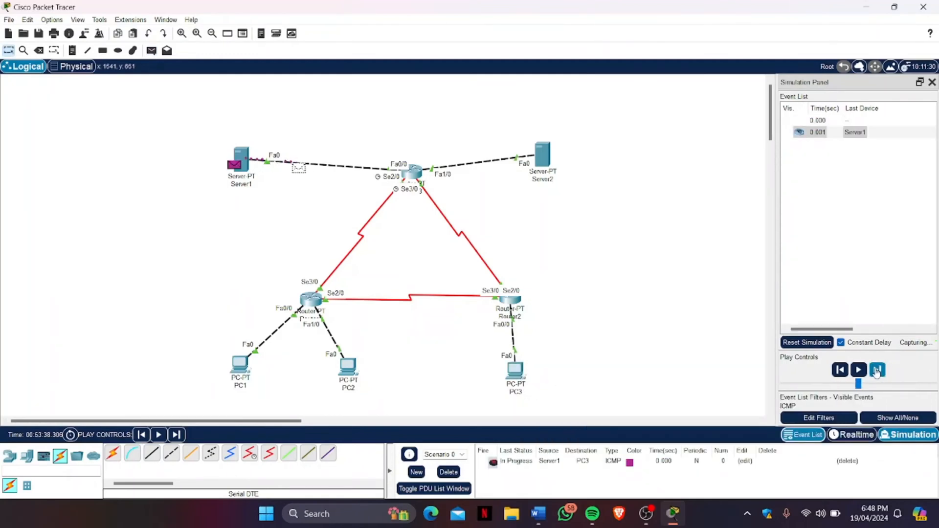
pyautogui.click(877, 371)
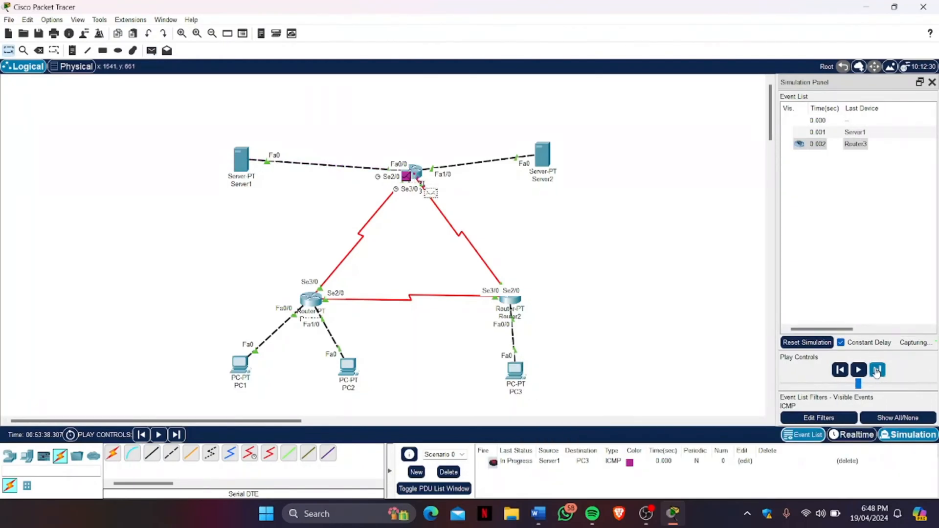
pyautogui.click(877, 371)
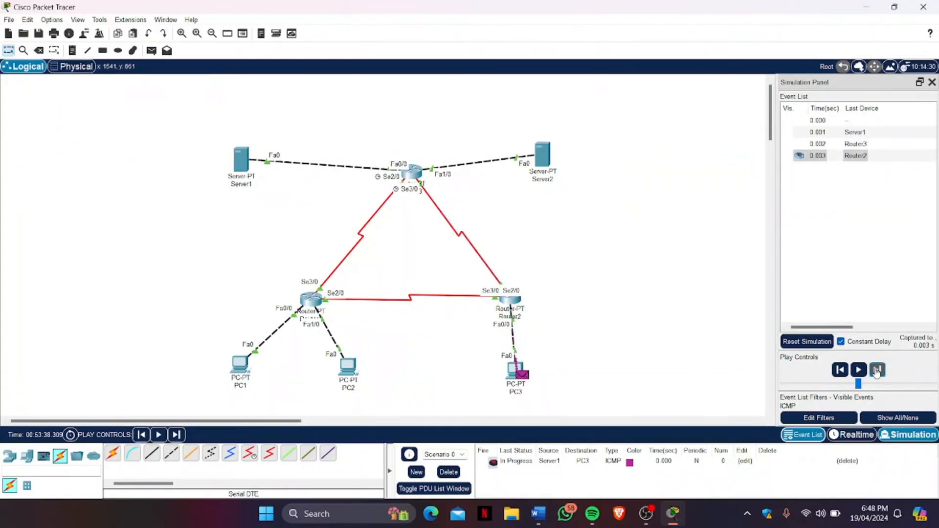
pyautogui.click(877, 370)
pyautogui.click(877, 371)
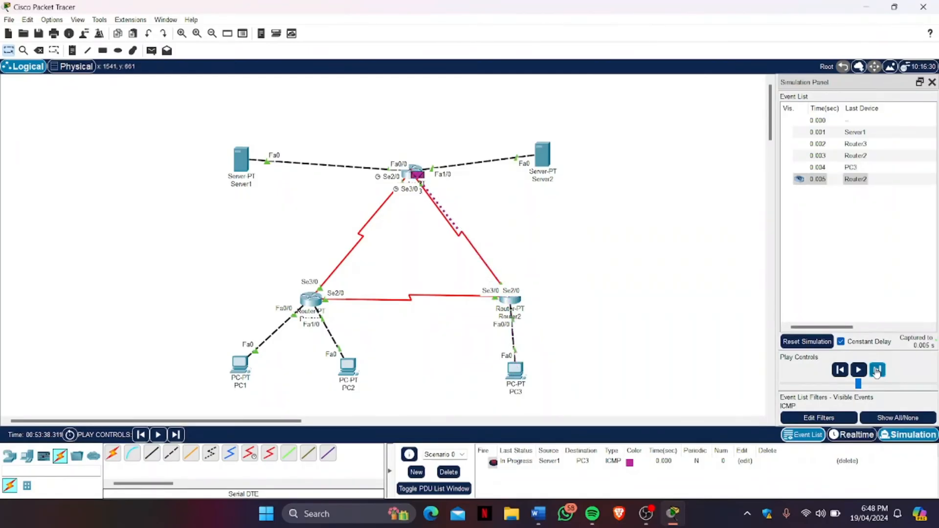
pyautogui.click(877, 371)
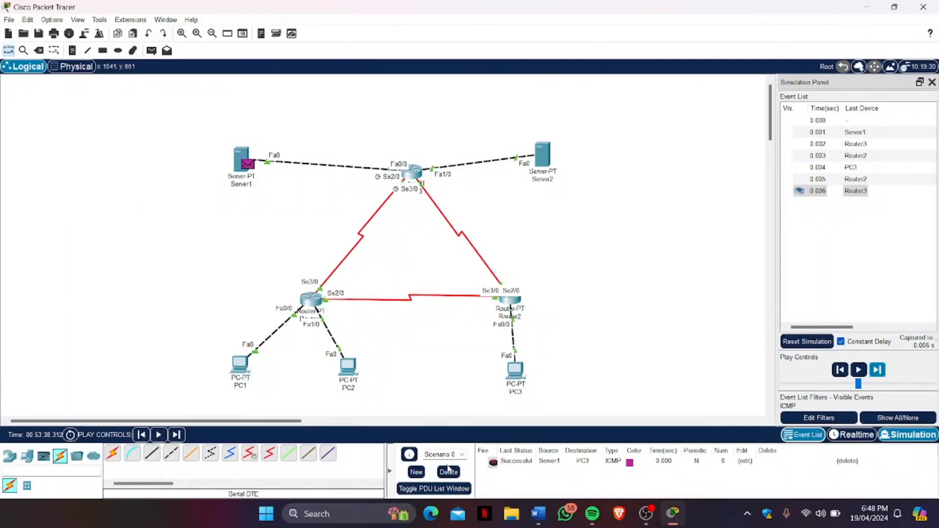
# - Delete the Server1-to-PC3 scenario and read point 4 and the scenario list in the Word document for the remaining tasks
pyautogui.click(448, 470)
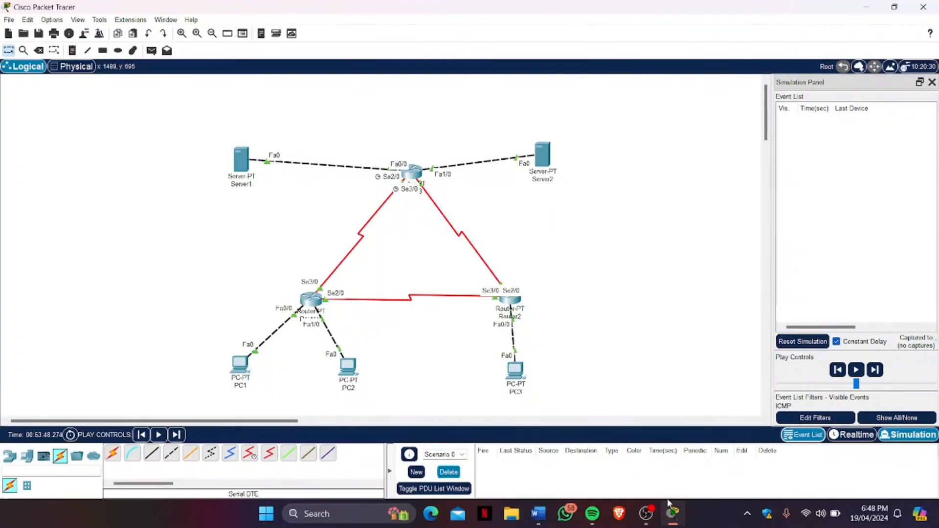
pyautogui.click(538, 514)
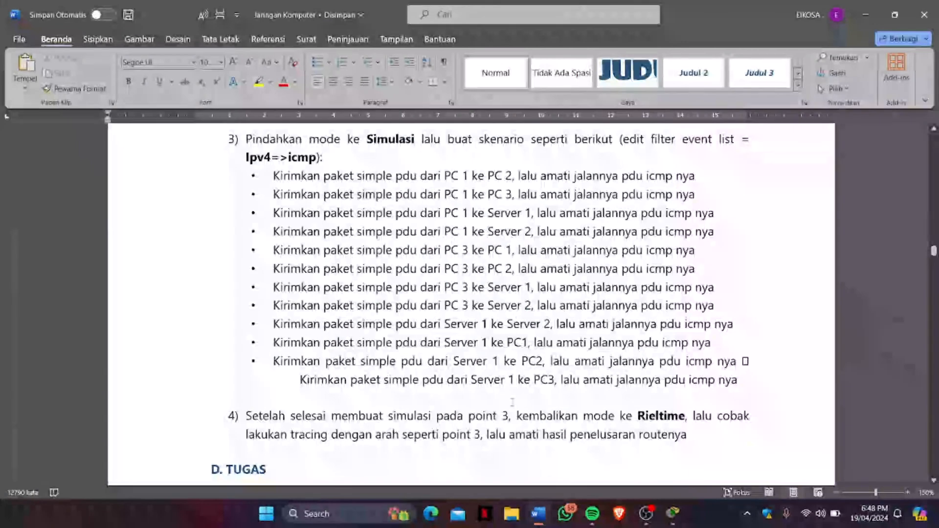
pyautogui.scroll(-3, 376, 364)
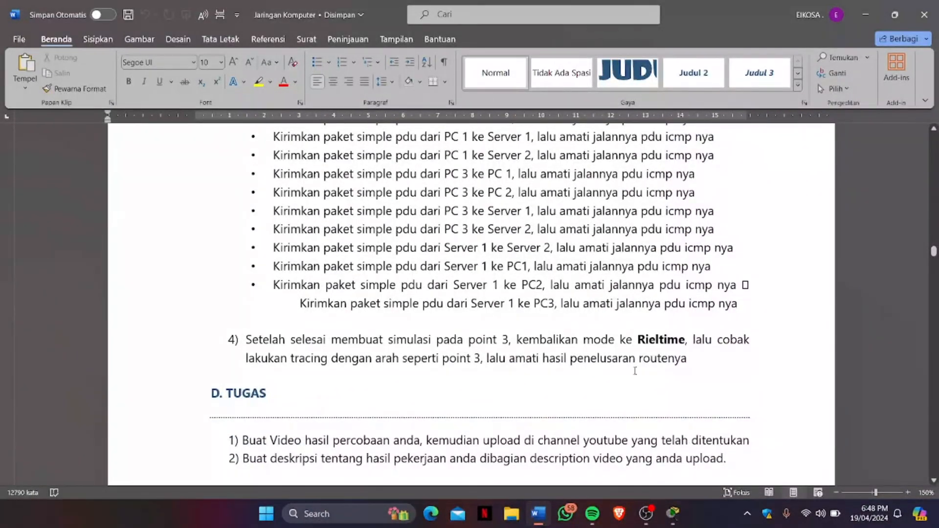
pyautogui.scroll(2, 595, 330)
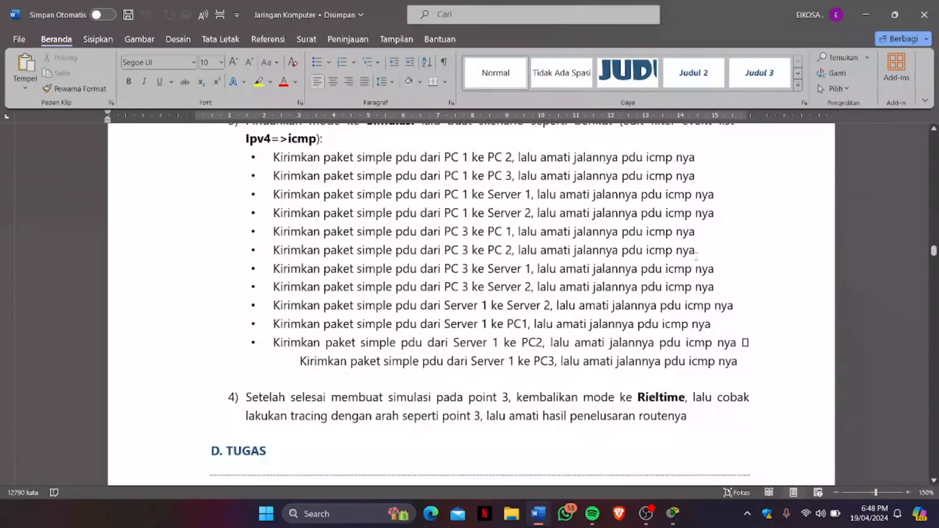
pyautogui.scroll(3, 720, 230)
pyautogui.scroll(-2, 720, 230)
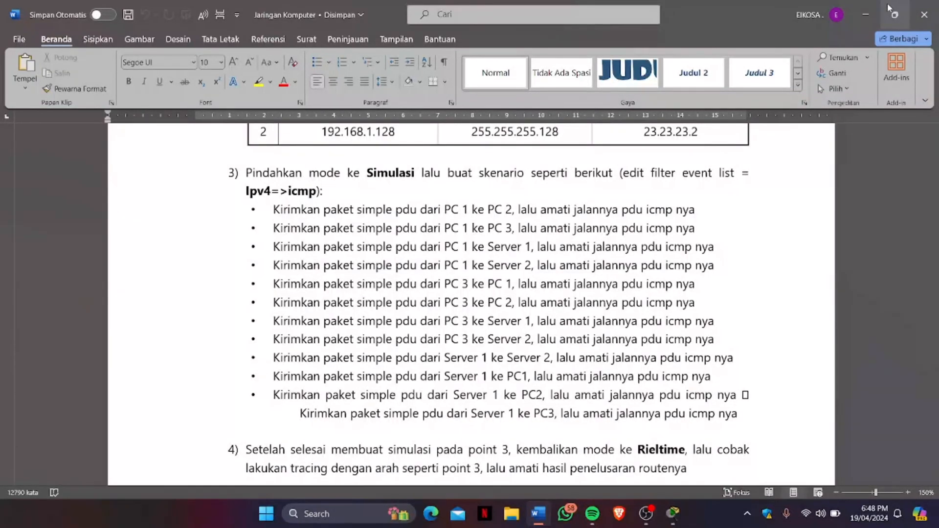
# - In Packet Tracer, return to Realtime mode and run tracert 192.168.1.126 from PC1's Command Prompt
pyautogui.click(868, 8)
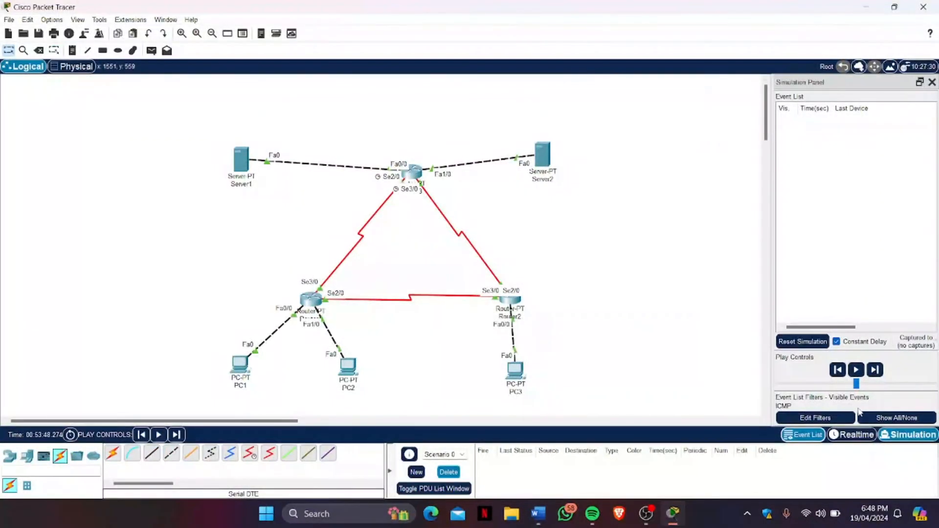
pyautogui.click(860, 436)
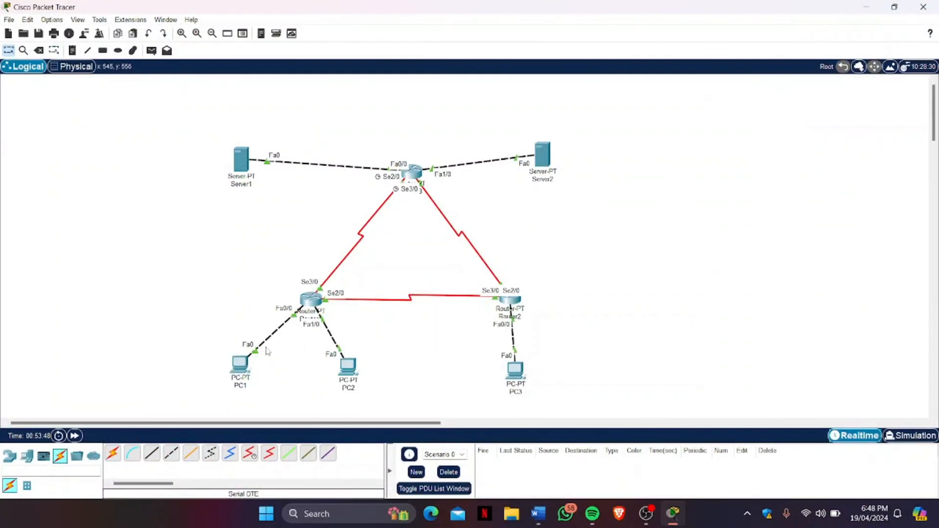
pyautogui.moveTo(241, 366)
pyautogui.click(242, 365)
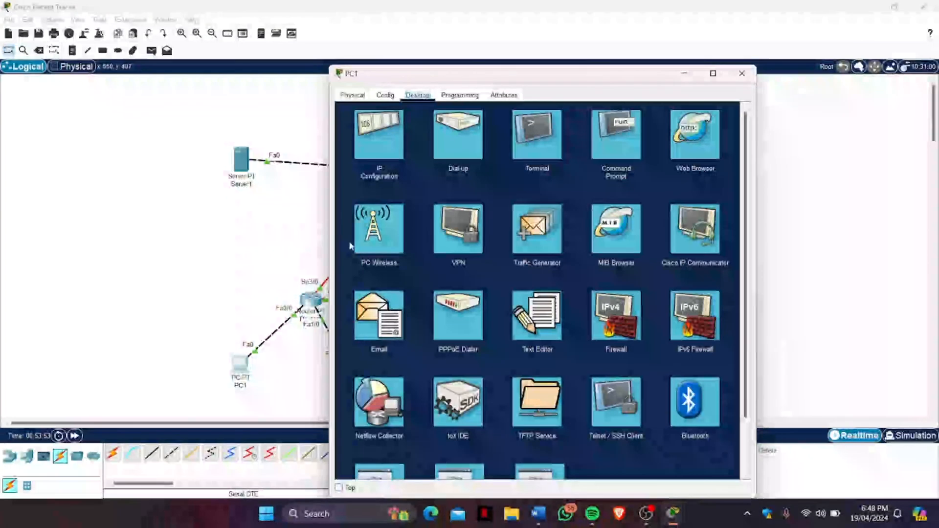
pyautogui.click(615, 151)
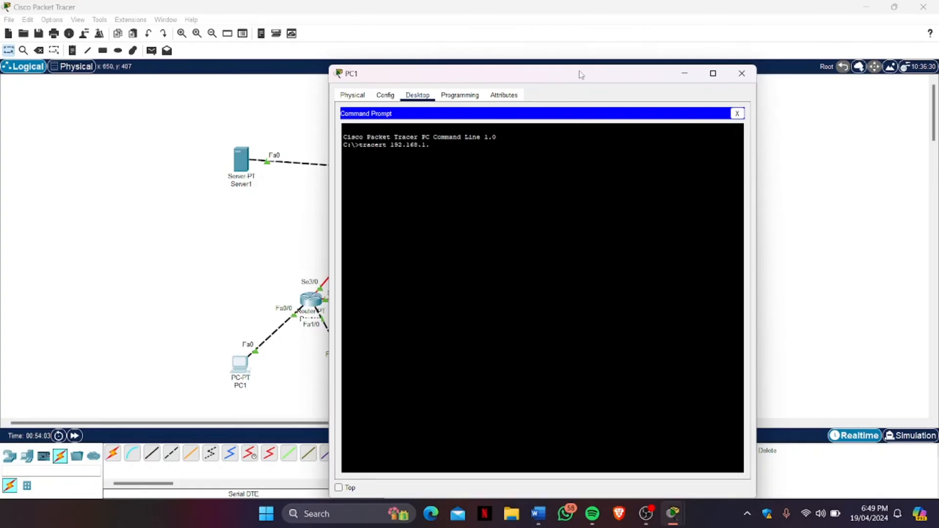
pyautogui.moveTo(581, 77); pyautogui.dragTo(707, 84)
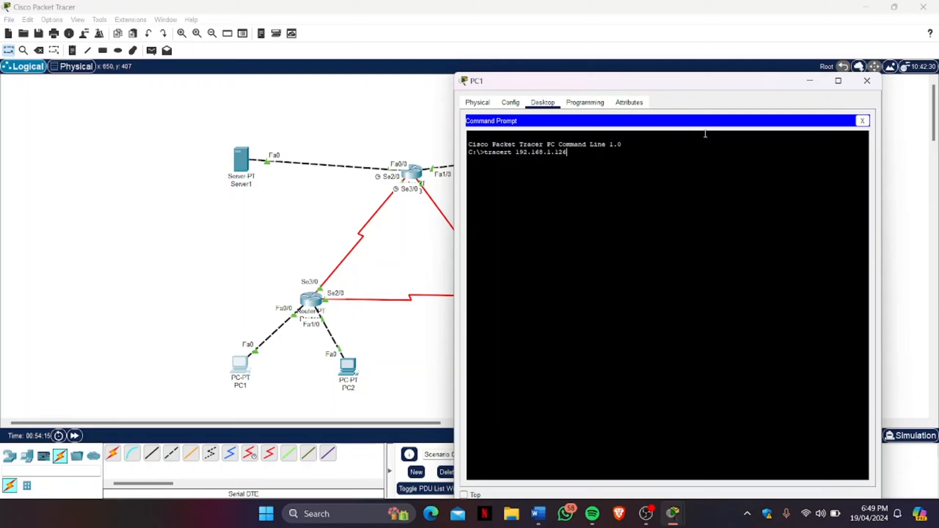
pyautogui.press('Return')
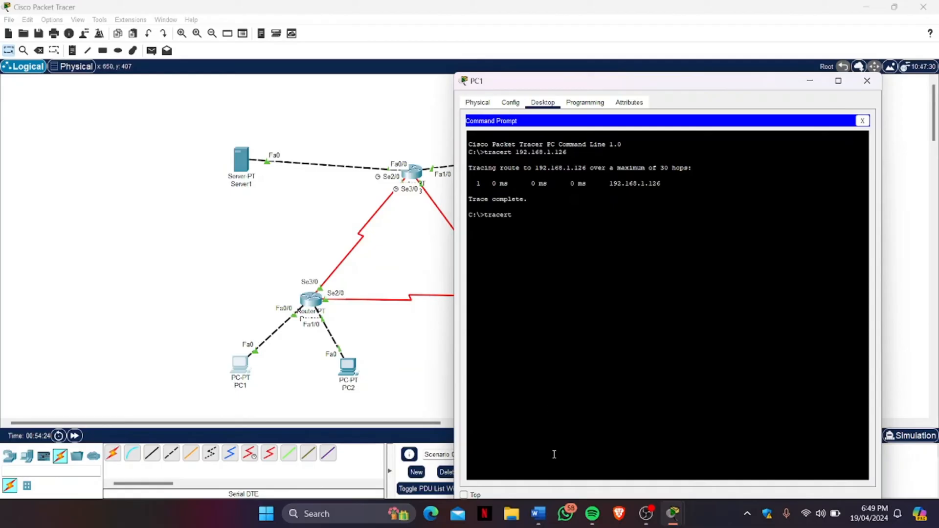
# - Check the Word document for the next device pair and run tracert 192.168.1.253 from PC1's Command Prompt in Packet Tracer
pyautogui.click(538, 513)
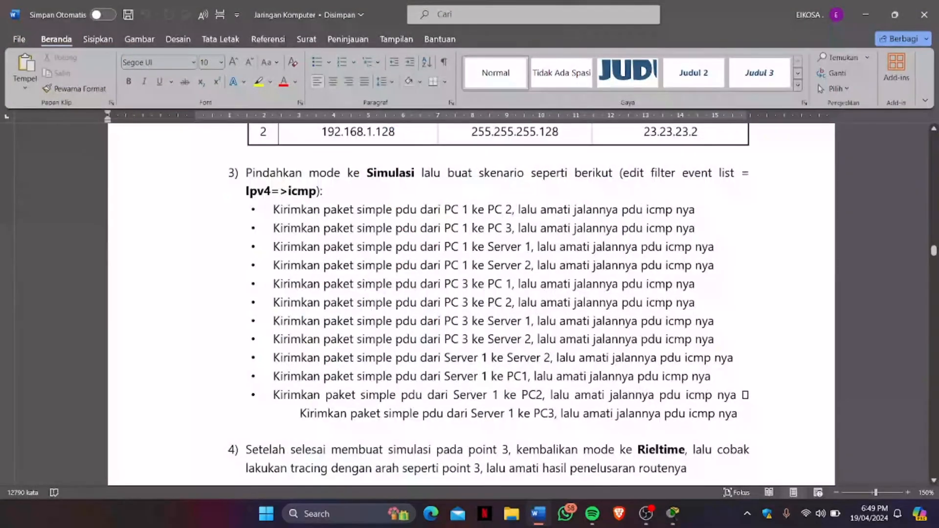
pyautogui.hotkey('alt', 'Tab')
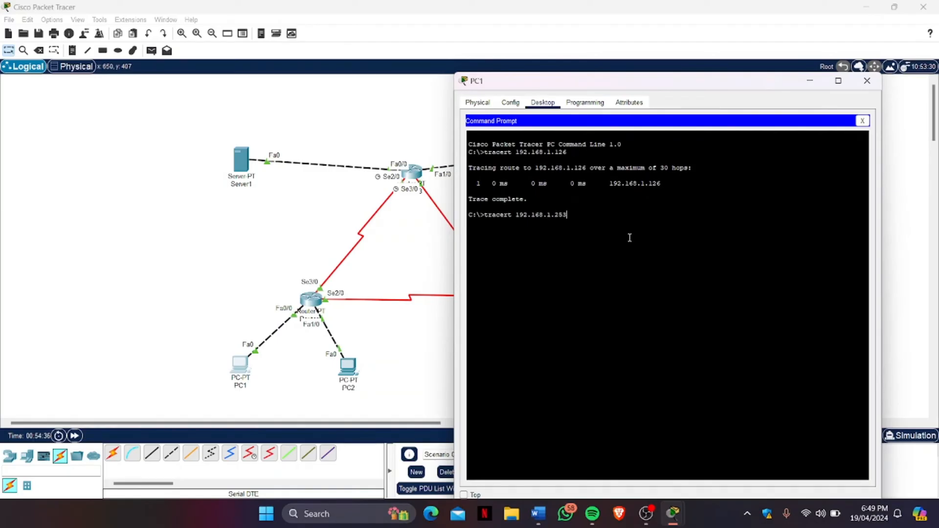
pyautogui.press('Return')
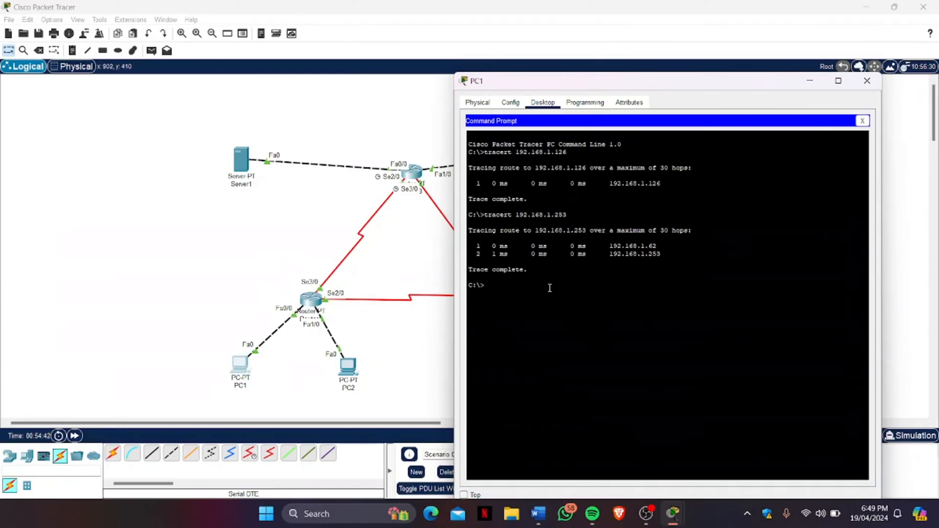
# - Run tracert 33.33.33.3 and tracert 43.43.43.3 from PC1's Command Prompt and close PC1's window
pyautogui.write('tracert 33.33.33.3')
pyautogui.press('Return')
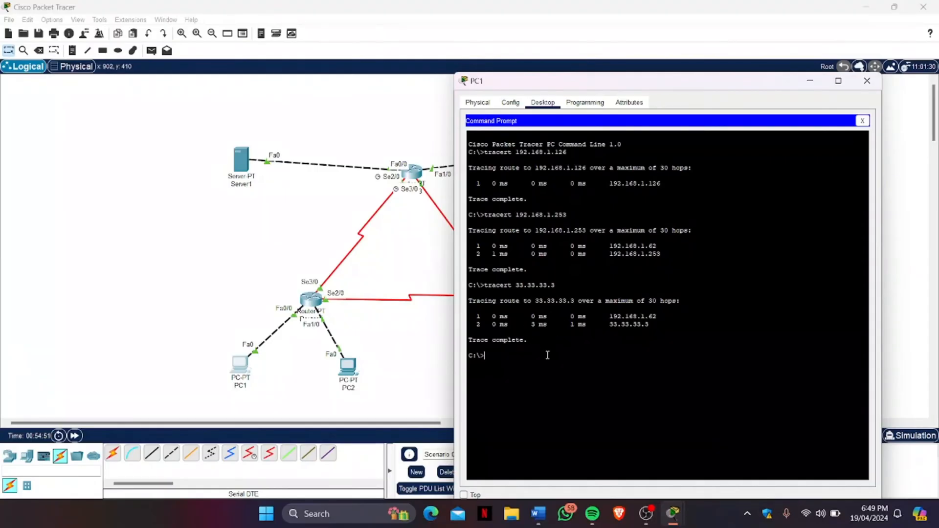
pyautogui.write('tracert 192.168')
pyautogui.press('BackSpace')
pyautogui.press('BackSpace')
pyautogui.press('BackSpace')
pyautogui.press('BackSpace')
pyautogui.press('BackSpace')
pyautogui.press('BackSpace')
pyautogui.press('BackSpace')
pyautogui.press('BackSpace')
pyautogui.write('43.43.43.3')
pyautogui.press('Return')
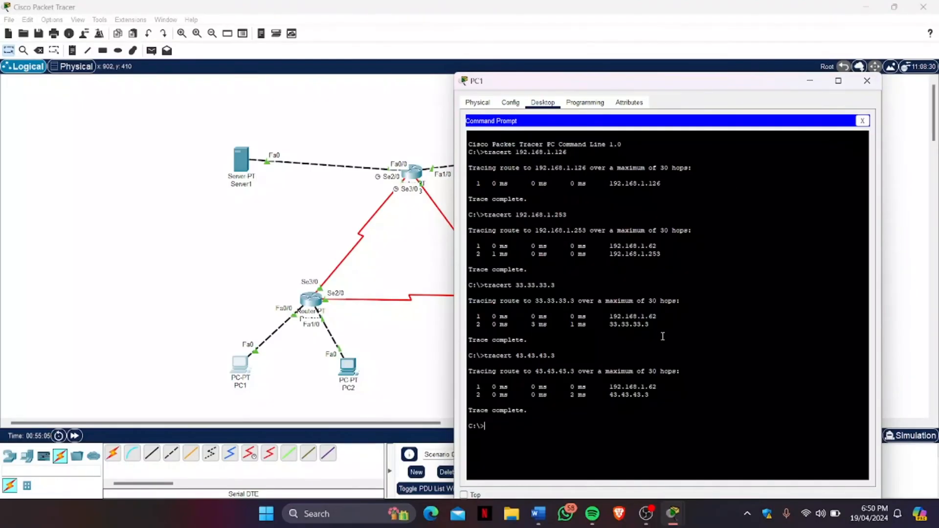
pyautogui.click(867, 81)
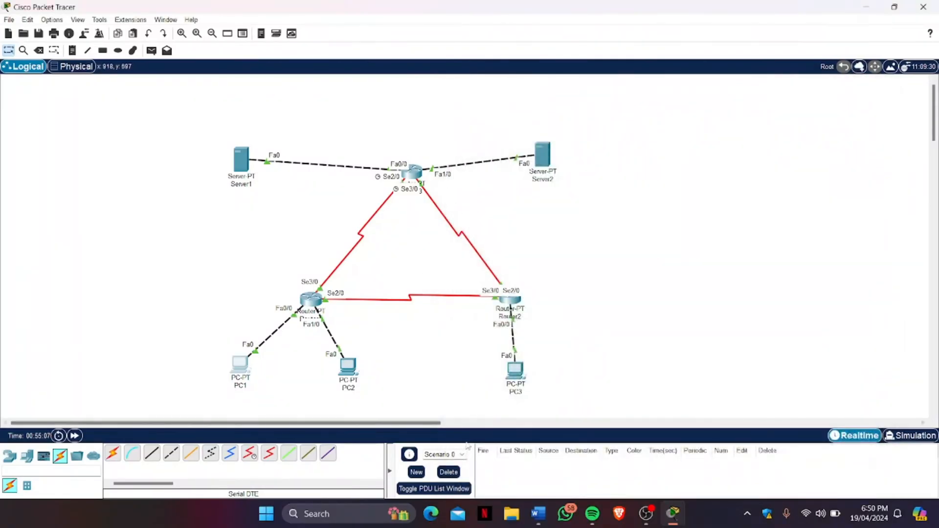
# - Check the next device pairs in the Word document, and run tracert 192.168.1.62 and tracert 192.168.1.126 from PC3's Command Prompt in Packet Tracer
pyautogui.moveTo(547, 514)
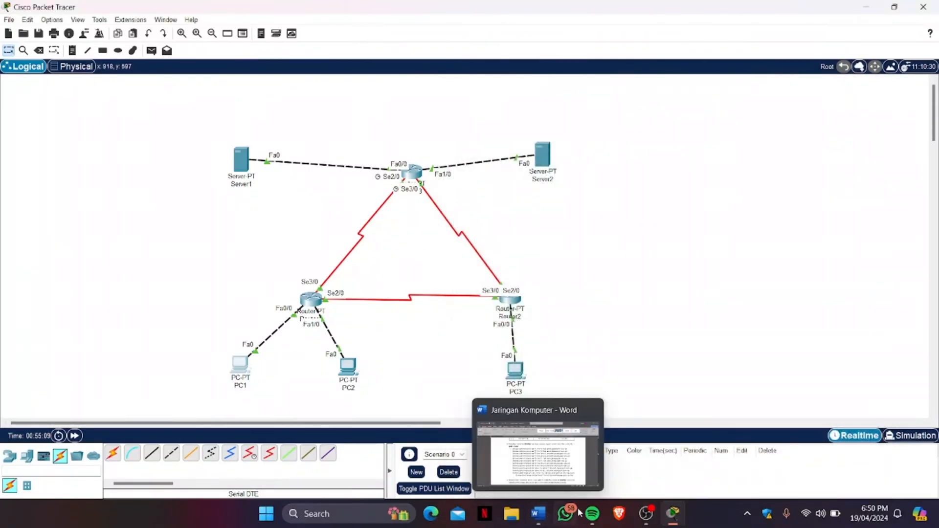
pyautogui.click(673, 514)
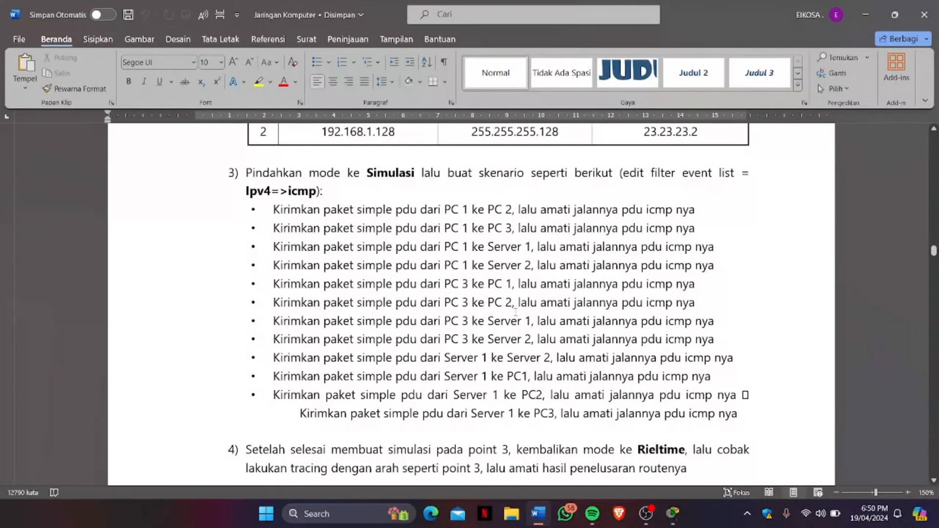
pyautogui.click(862, 5)
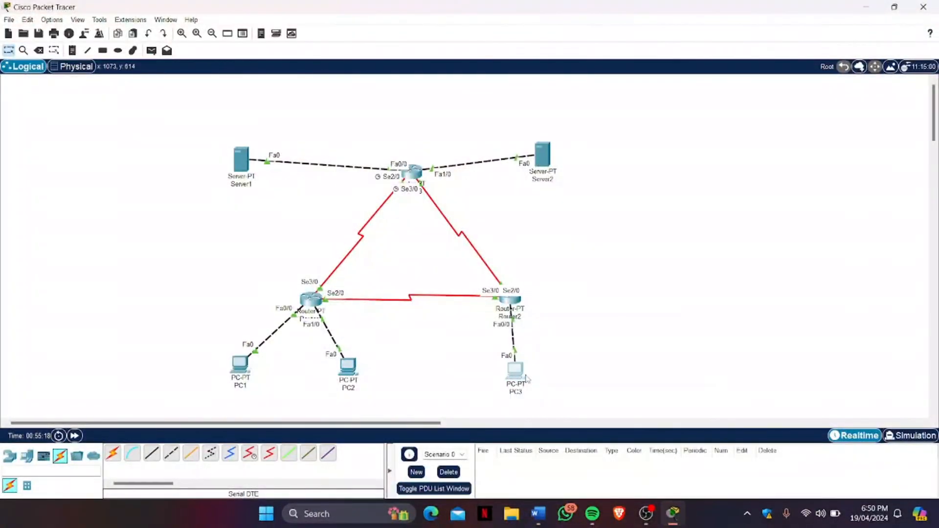
pyautogui.click(527, 378)
pyautogui.click(625, 135)
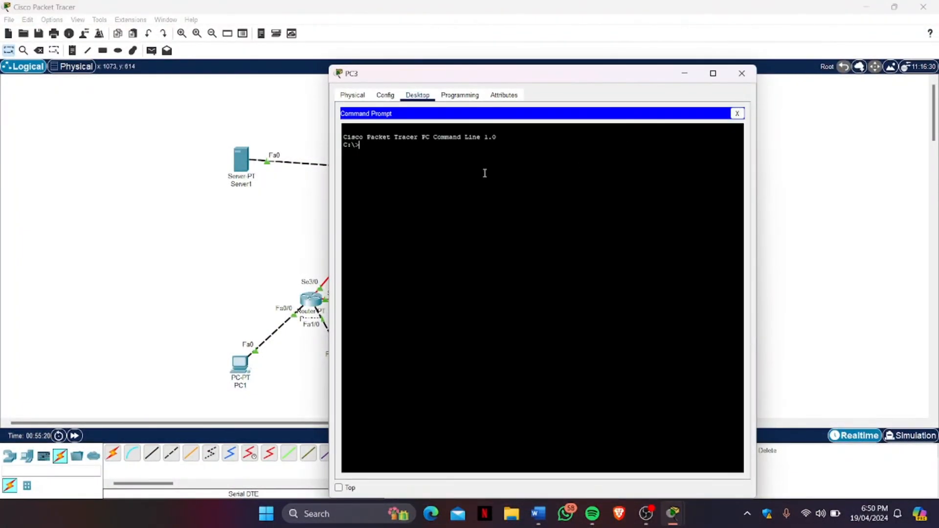
pyautogui.write('tracert 192.168.1.62')
pyautogui.press('Return')
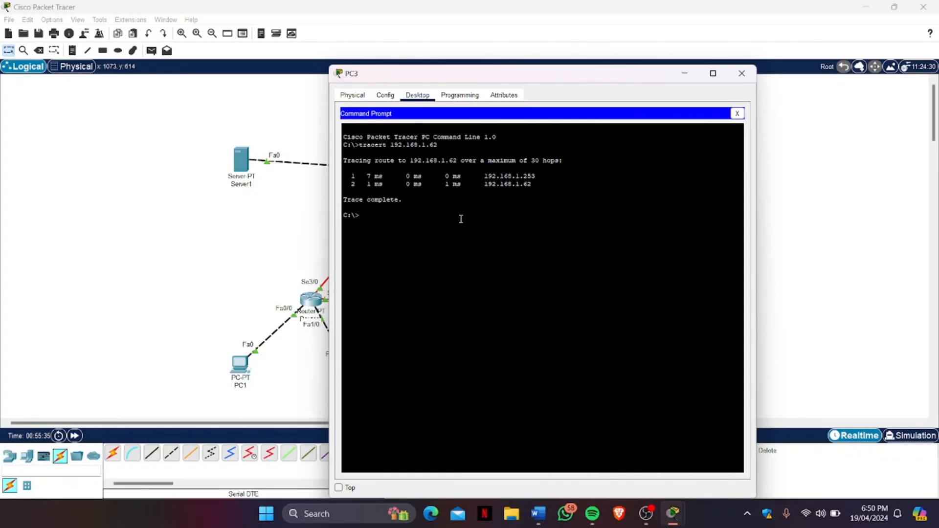
pyautogui.write('tracert 192.168.1.126')
pyautogui.press('Return')
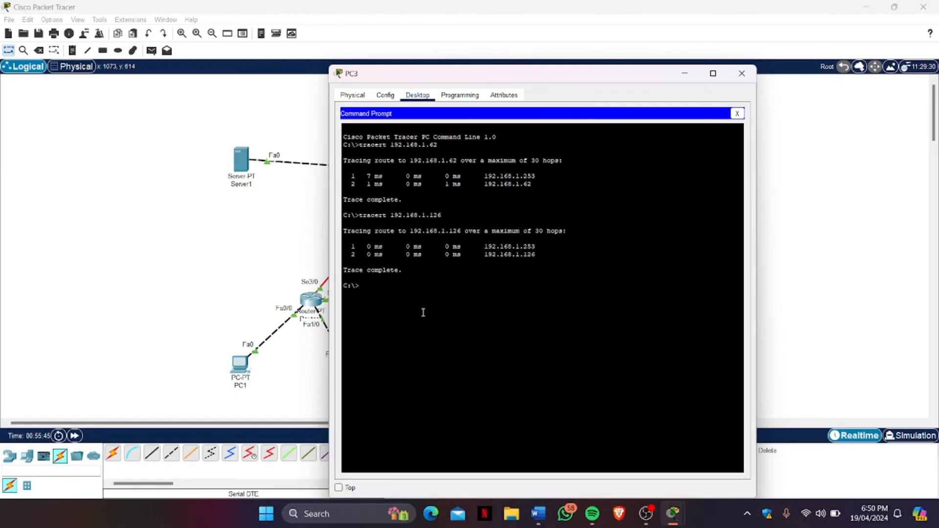
# - Run tracert 33.33.33.3 and tracert 43.43.43.3 from PC3's Command Prompt and close PC3's window
pyautogui.write('tracert 33.33.33.3')
pyautogui.press('Return')
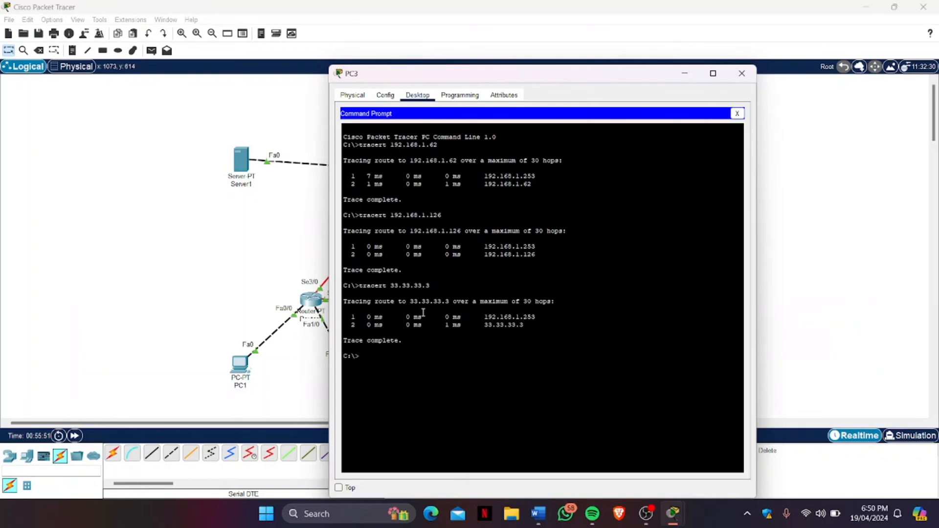
pyautogui.write('tracert 43.43.43.3')
pyautogui.press('Return')
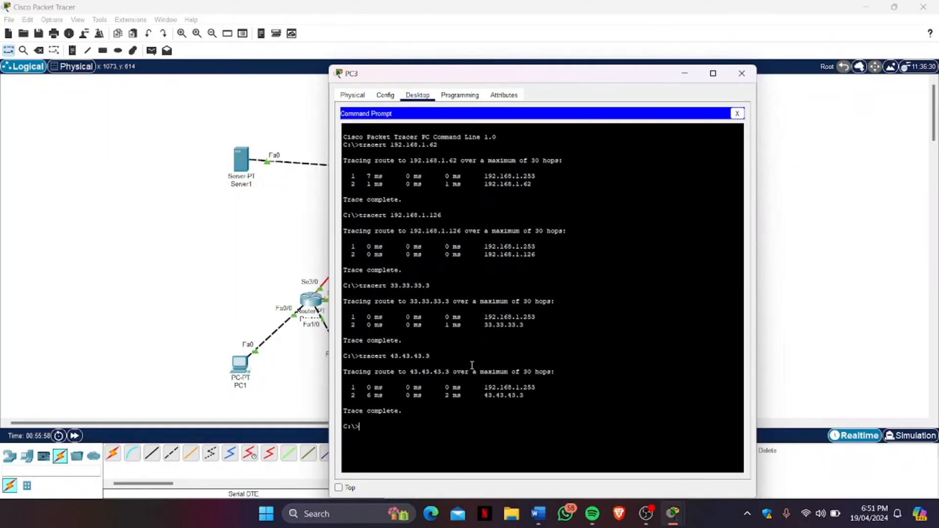
pyautogui.click(741, 74)
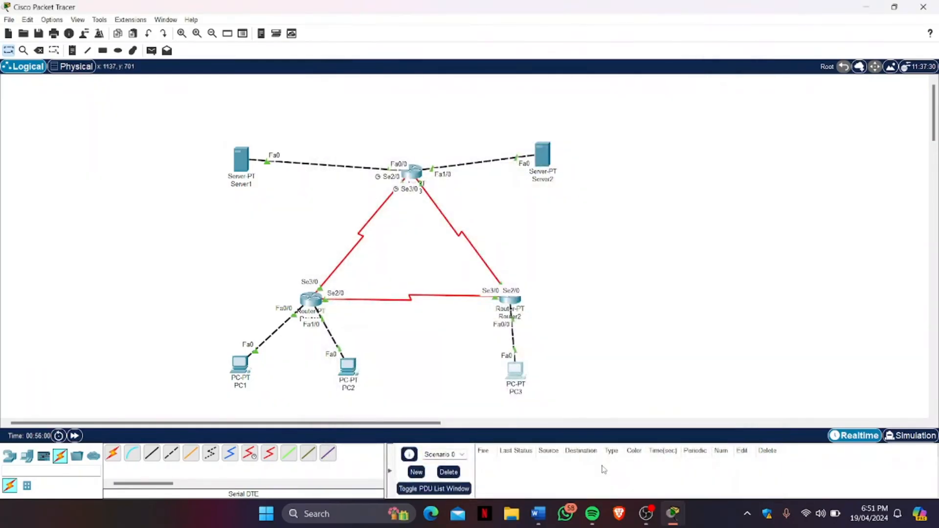
# - Check the Word document for the Server1 pairs and run tracert 43.43.43.3 from Server1's Command Prompt in Packet Tracer
pyautogui.click(538, 513)
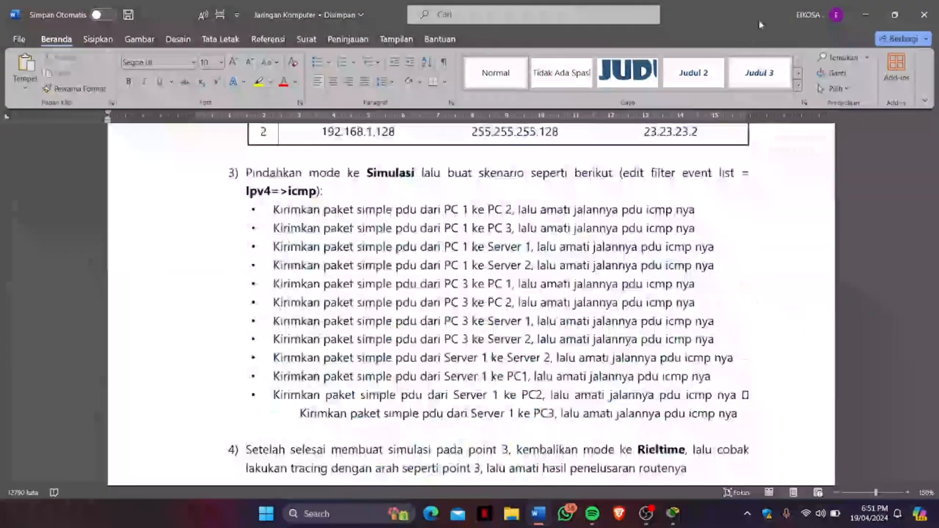
pyautogui.click(868, 14)
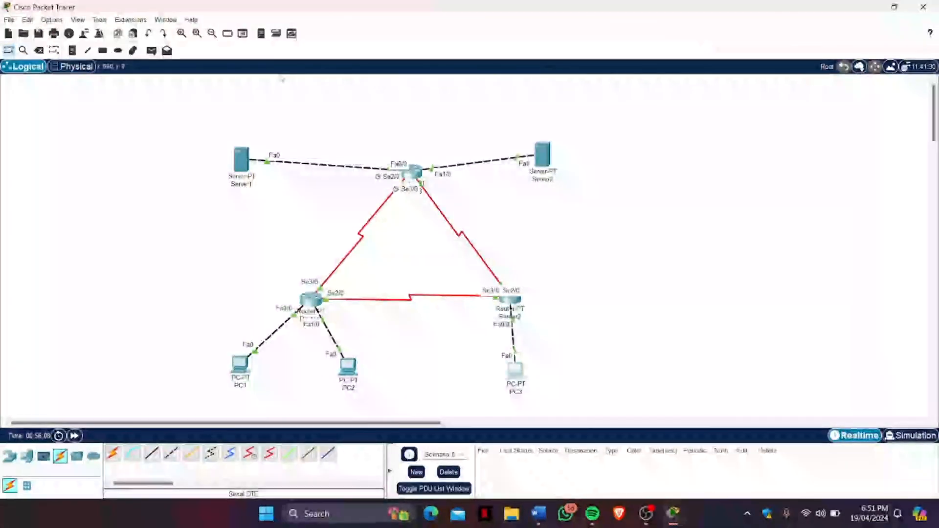
pyautogui.click(243, 161)
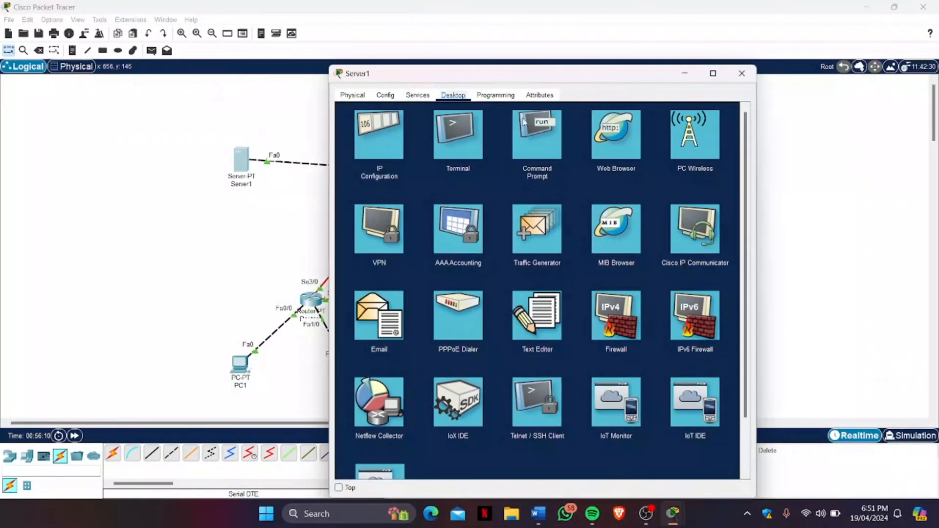
pyautogui.click(538, 136)
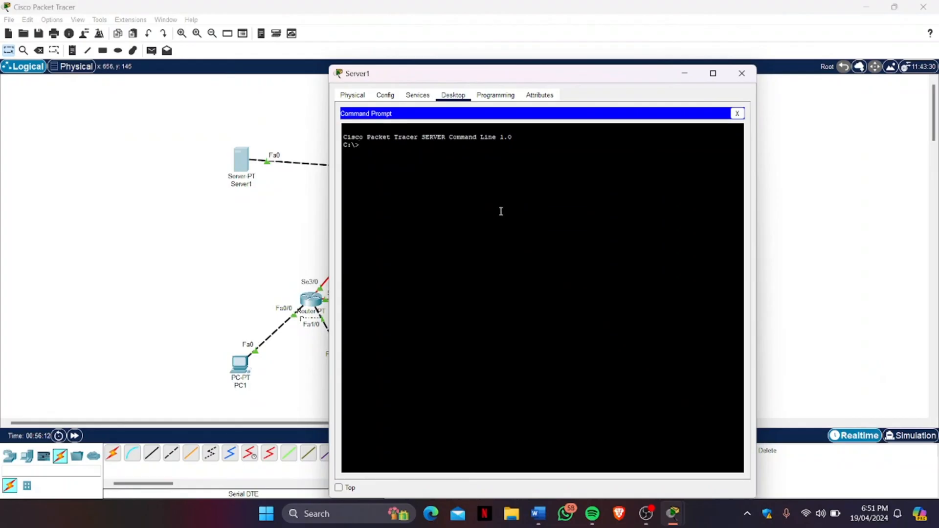
pyautogui.write('tracert 43.43.43.3')
pyautogui.press('Return')
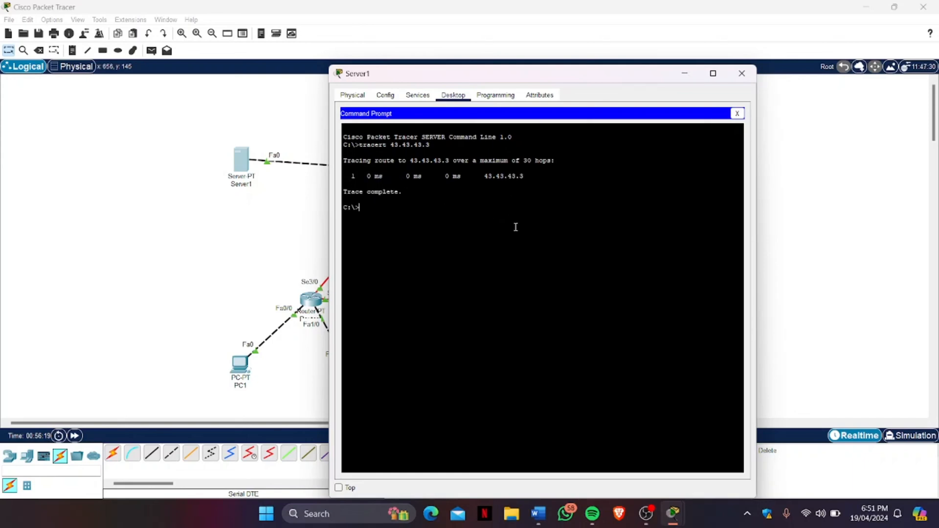
# - Trace the route from Server1 to PC1's network with tracert 192.168.1.62
pyautogui.write('ta')
pyautogui.write('racert 192')
pyautogui.write('.')
pyautogui.write('168.1.')
pyautogui.write('62')
pyautogui.press('Return')
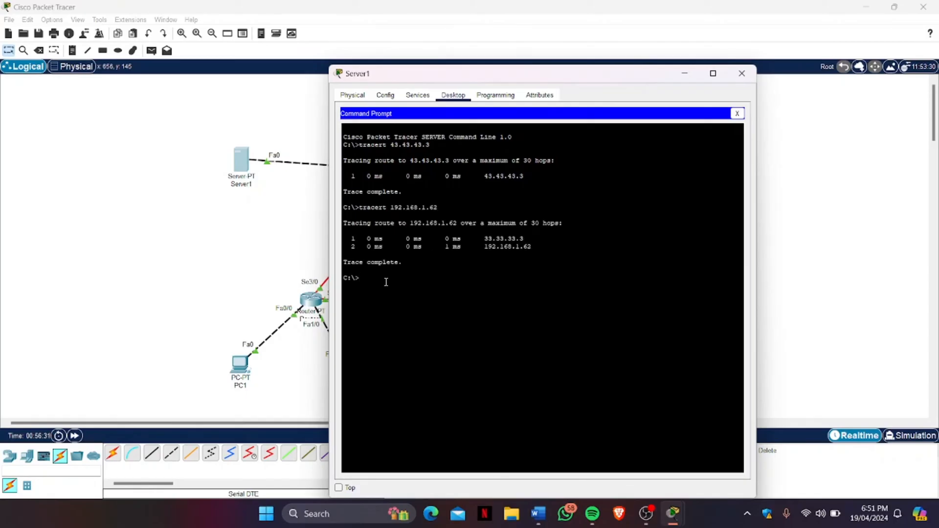
# - Trace the route from Server1 to PC2's network with tracert 192.168.1.126
pyautogui.write('tracert 192.168.126')
pyautogui.press('Return')
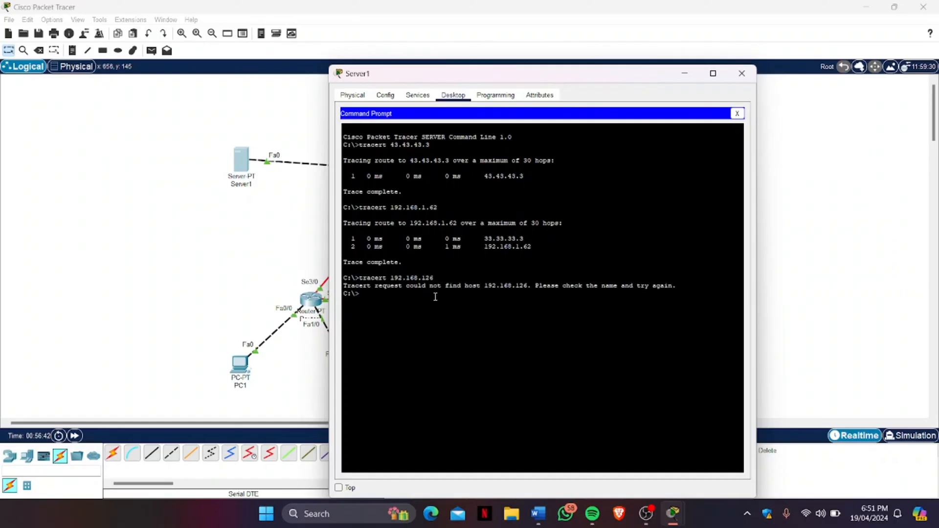
pyautogui.write('tracert')
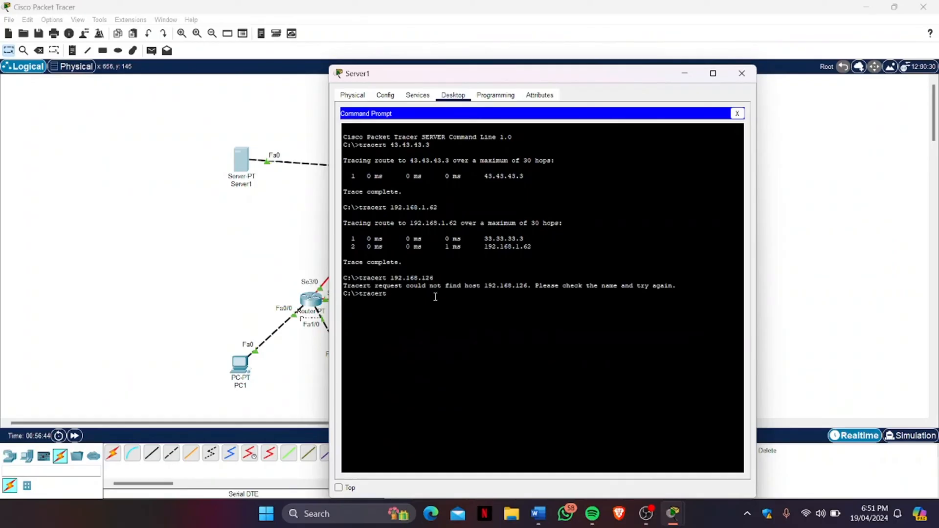
pyautogui.write(' 192.168.1.126')
pyautogui.press('Return')
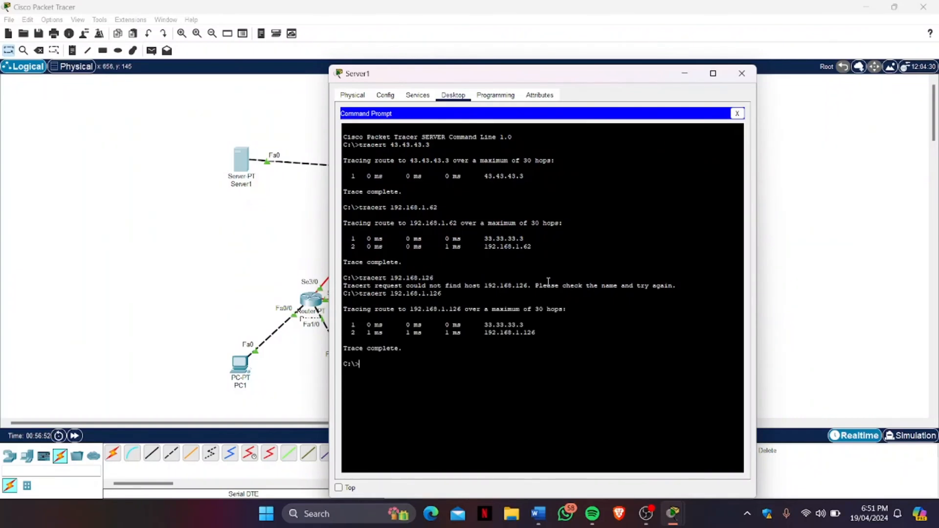
# - Run tracert 192.168.1.253 from Server1's Command Prompt and close Server1's window
pyautogui.write('tracert 192.168.1.253')
pyautogui.press('Return')
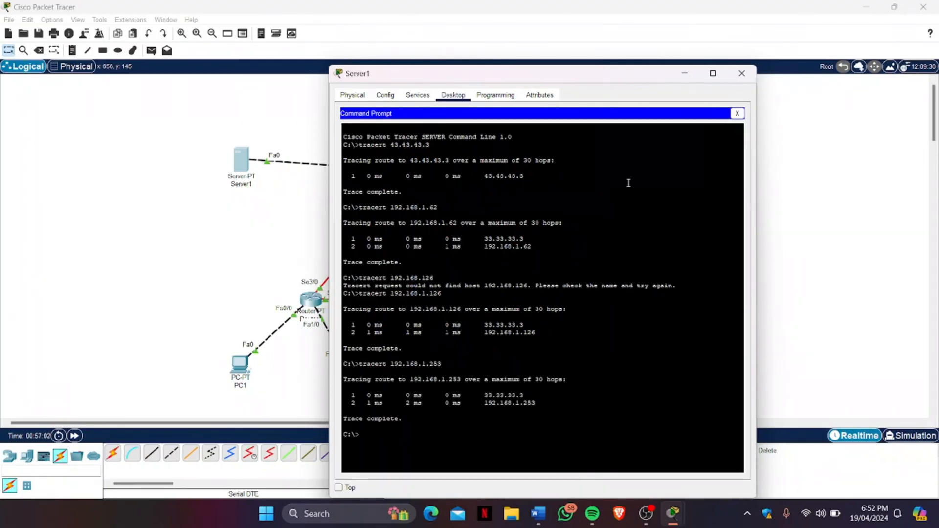
pyautogui.click(755, 71)
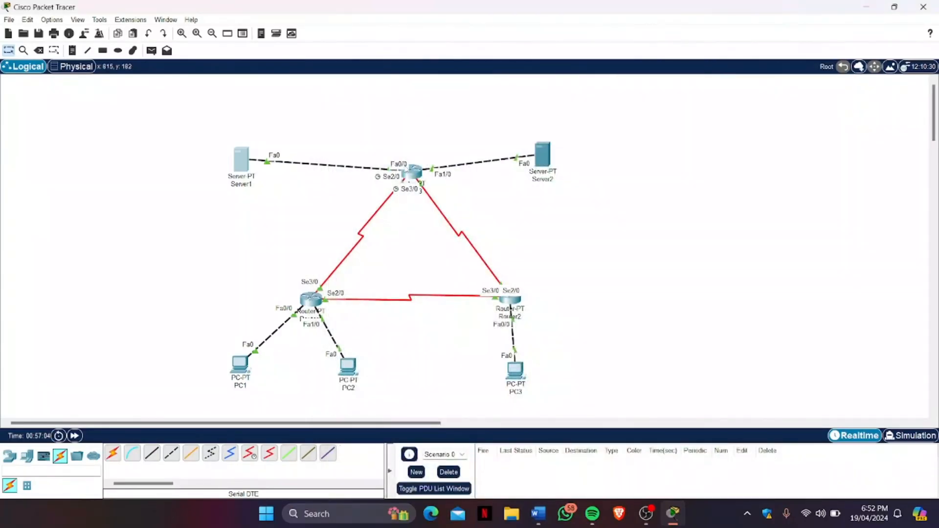